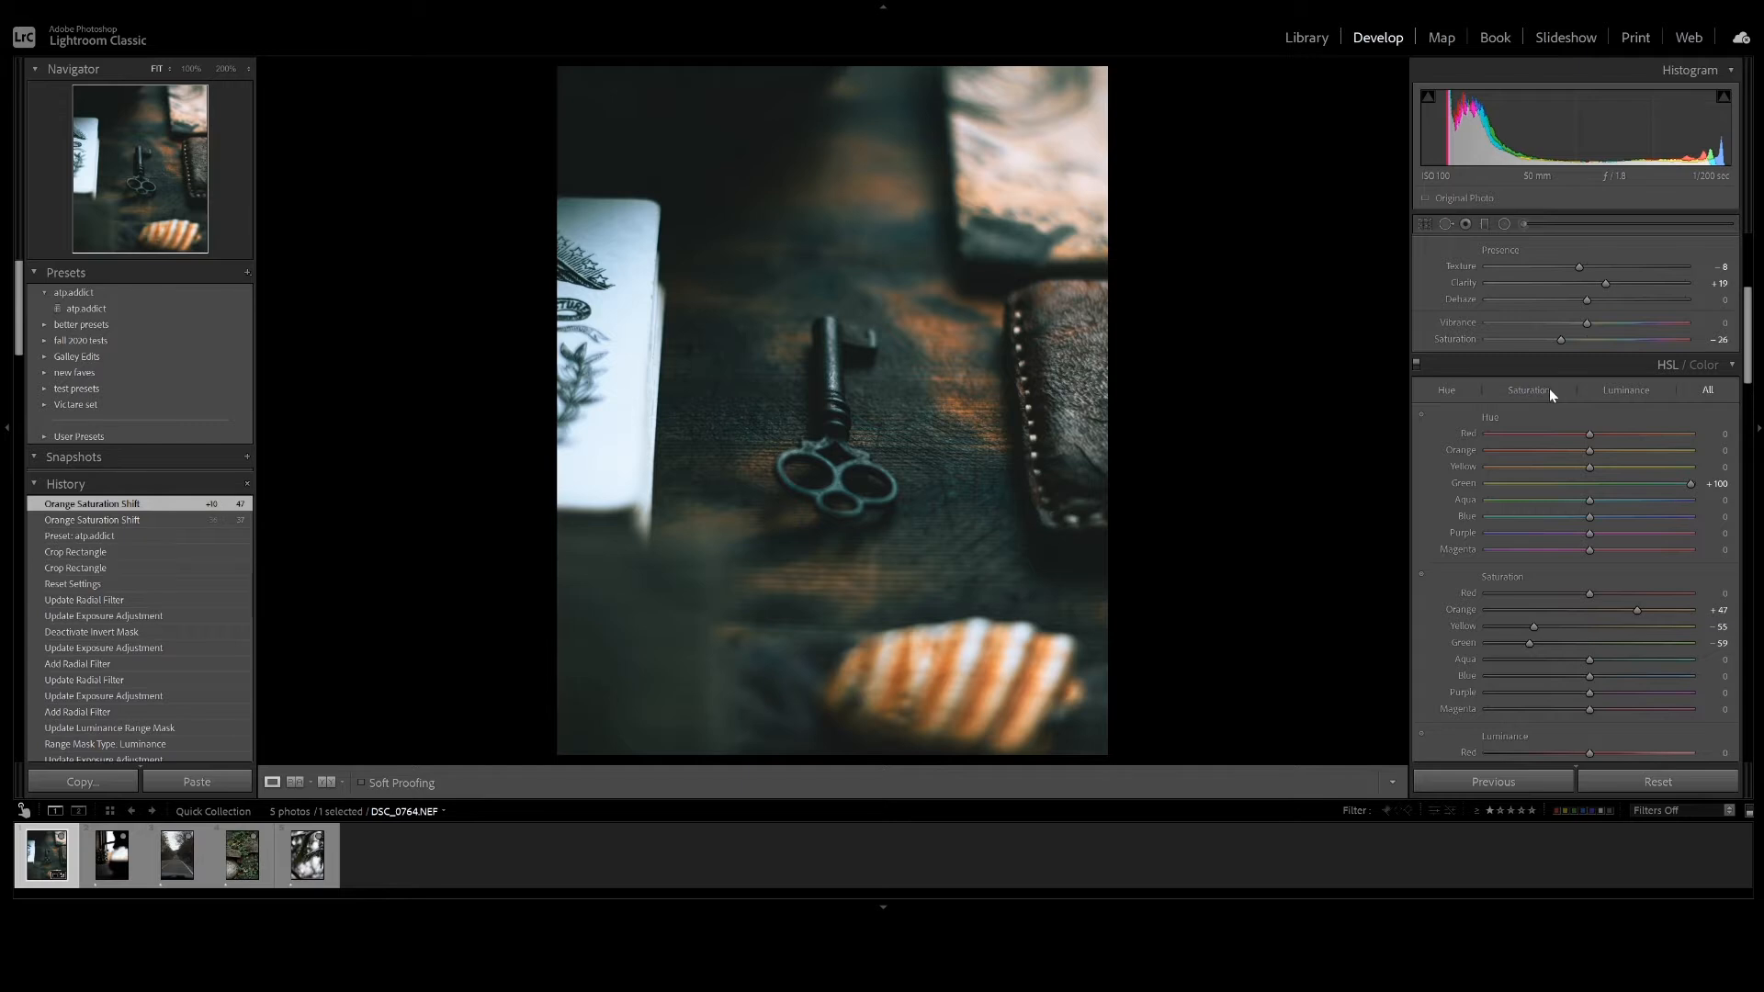
Adjust the photo's basic tones: Exposure +0.25, Highlights -10, Shadows +68, Whites +3 and Blacks -19.
scroll(1550, 388, "up", 4)
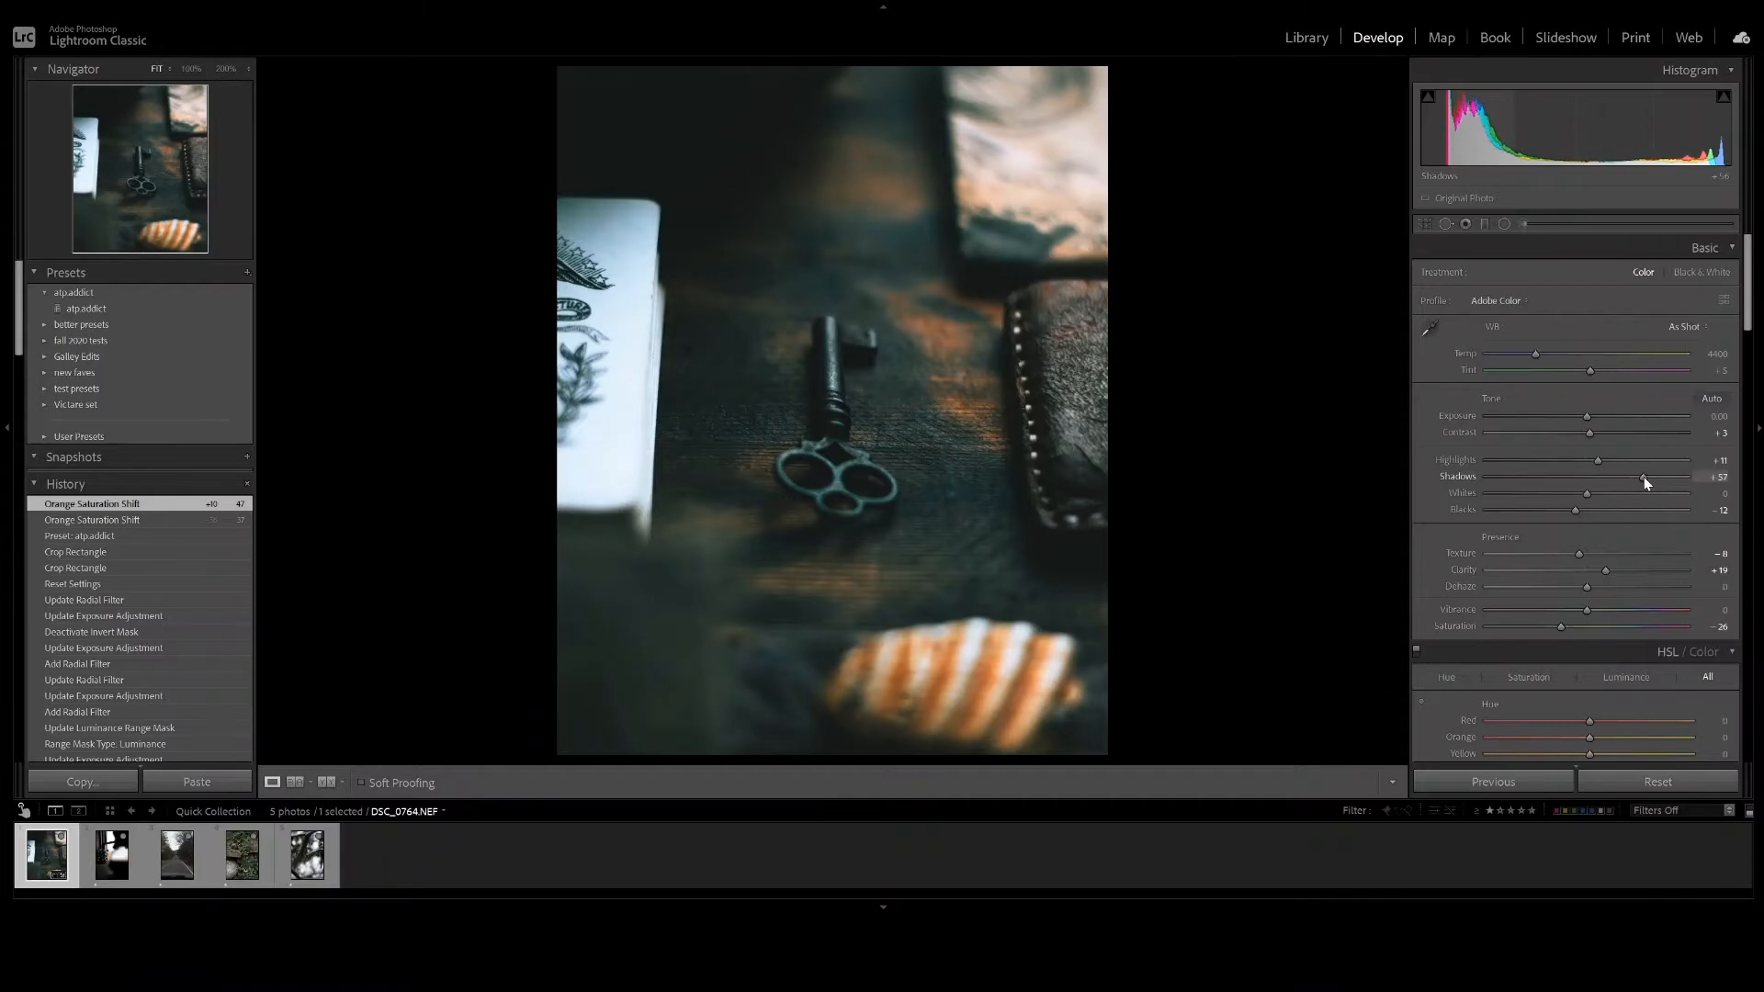
left_click_drag(1652, 476, 1656, 476)
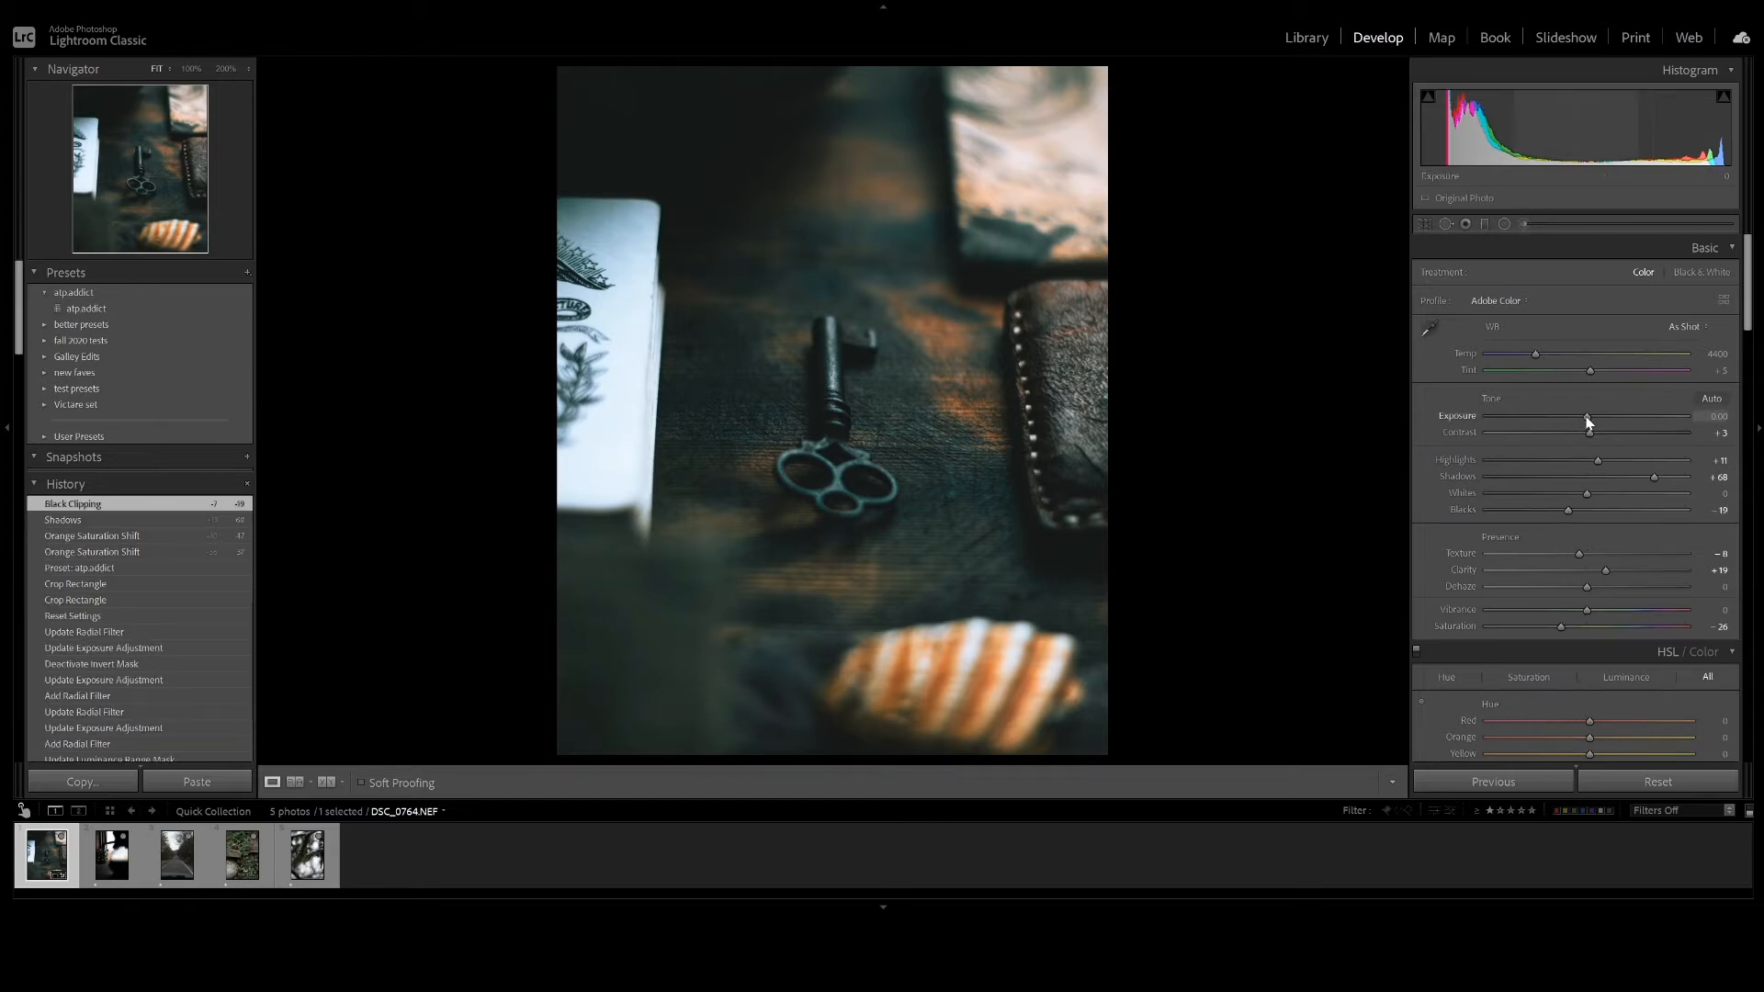
left_click_drag(1588, 420, 1590, 418)
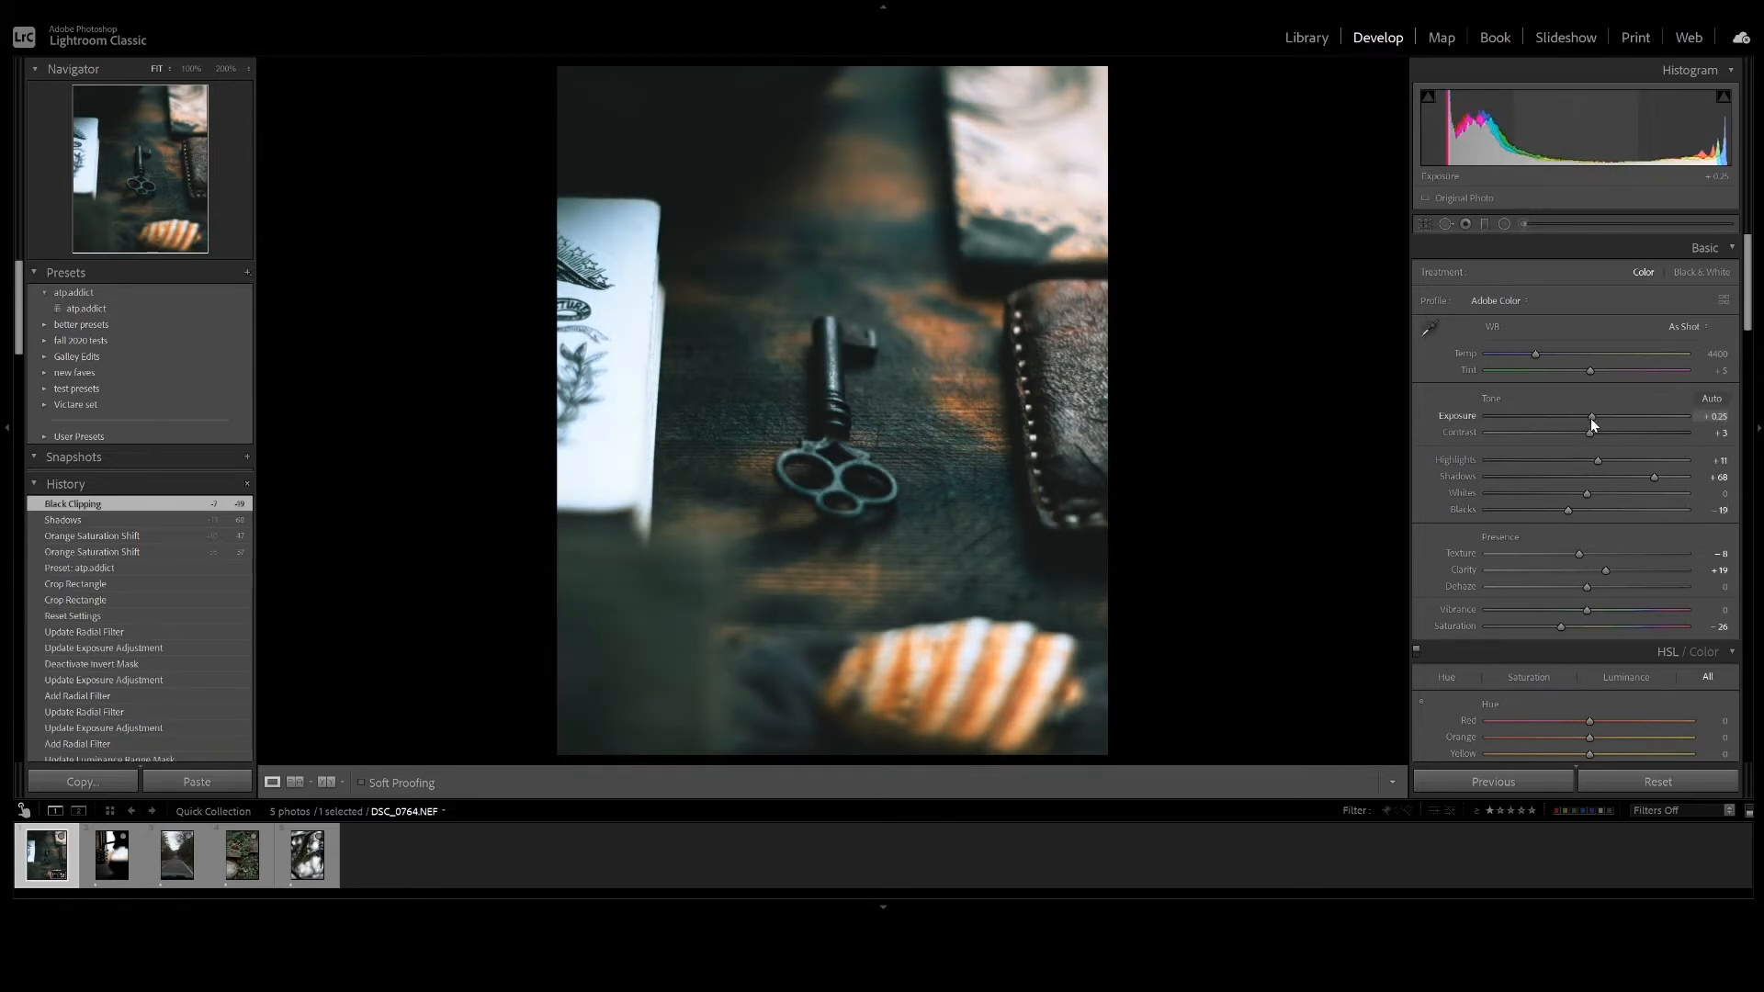
left_click_drag(1586, 463, 1577, 464)
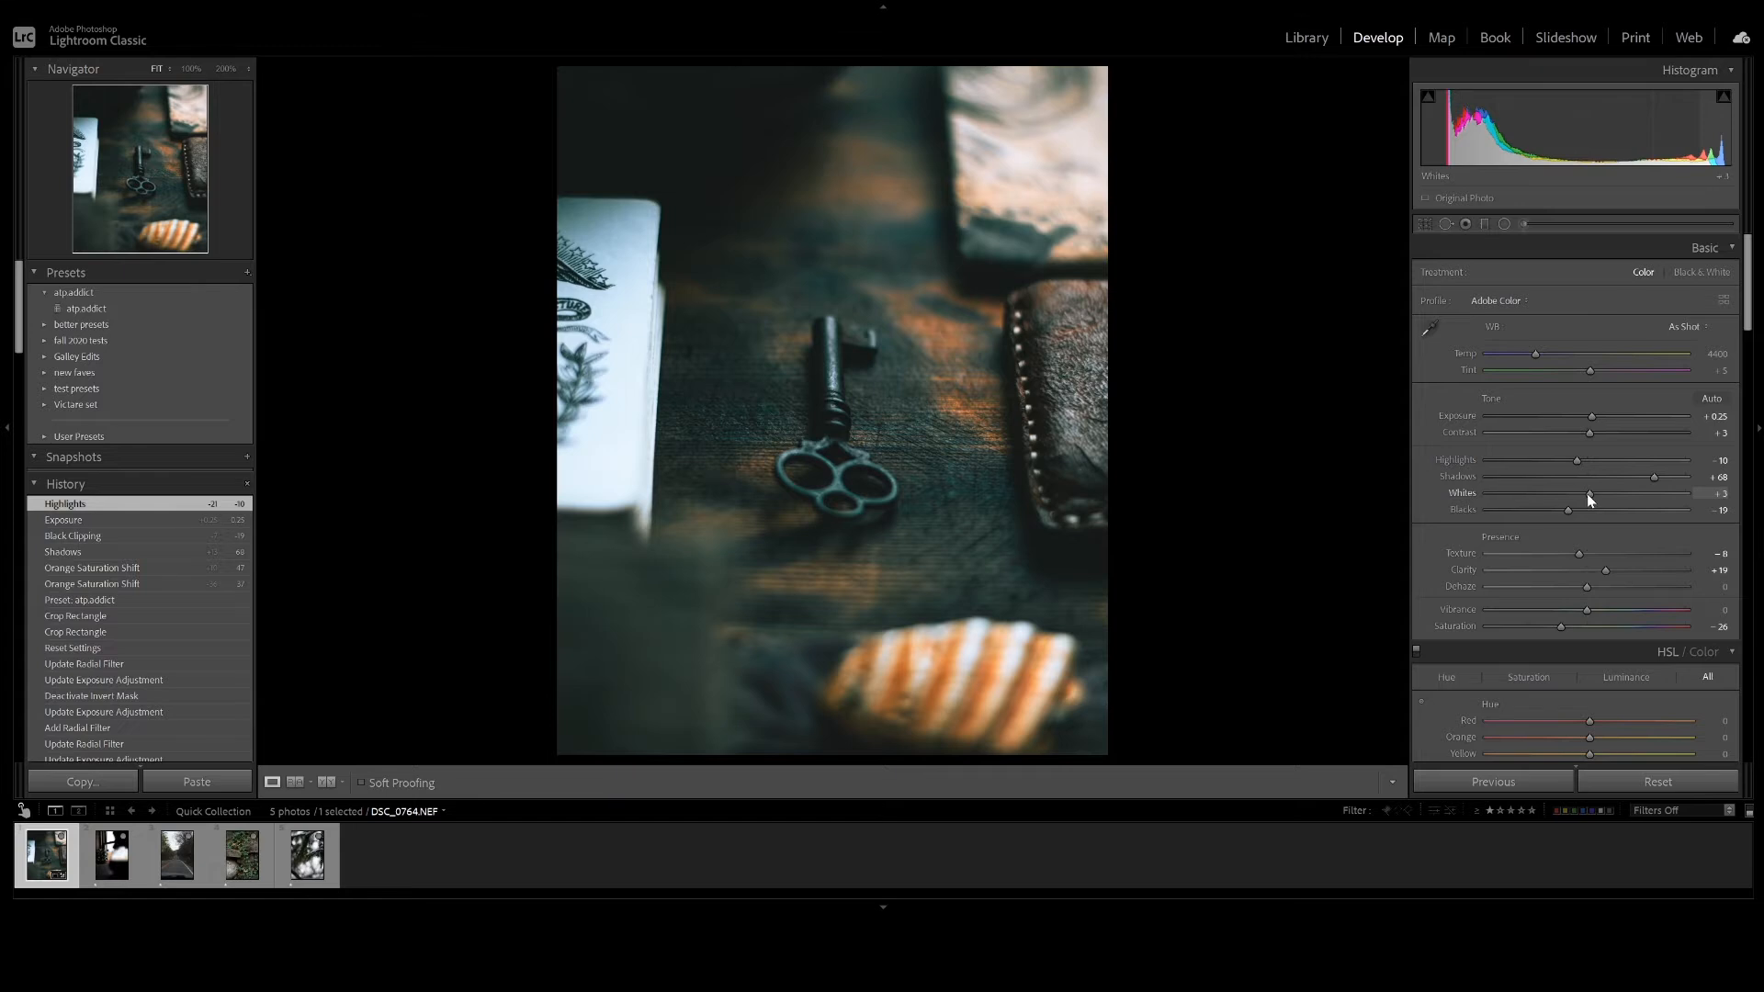
Enable lens profile corrections and the removal of chromatic aberration for the photo.
scroll(1604, 583, "down", 3)
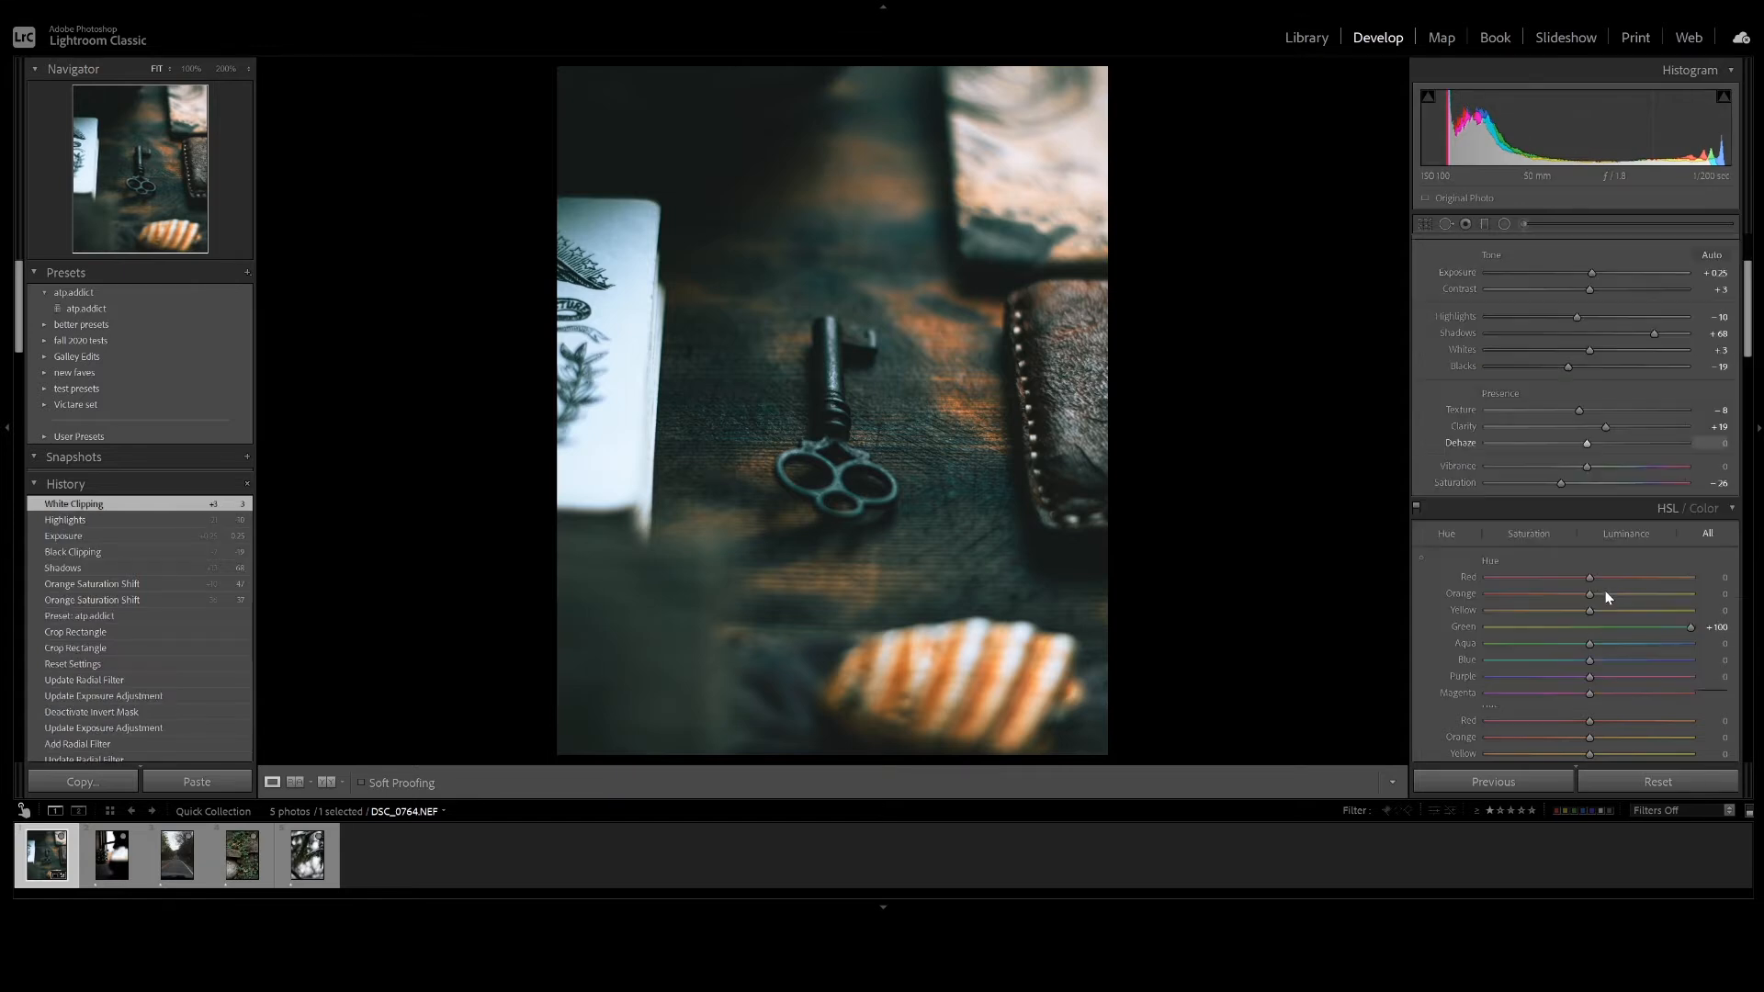
scroll(1613, 581, "down", 3)
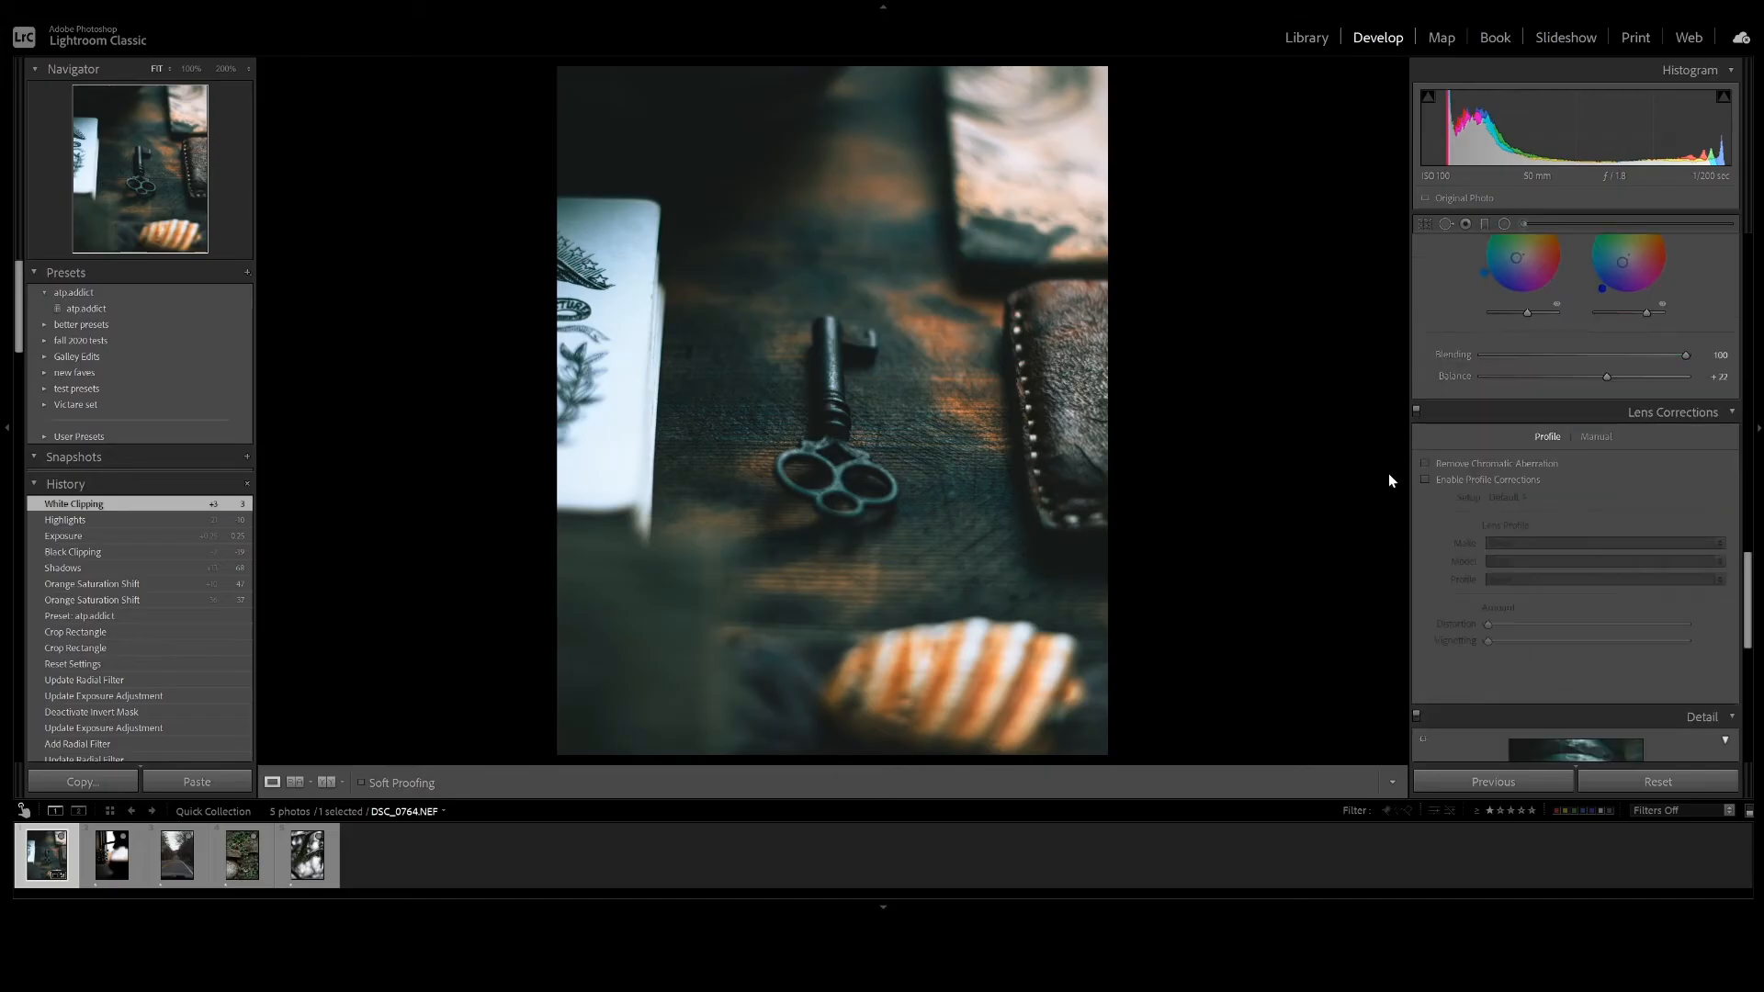
left_click(1423, 479)
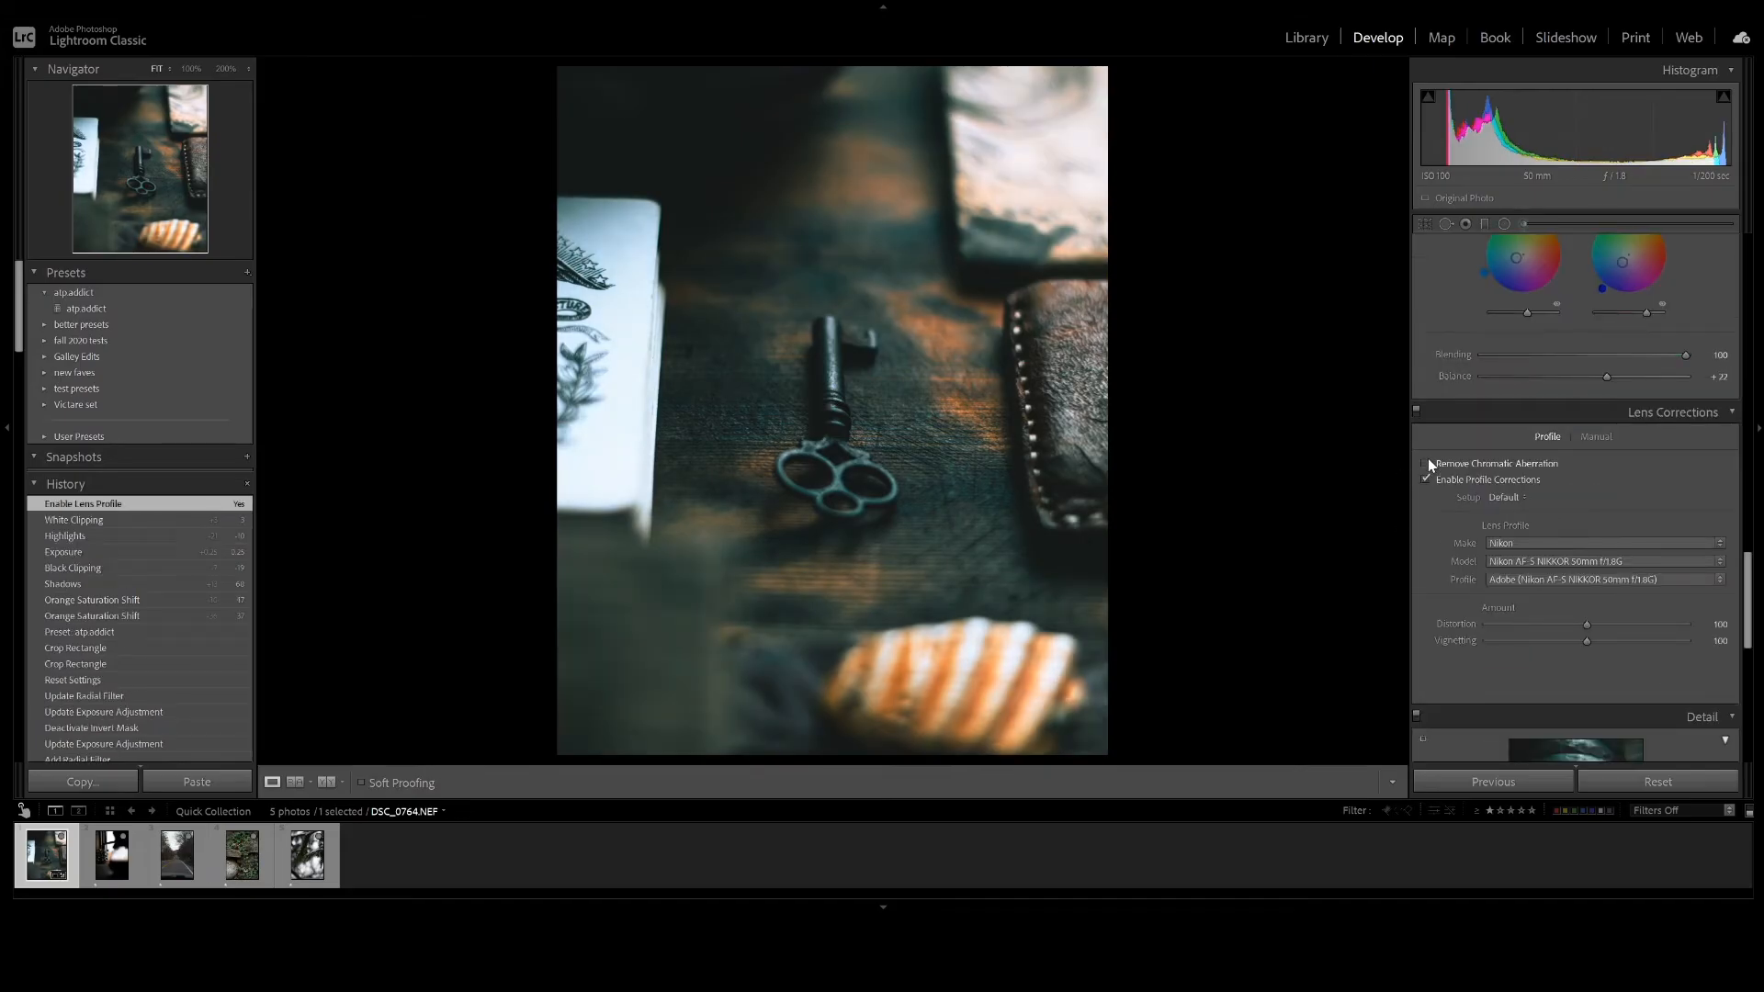
left_click(1424, 465)
Check the lens profile's distortion correction and reduce its vignetting correction to 0.
left_click(1587, 625)
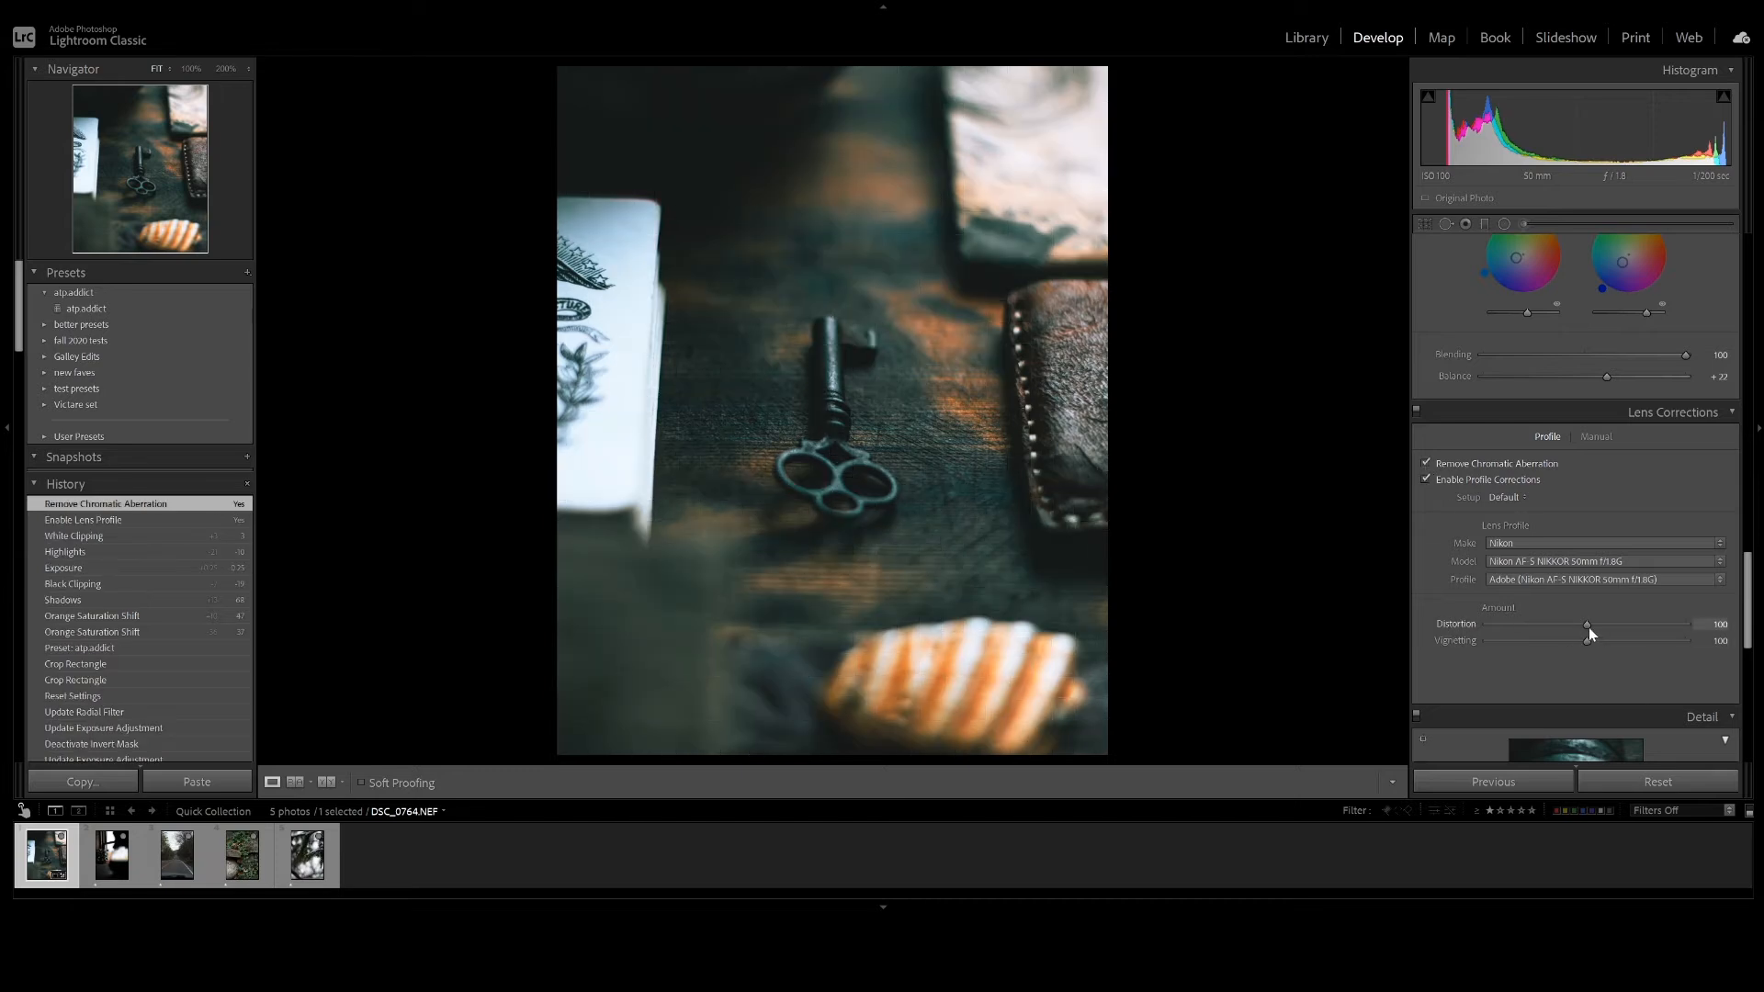
left_click_drag(1588, 626, 1590, 634)
left_click(1588, 625)
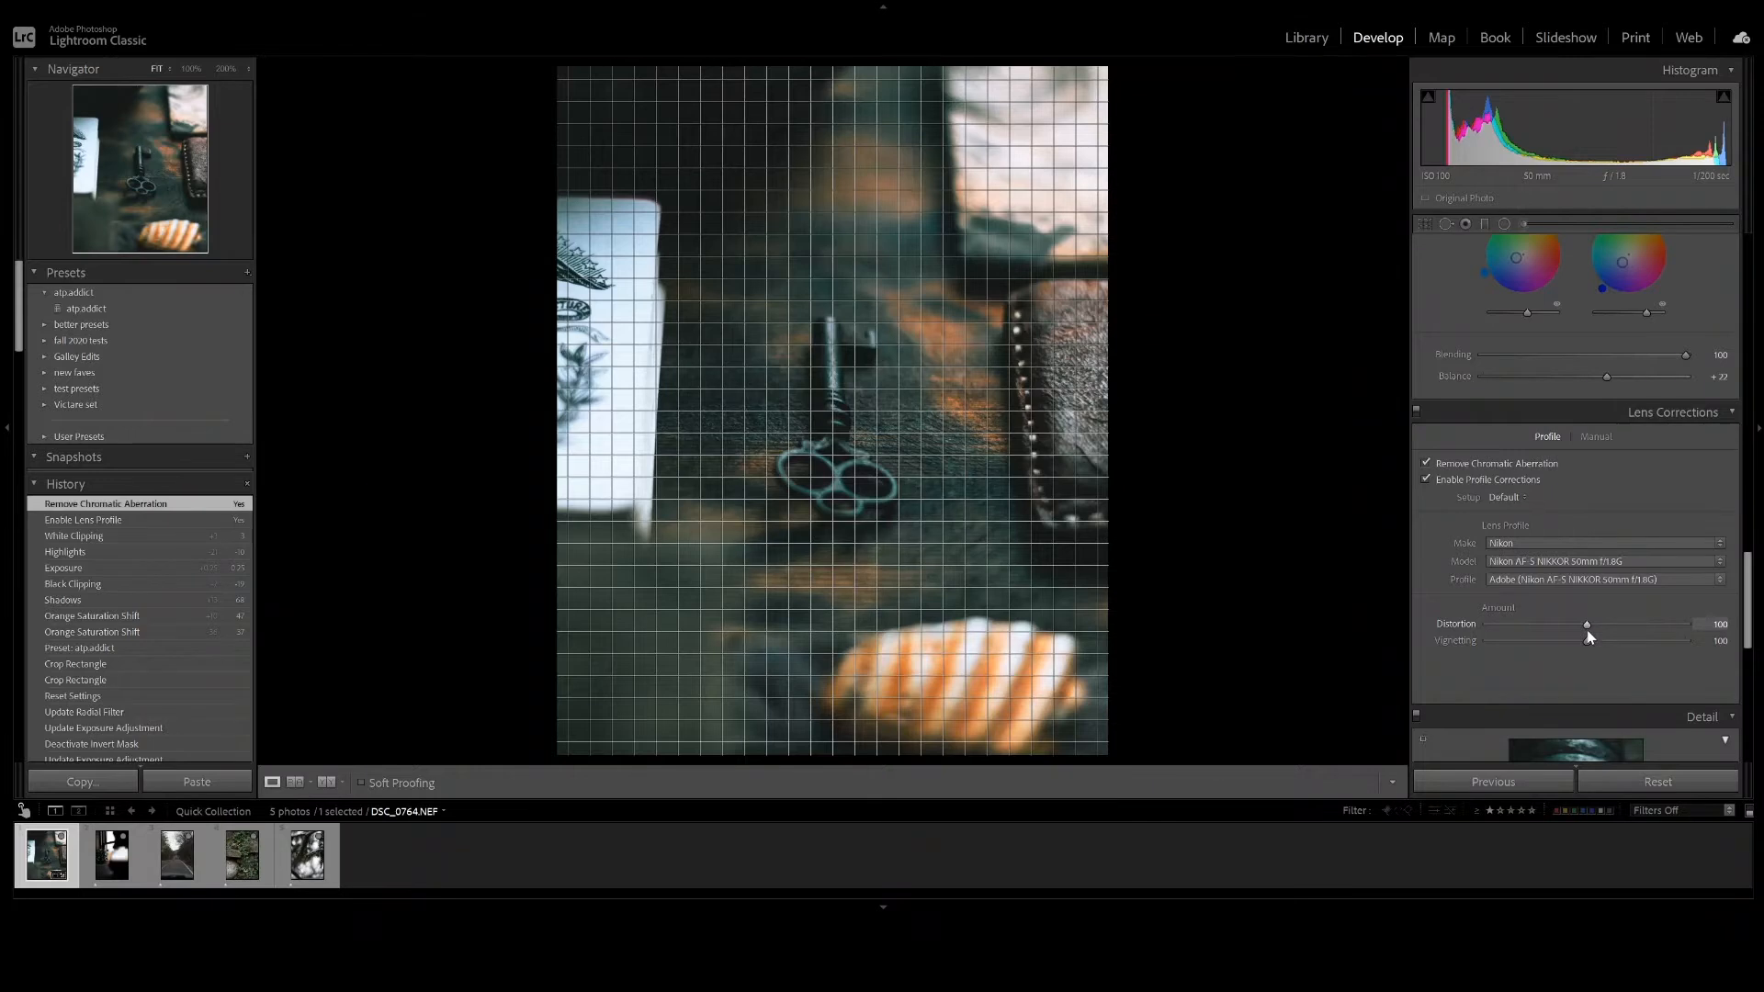
left_click_drag(1590, 636, 1446, 601)
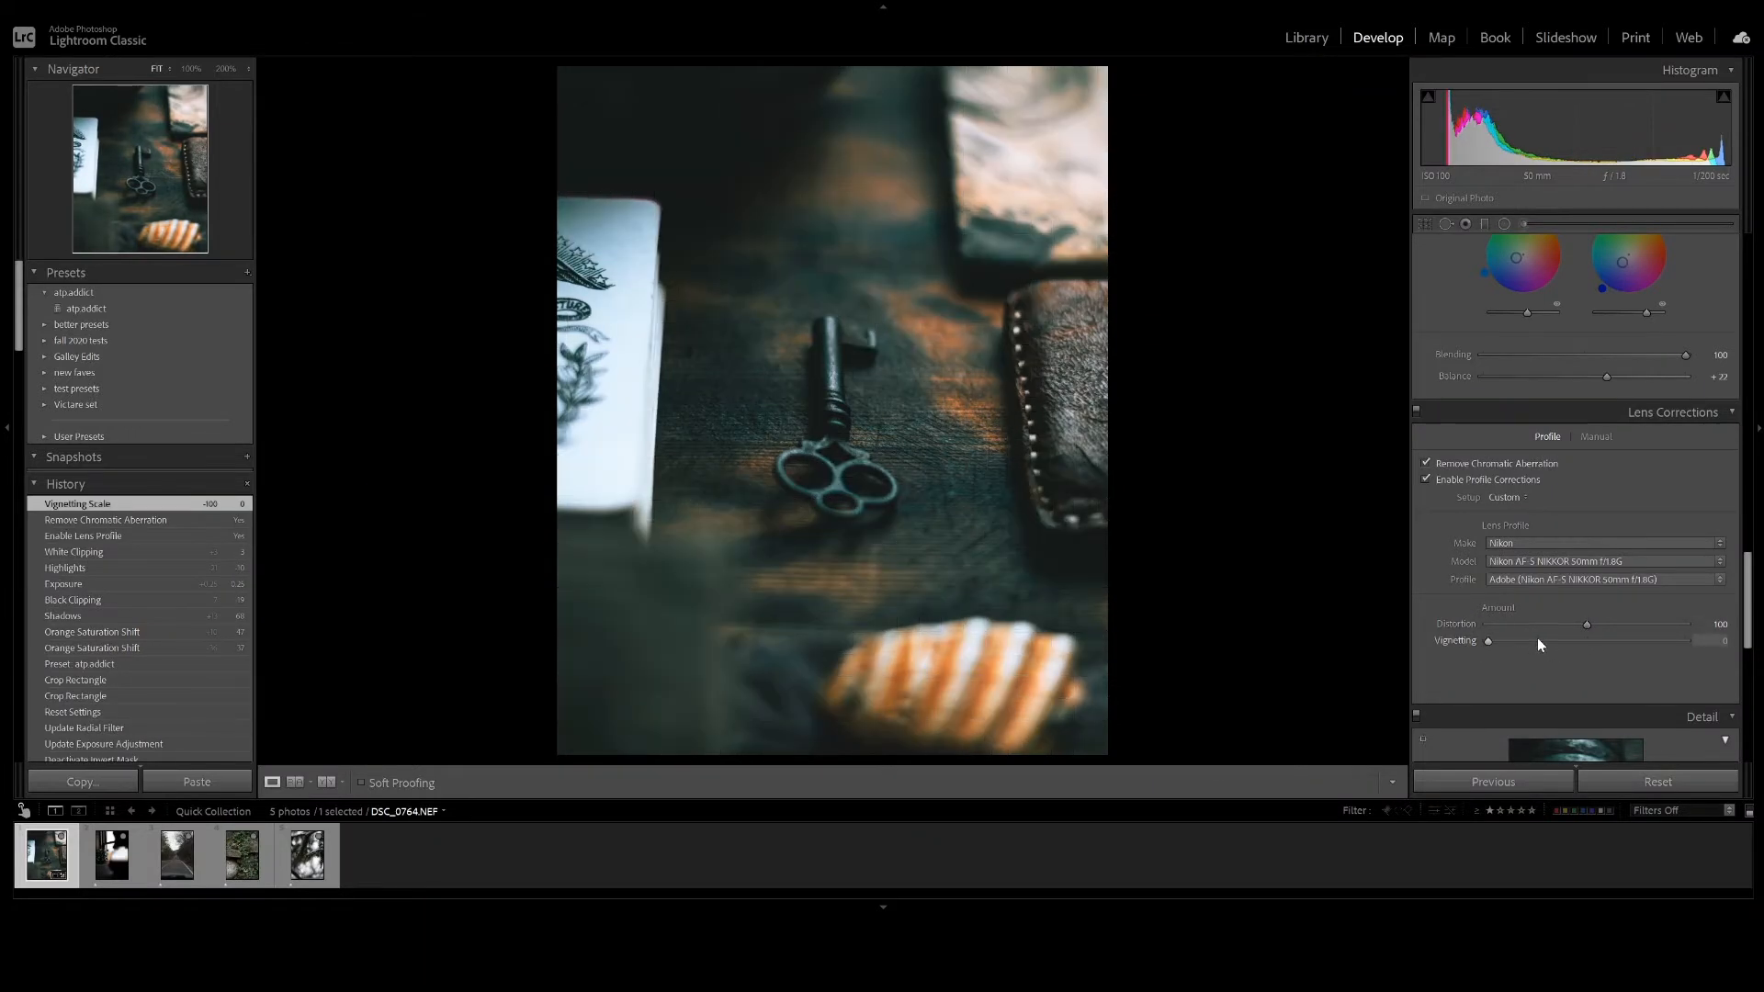
Review the post-crop vignette settings and the color grading of the shadows and highlights.
scroll(1537, 638, "down", 5)
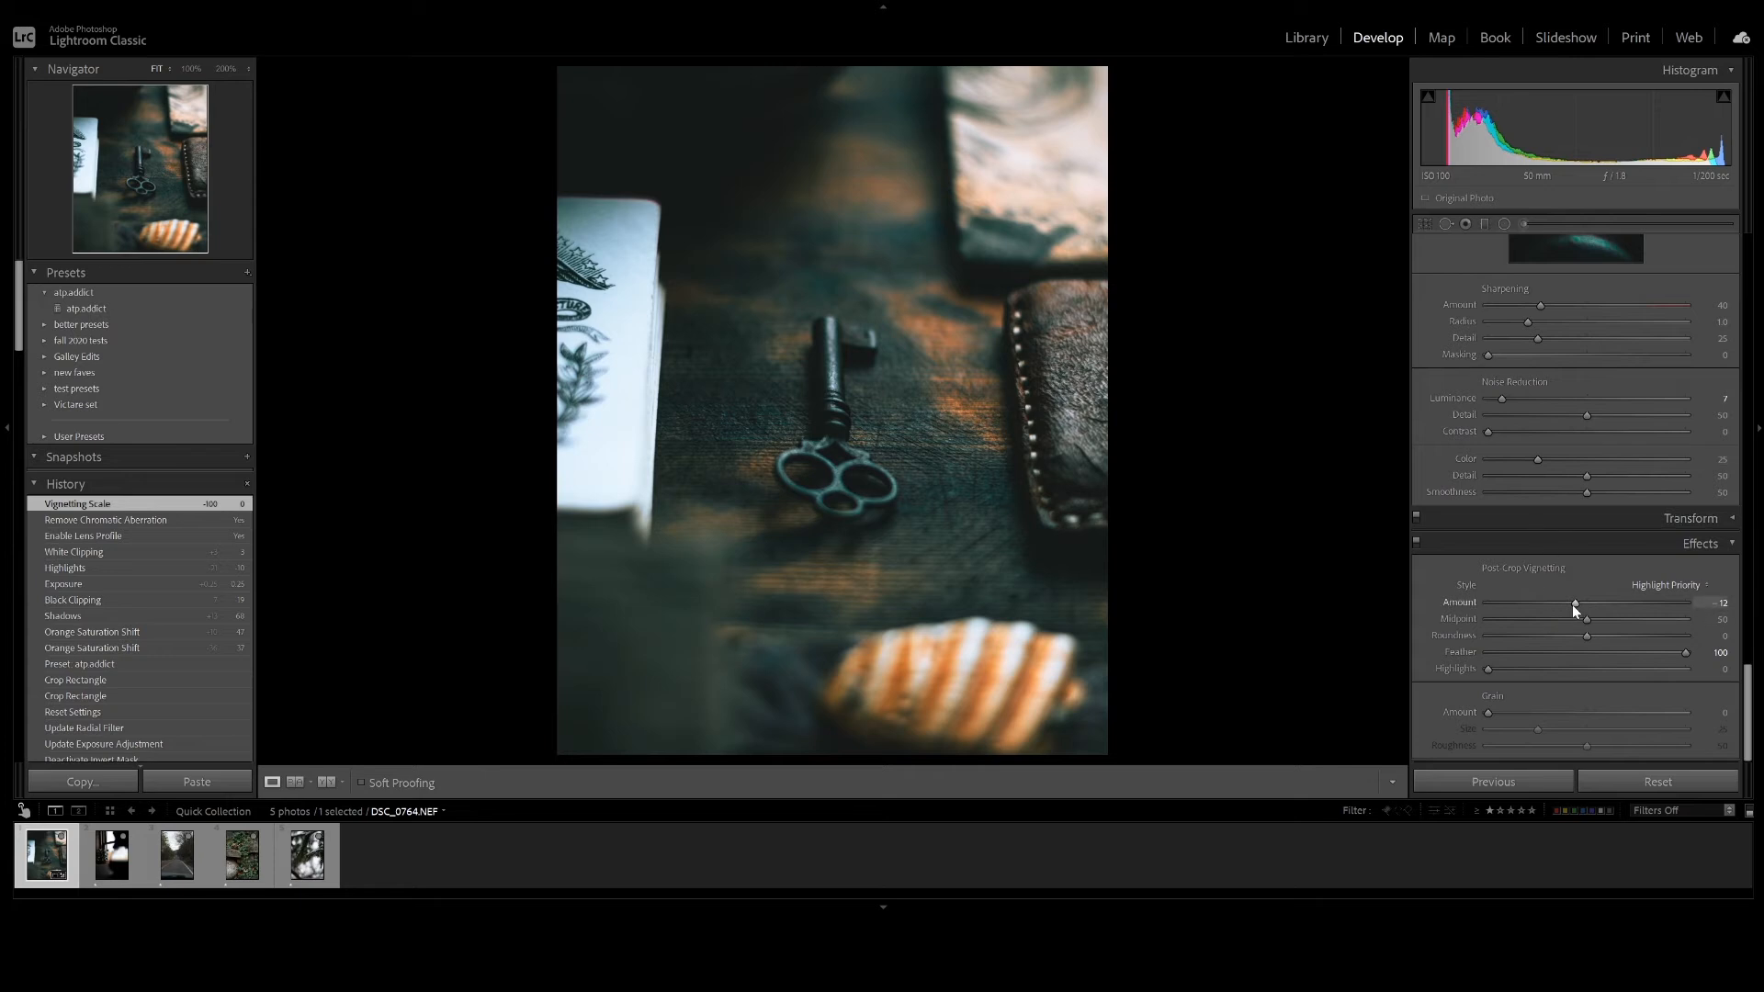
scroll(1573, 605, "up", 5)
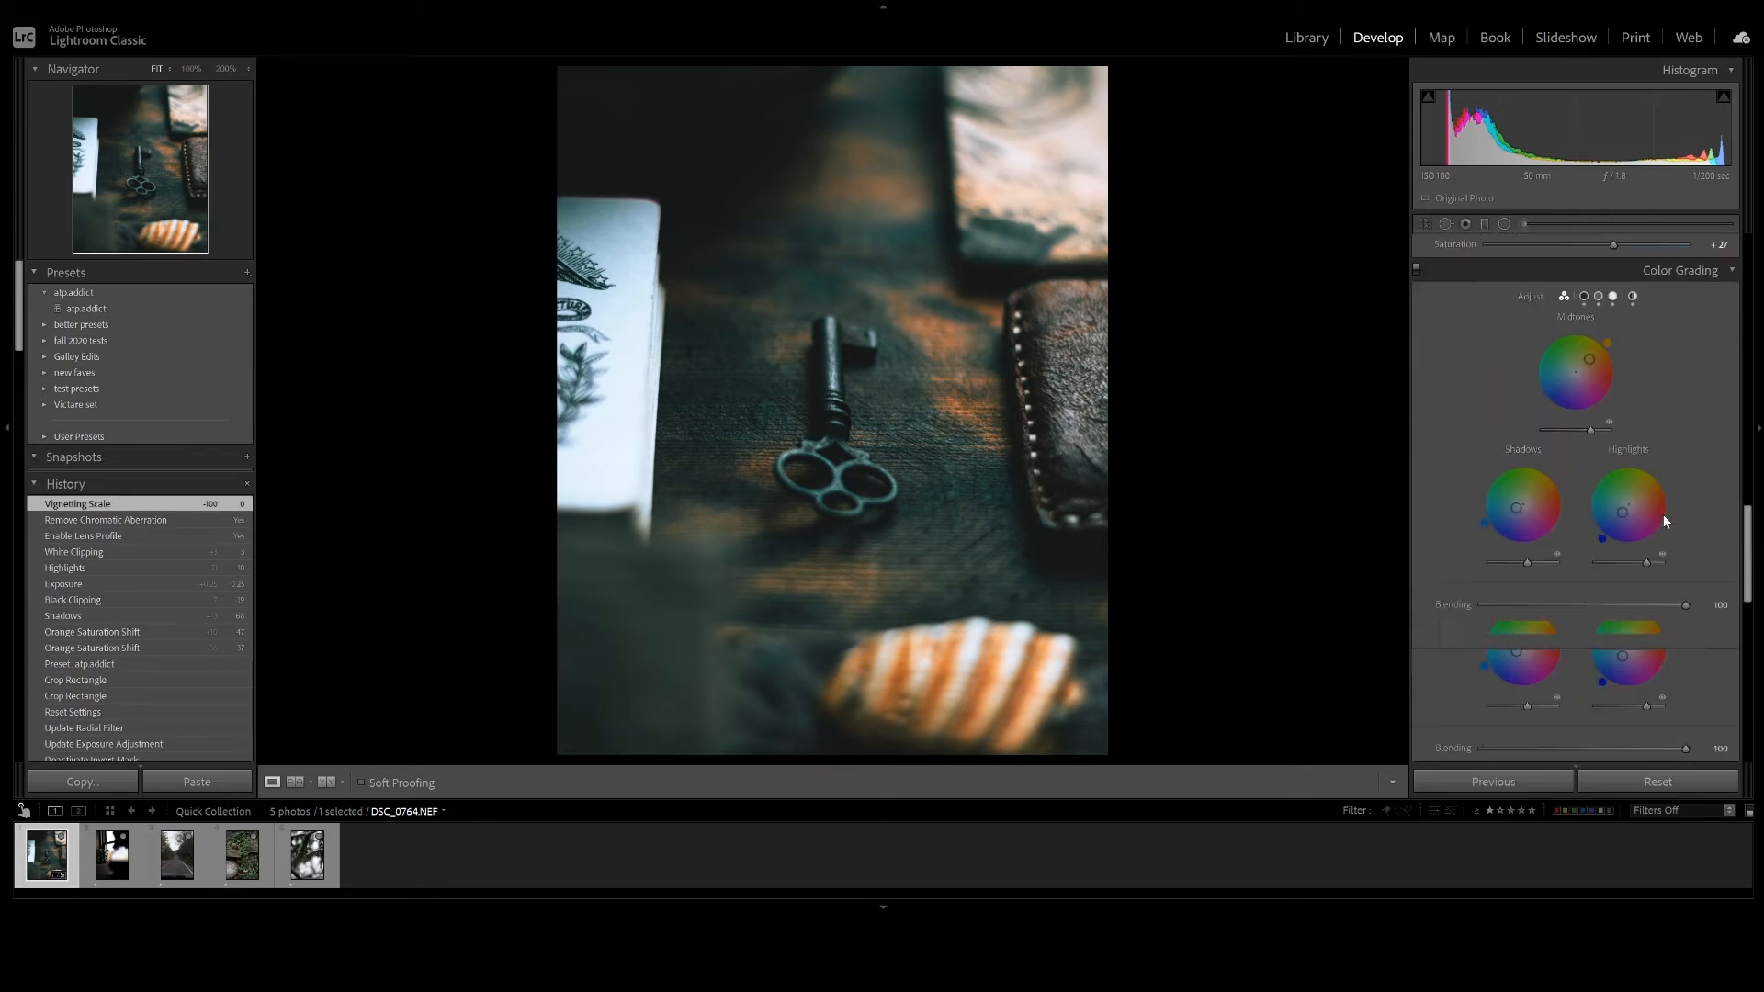
left_click(1583, 296)
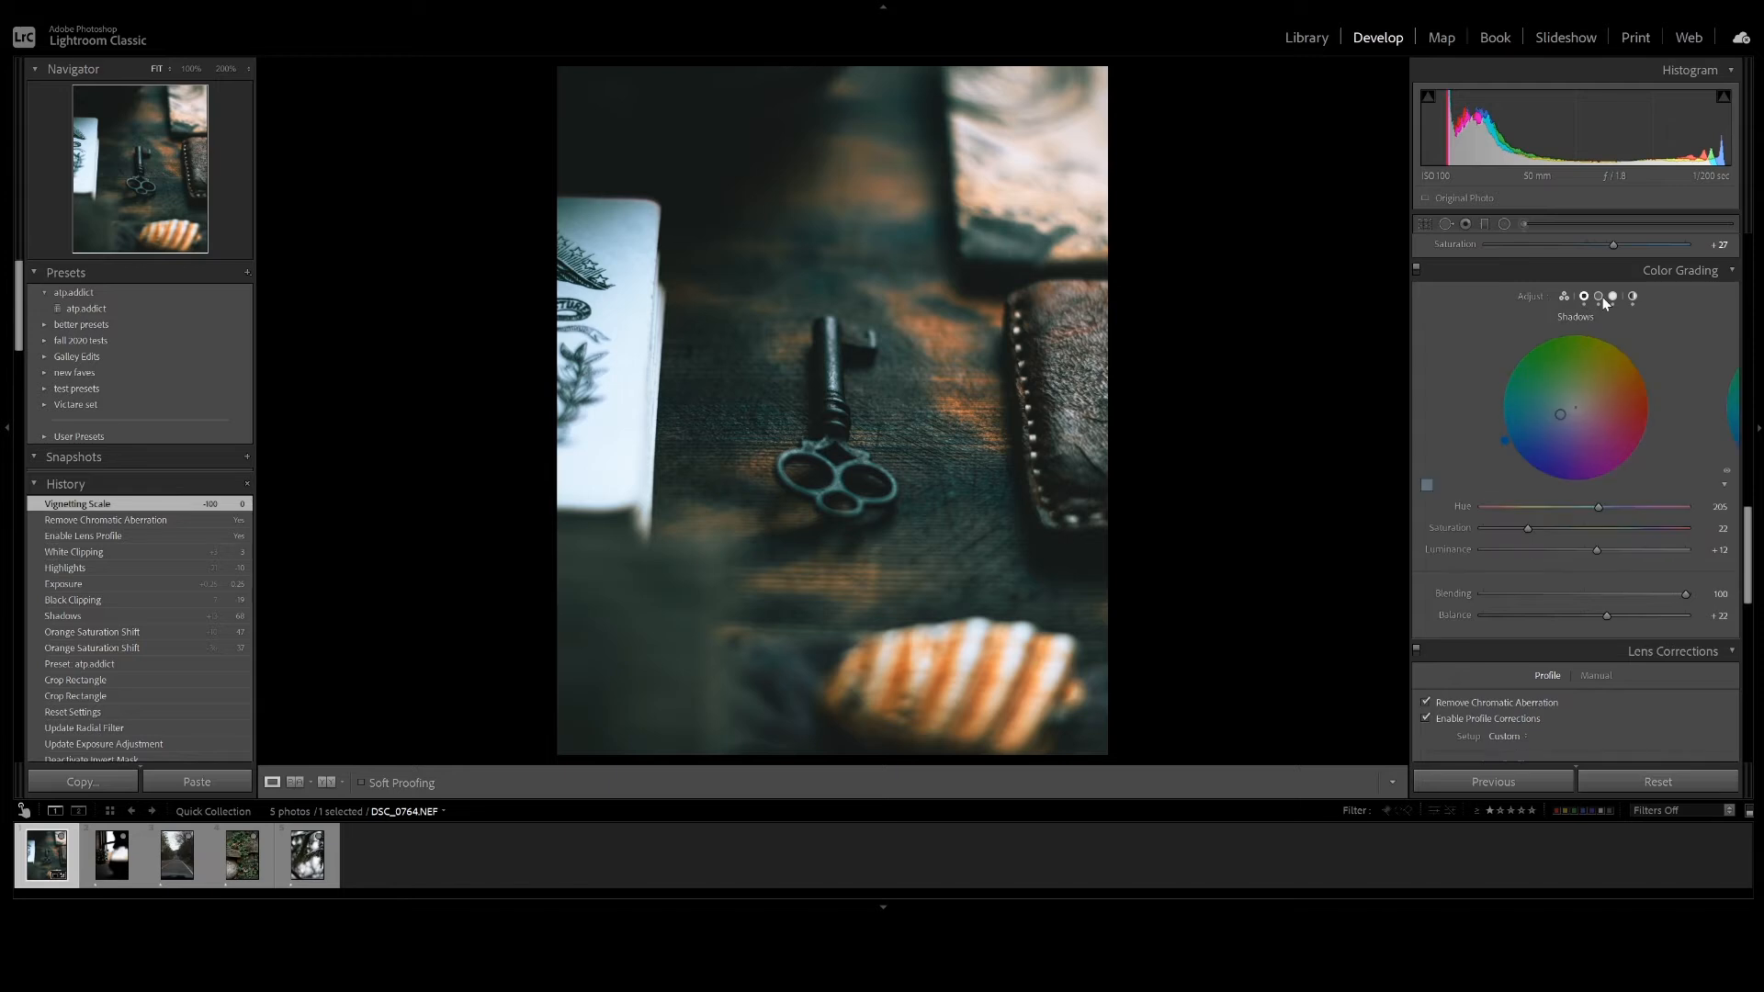
left_click(1613, 296)
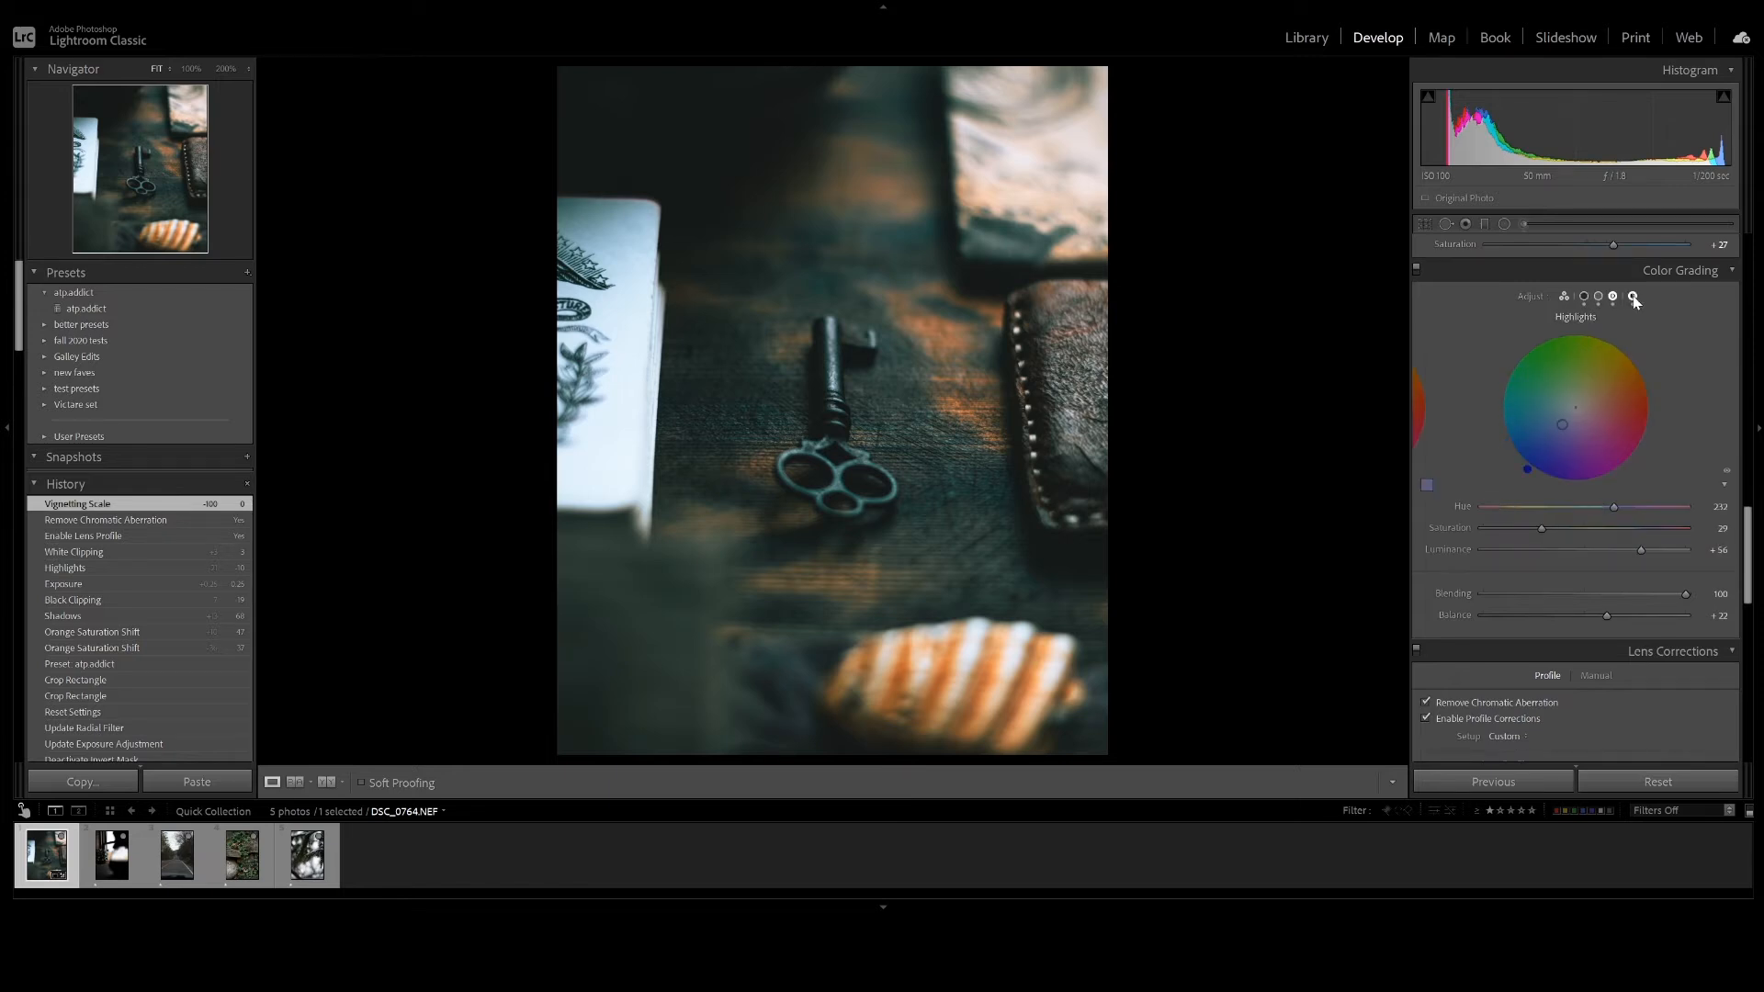
scroll(1617, 342, "up", 10)
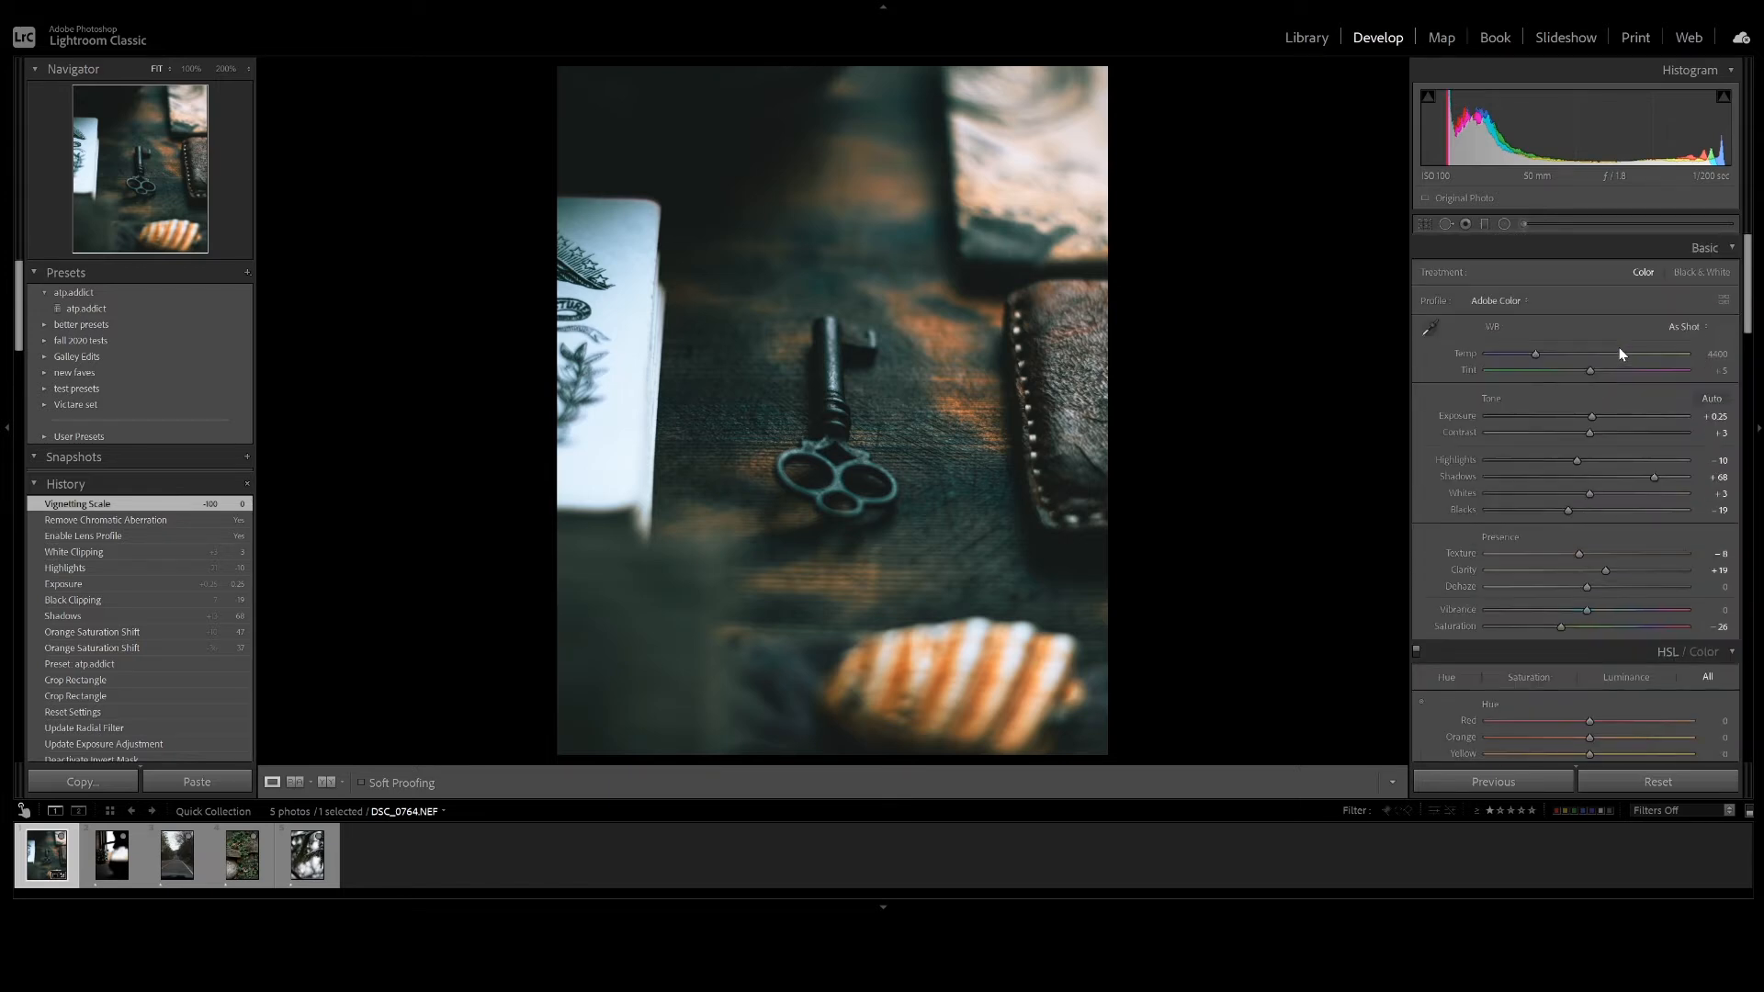
Switch the tone curve to parametric and set Highlights to +12, Lights to +8, Darks to +6 and Shadows to -5.
scroll(1619, 515, "down", 10)
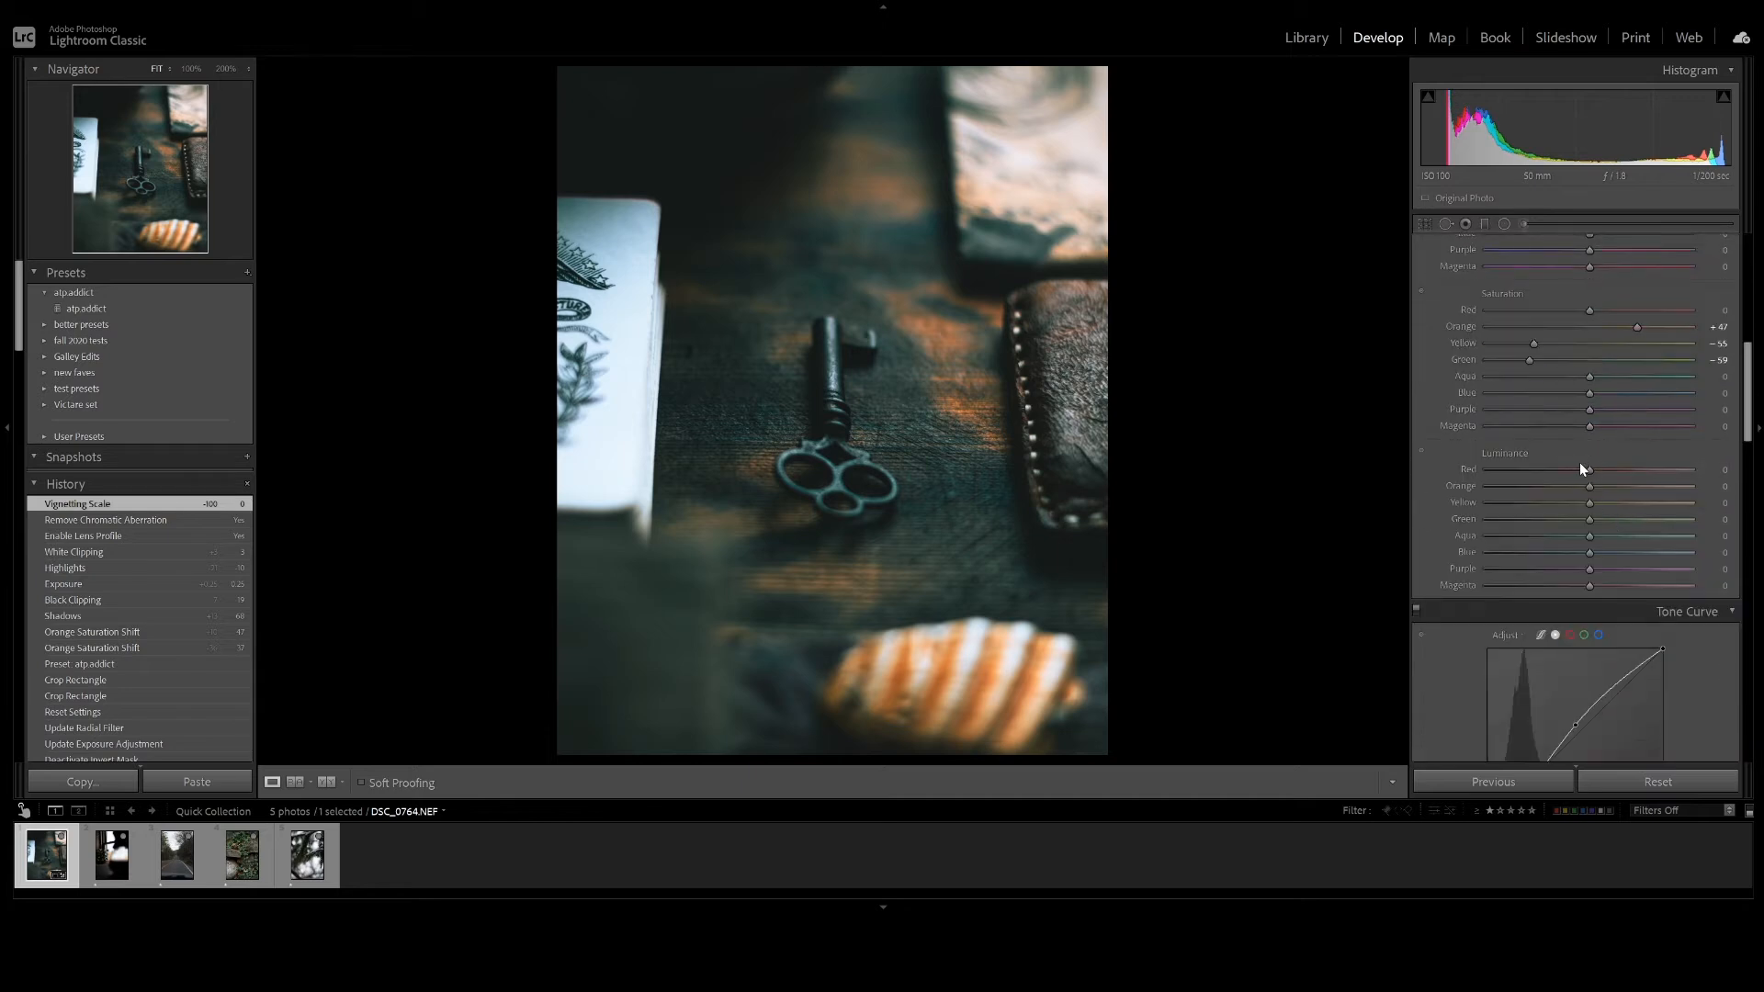
scroll(1585, 464, "down", 3)
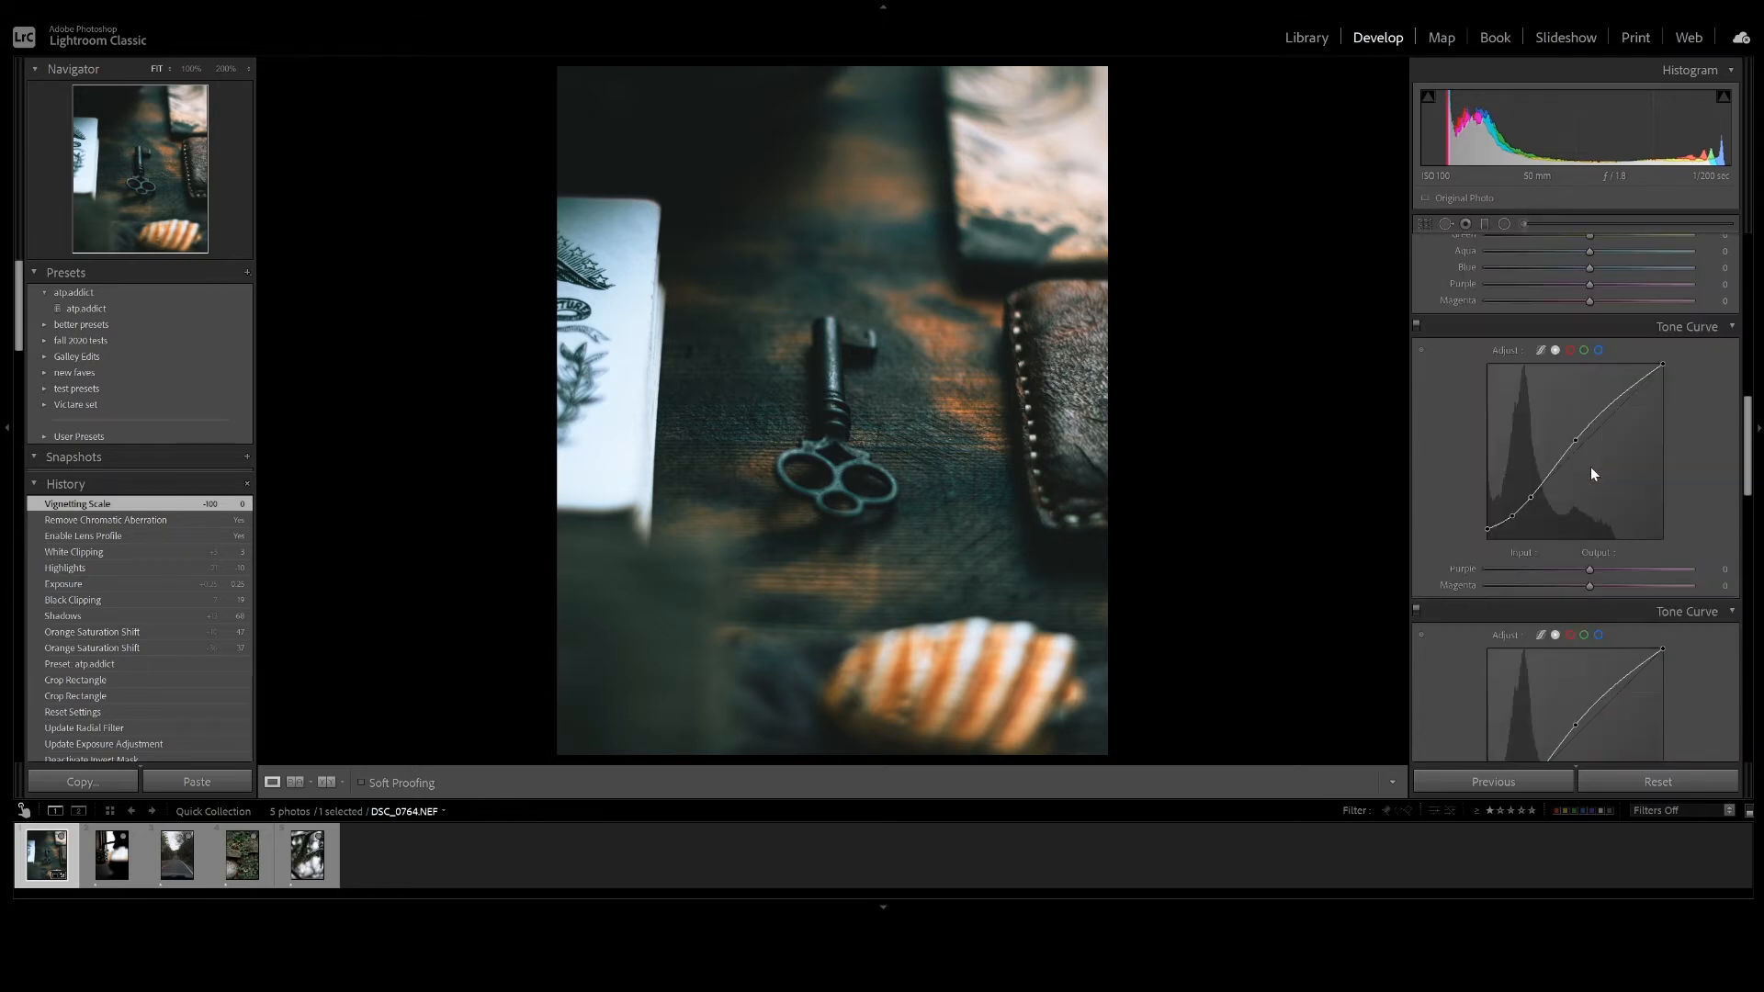
left_click(1540, 351)
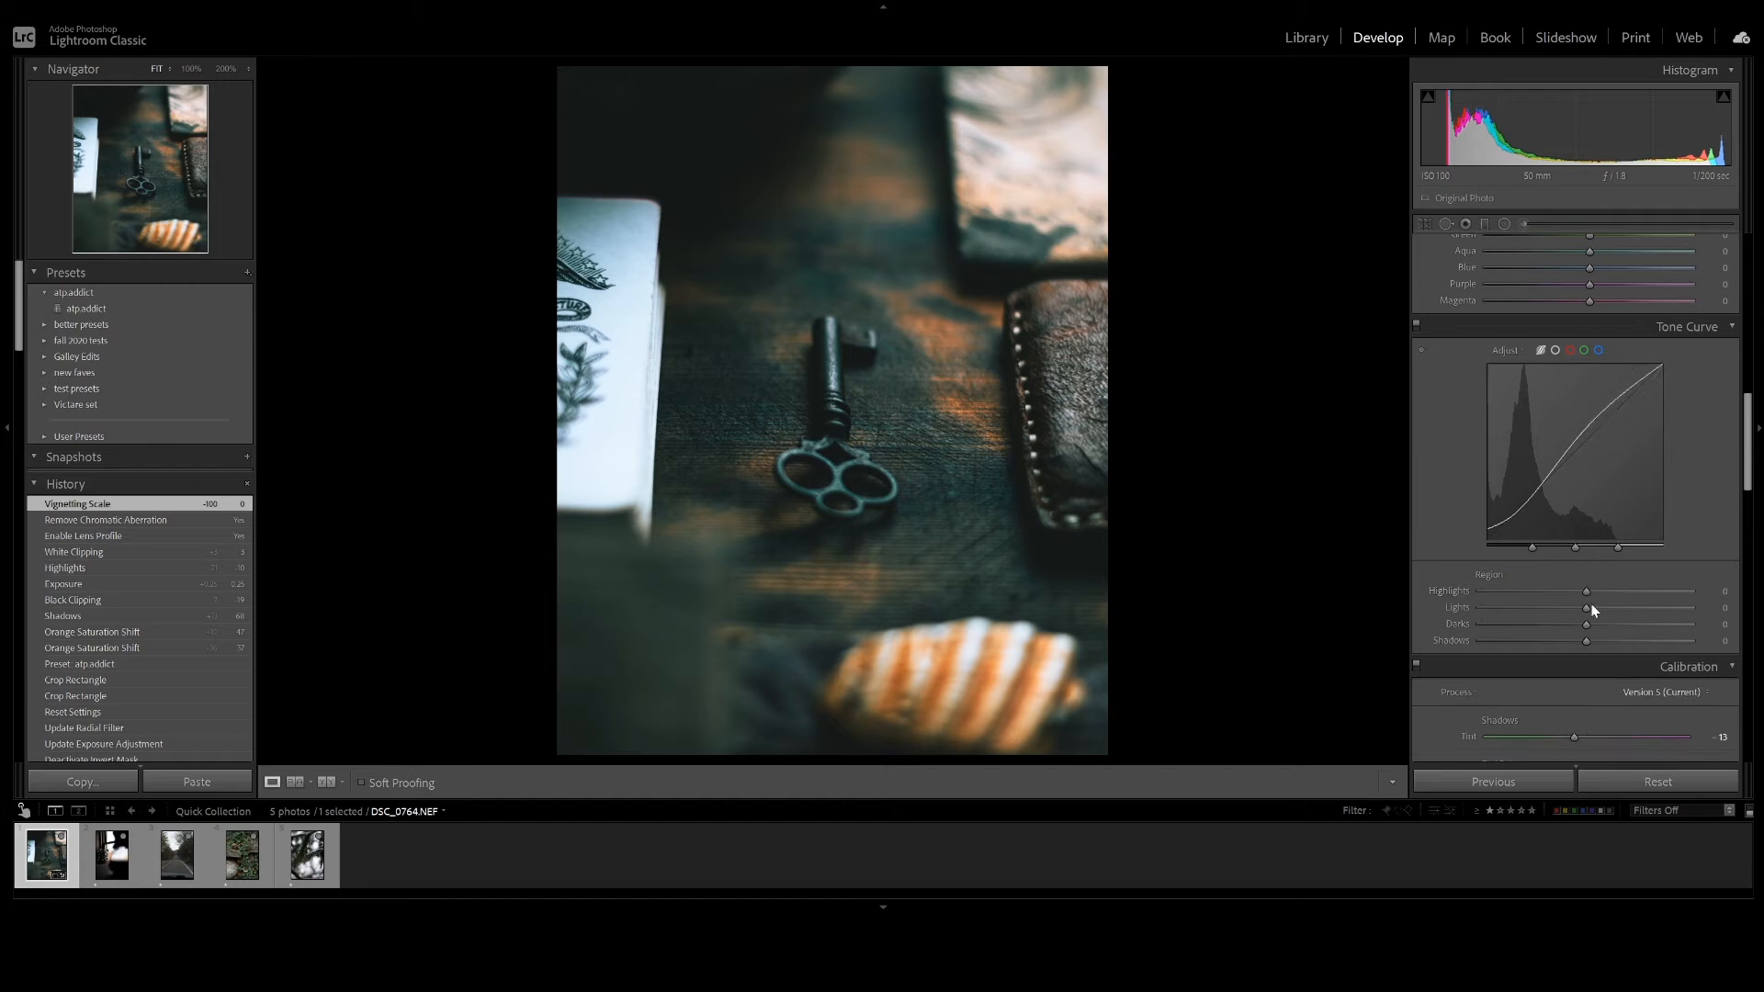
mouse_move(1588, 593)
left_mouse_down()
mouse_move(1577, 625)
mouse_move(1601, 626)
mouse_move(1586, 611)
mouse_move(1601, 592)
left_mouse_up()
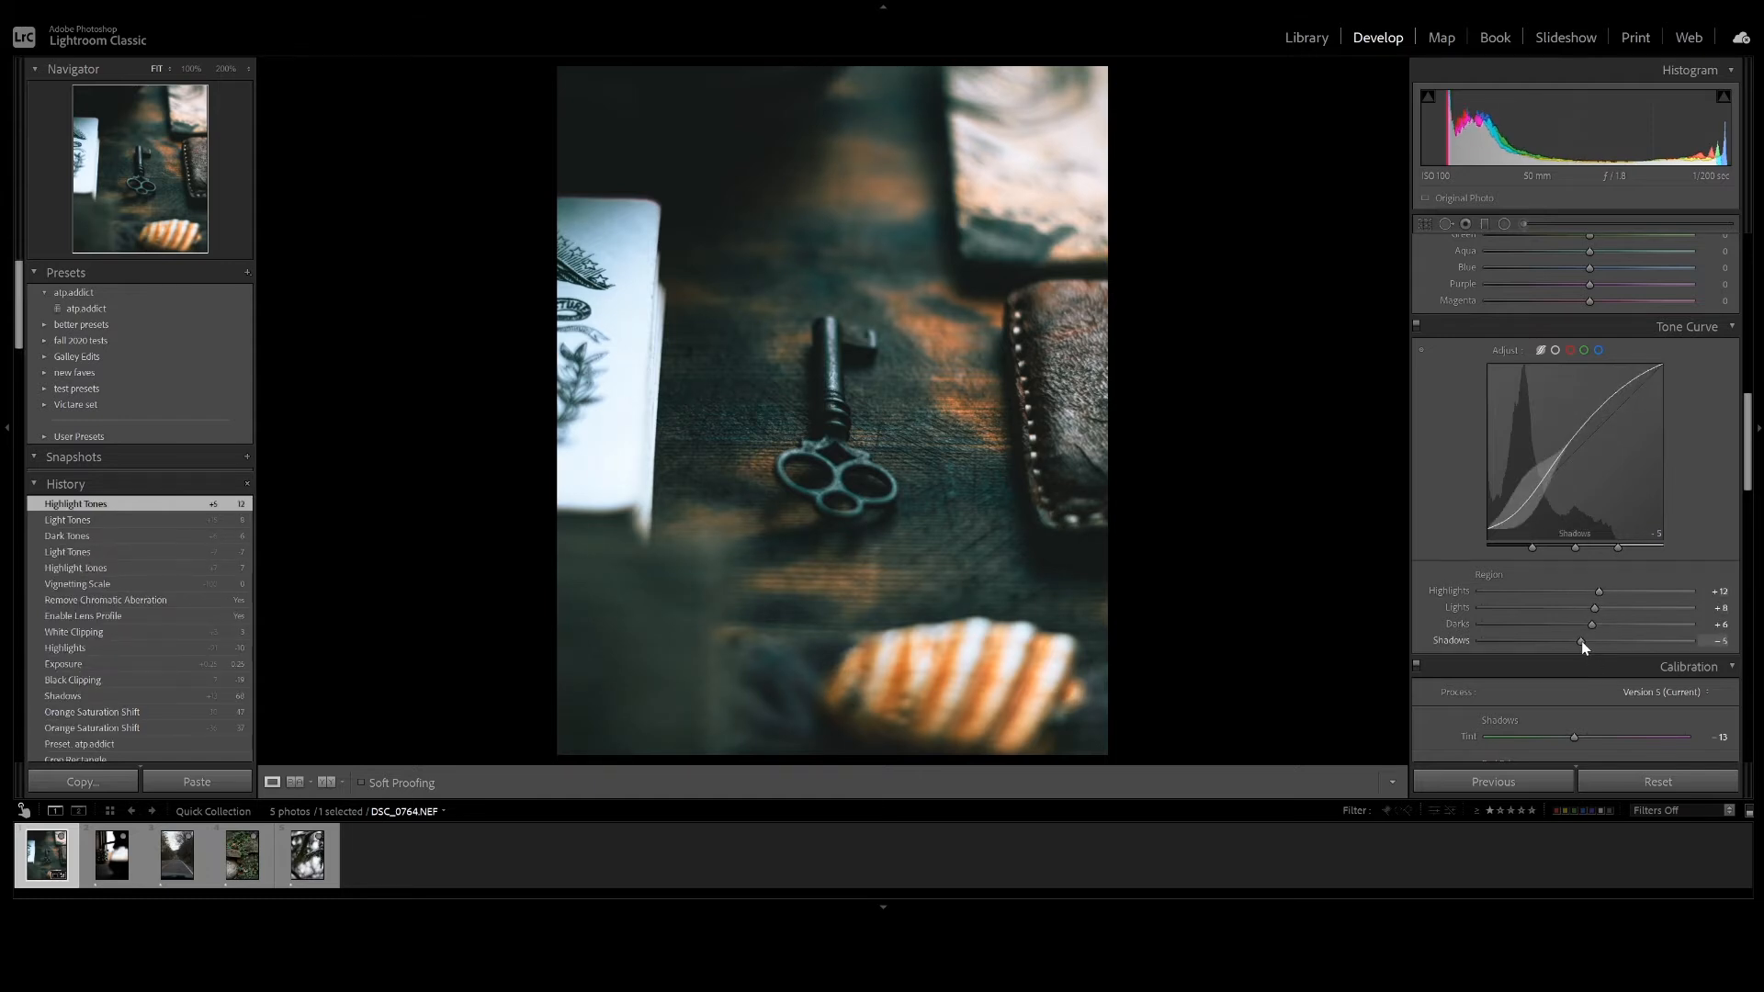
Add a diagonal graduated filter over the photo's upper-right area with Exposure 0.57 and Highlights -10.
scroll(1608, 560, "up", 5)
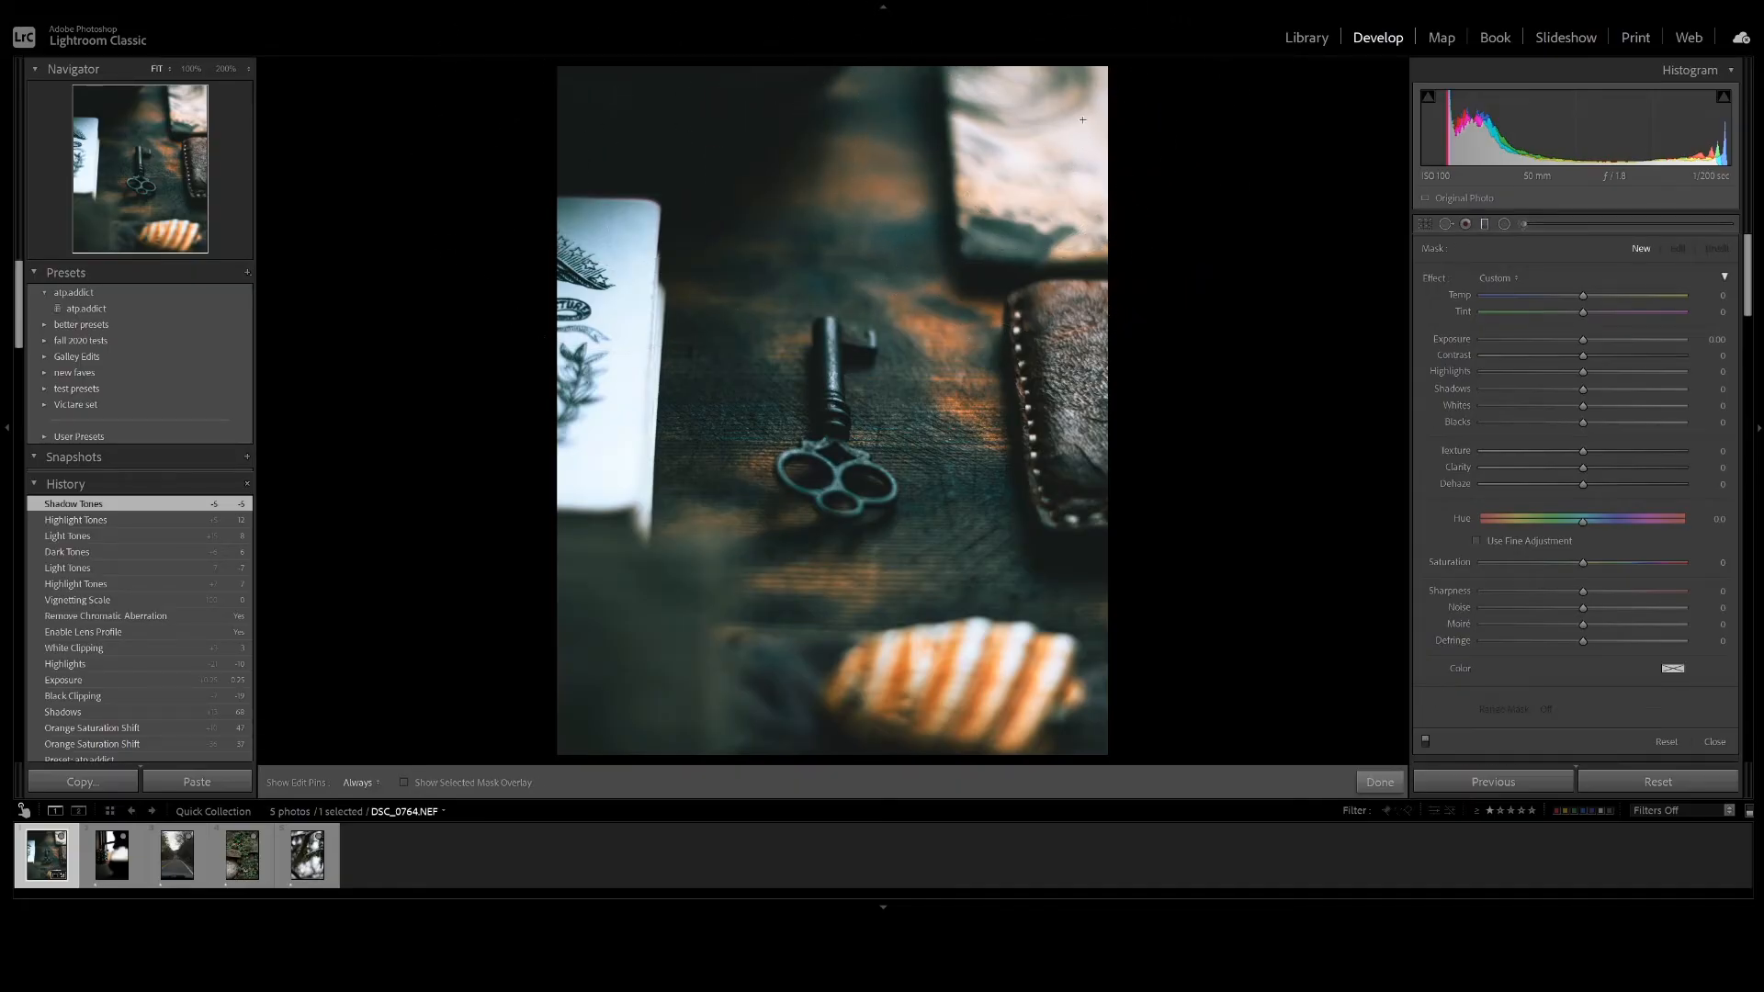
left_click_drag(864, 343, 645, 552)
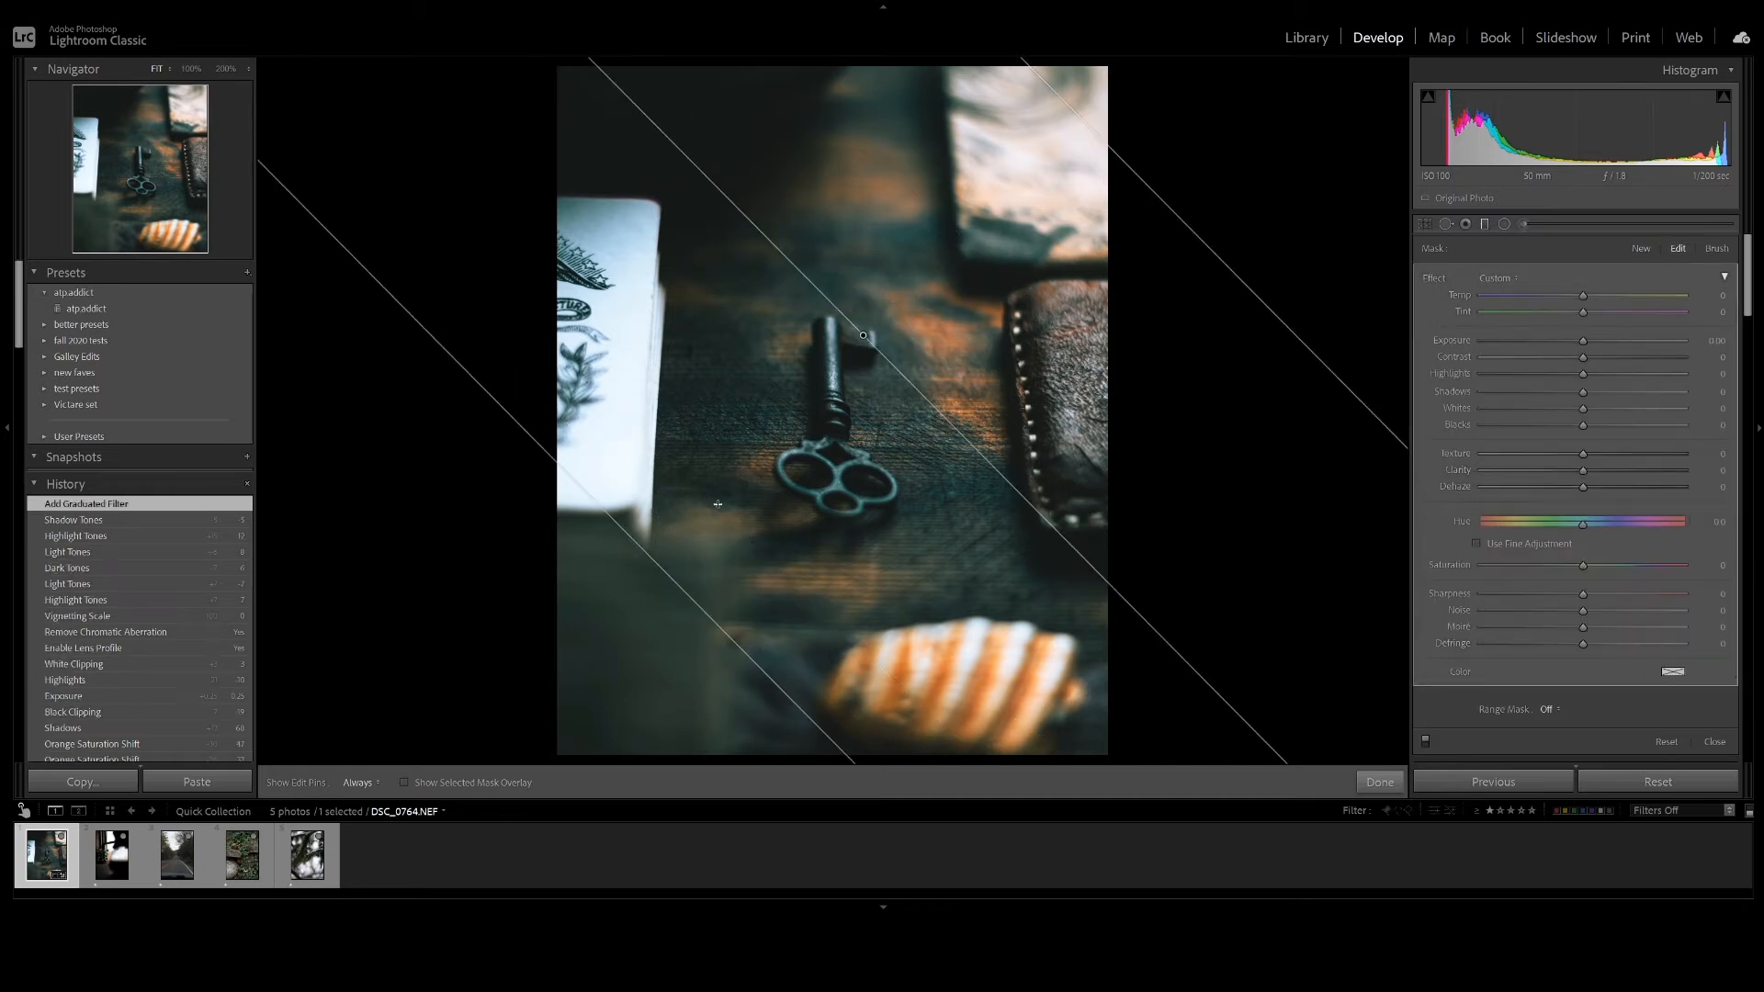
left_click_drag(1586, 338, 1597, 340)
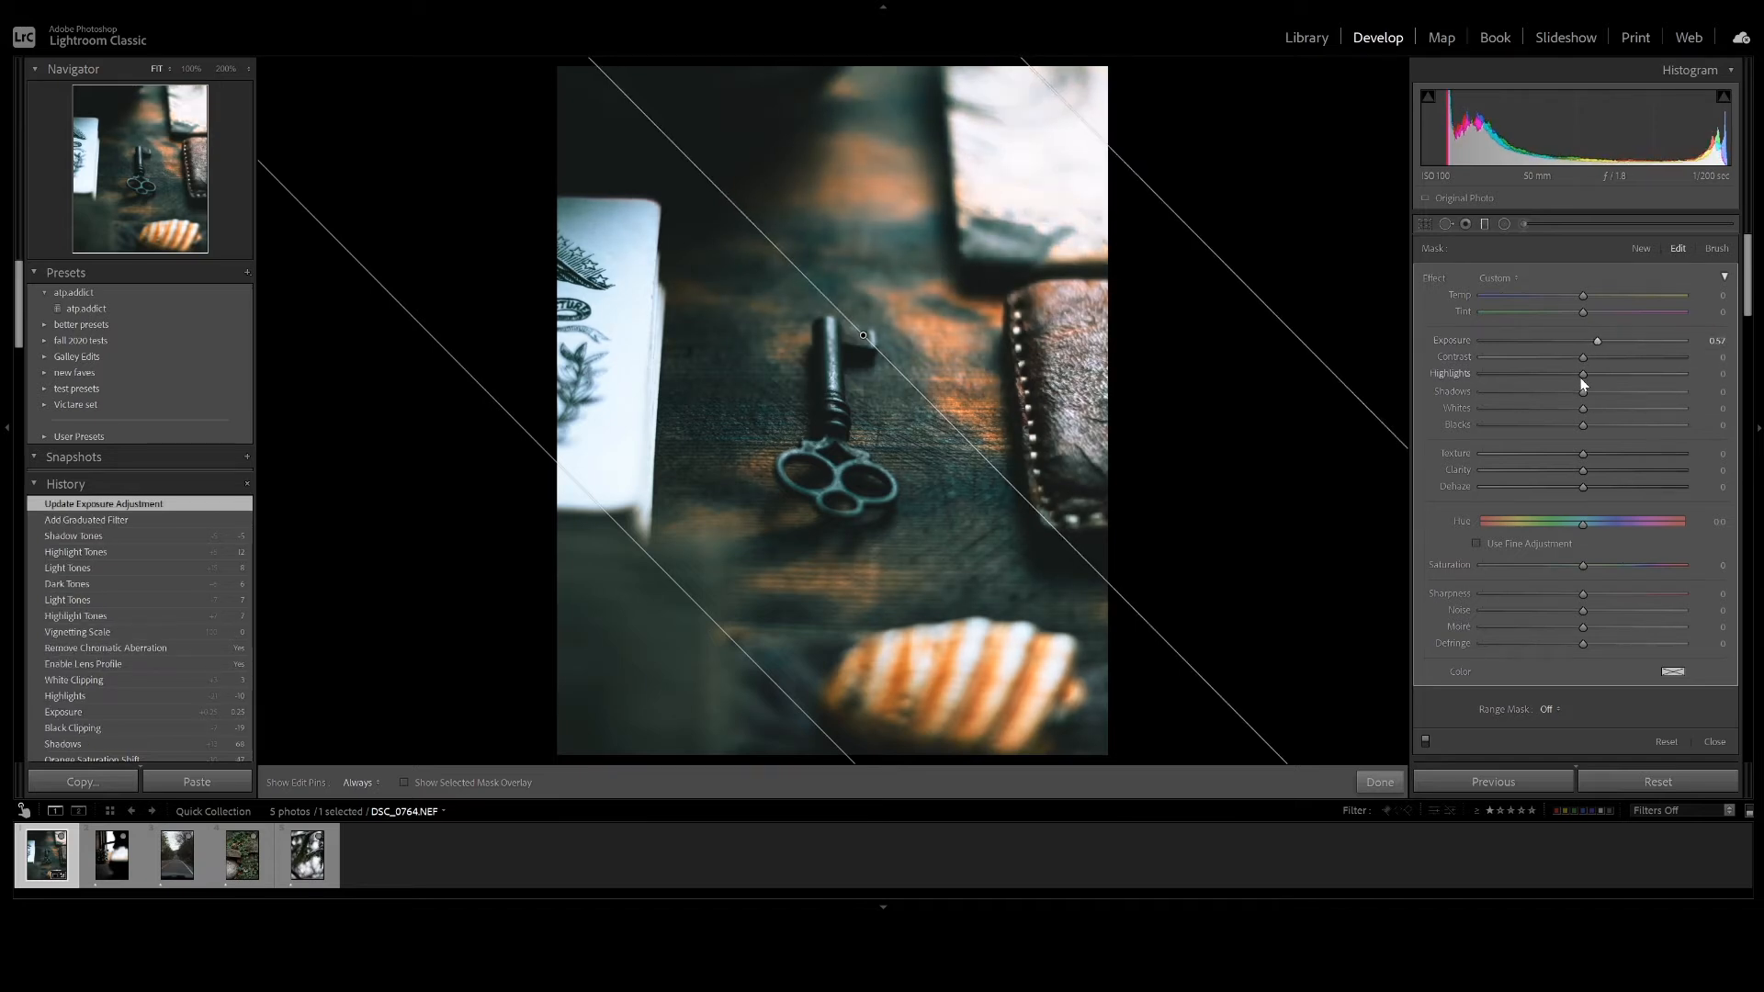
left_click_drag(1580, 375, 1573, 376)
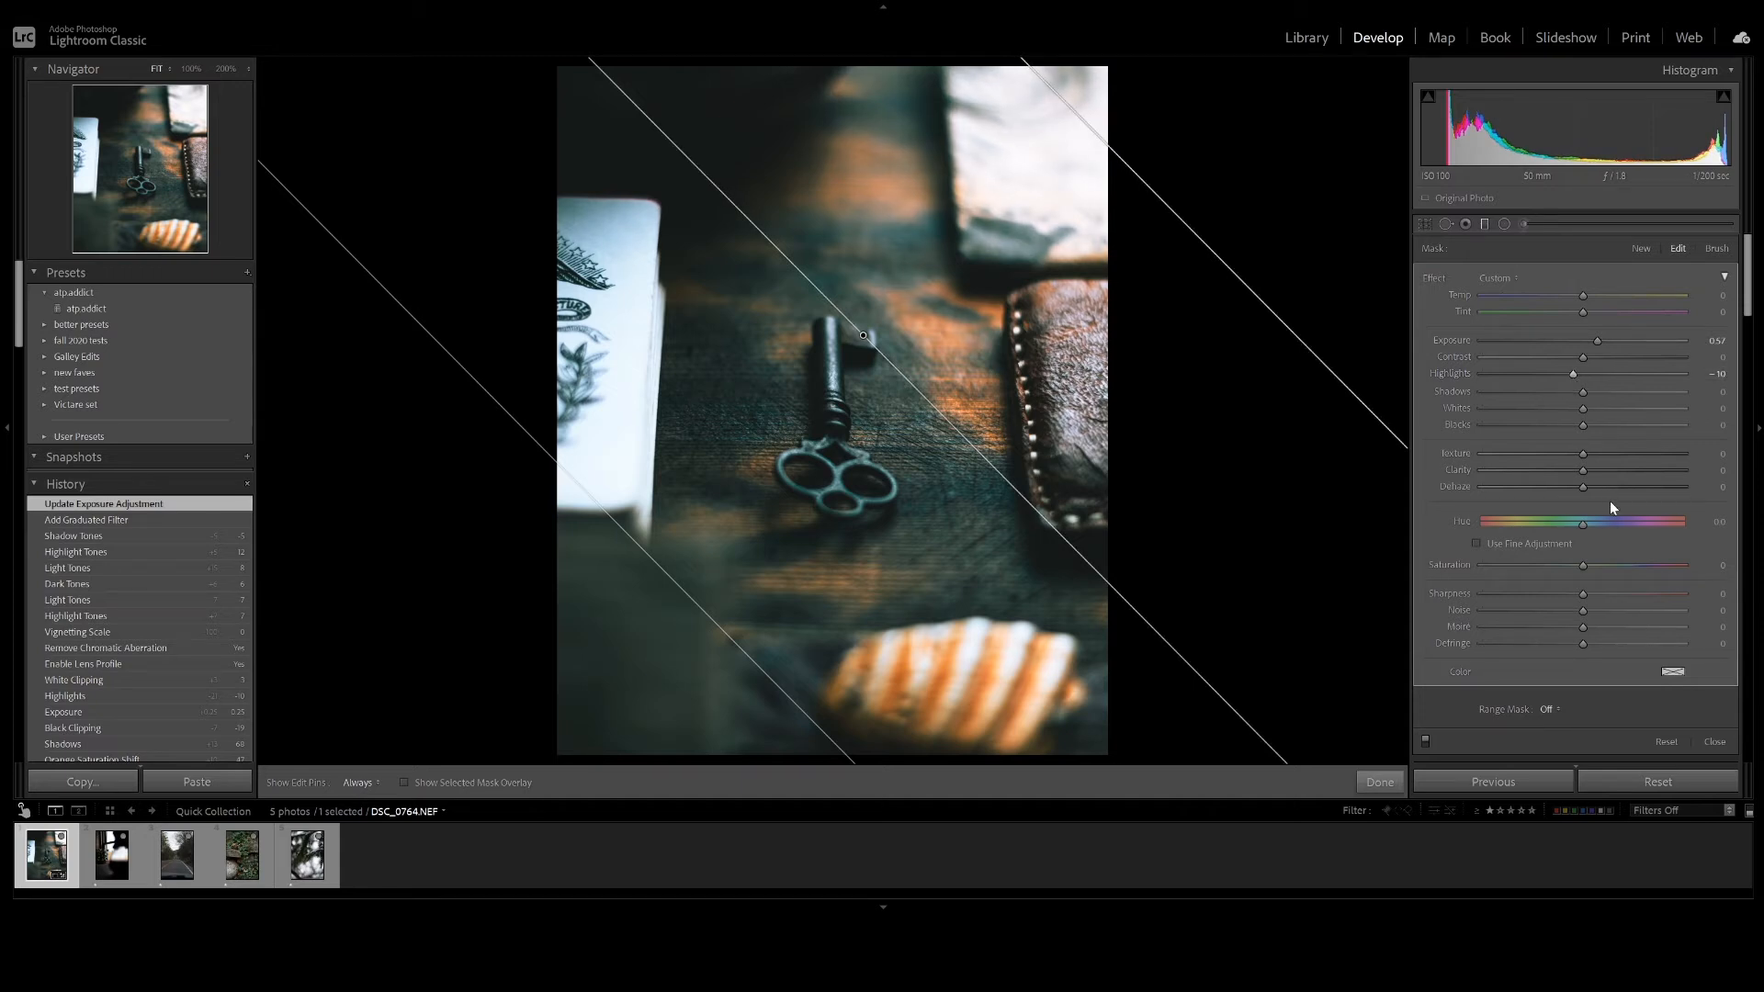
Restrict the upper-right graduated filter with a Luminance range mask set to 14/88 and finish editing it.
left_click(1564, 759)
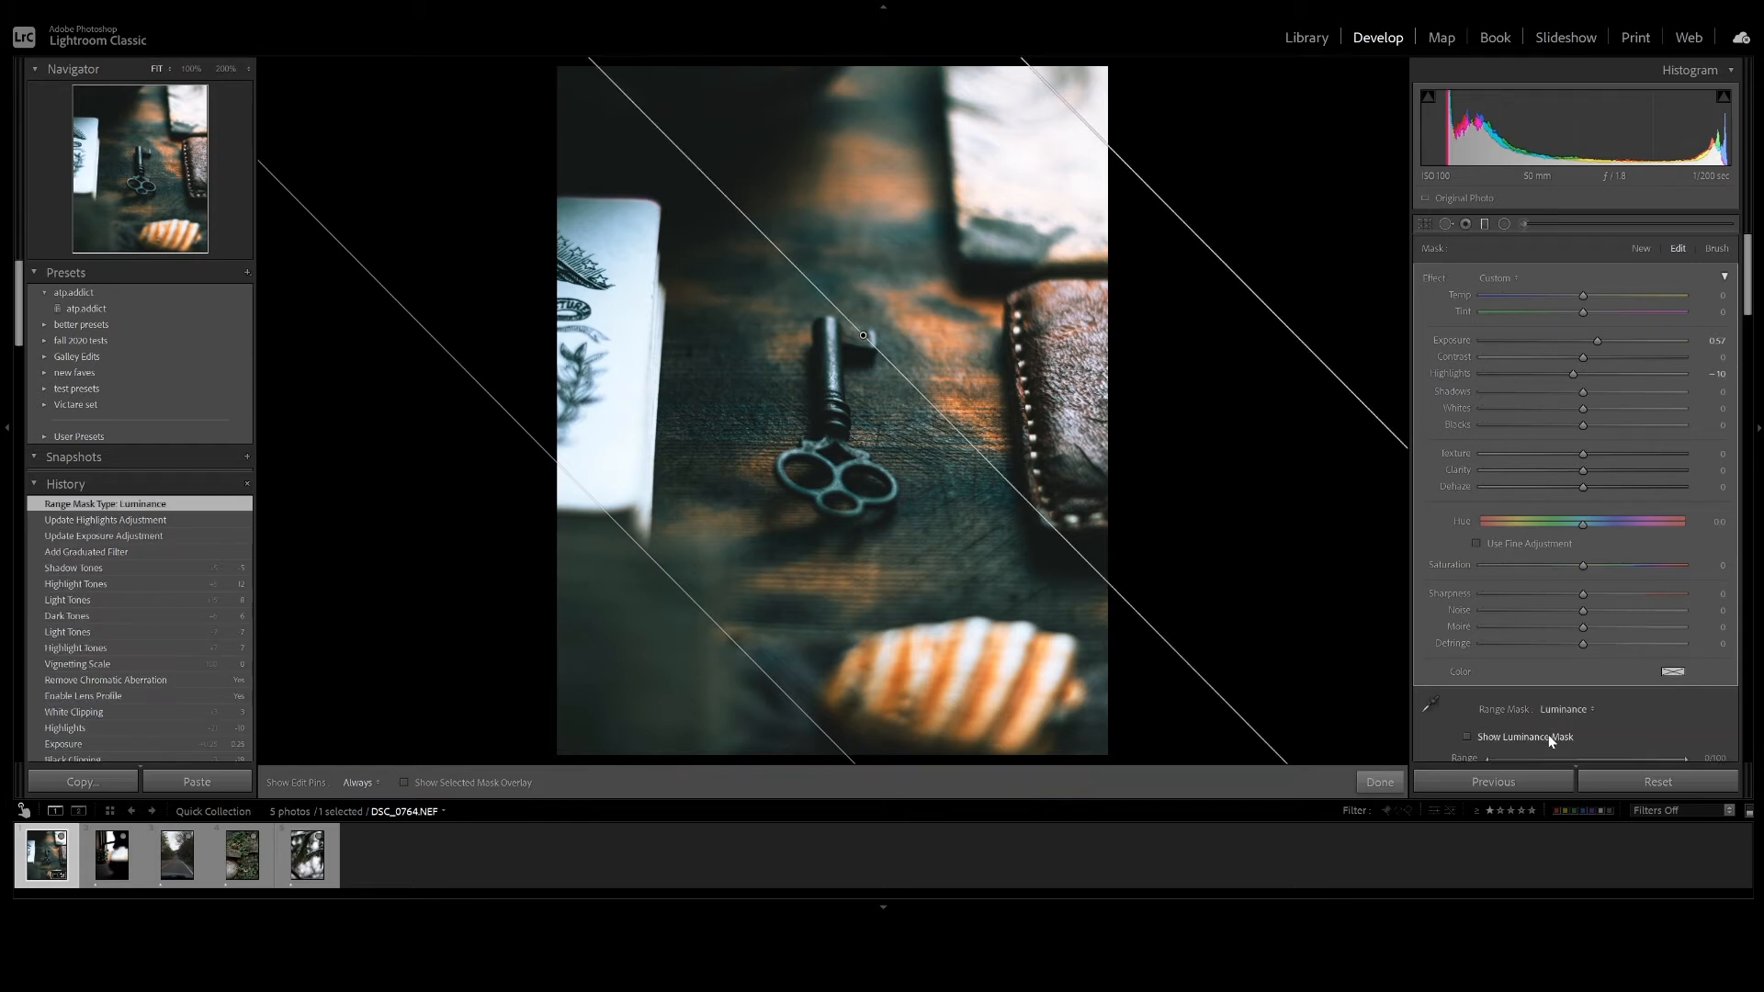
scroll(1621, 715, "down", 3)
left_click(1544, 592)
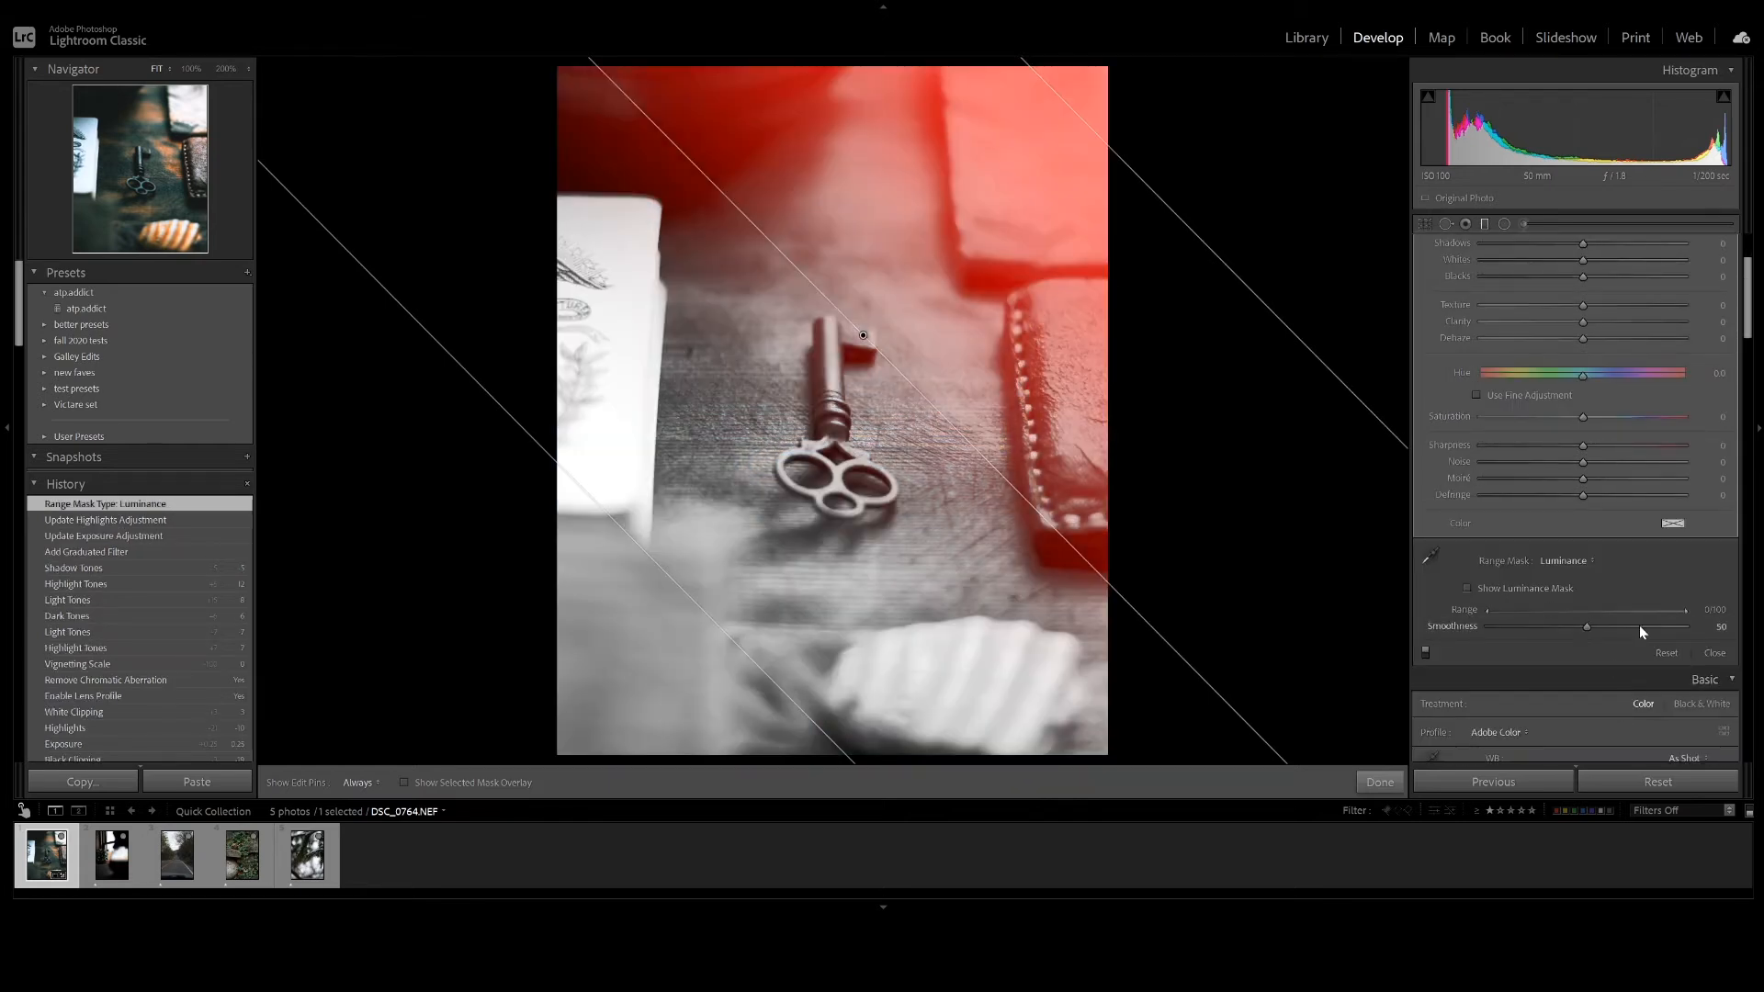
mouse_move(1671, 614)
left_mouse_down()
mouse_move(1646, 616)
mouse_move(1664, 616)
left_mouse_up()
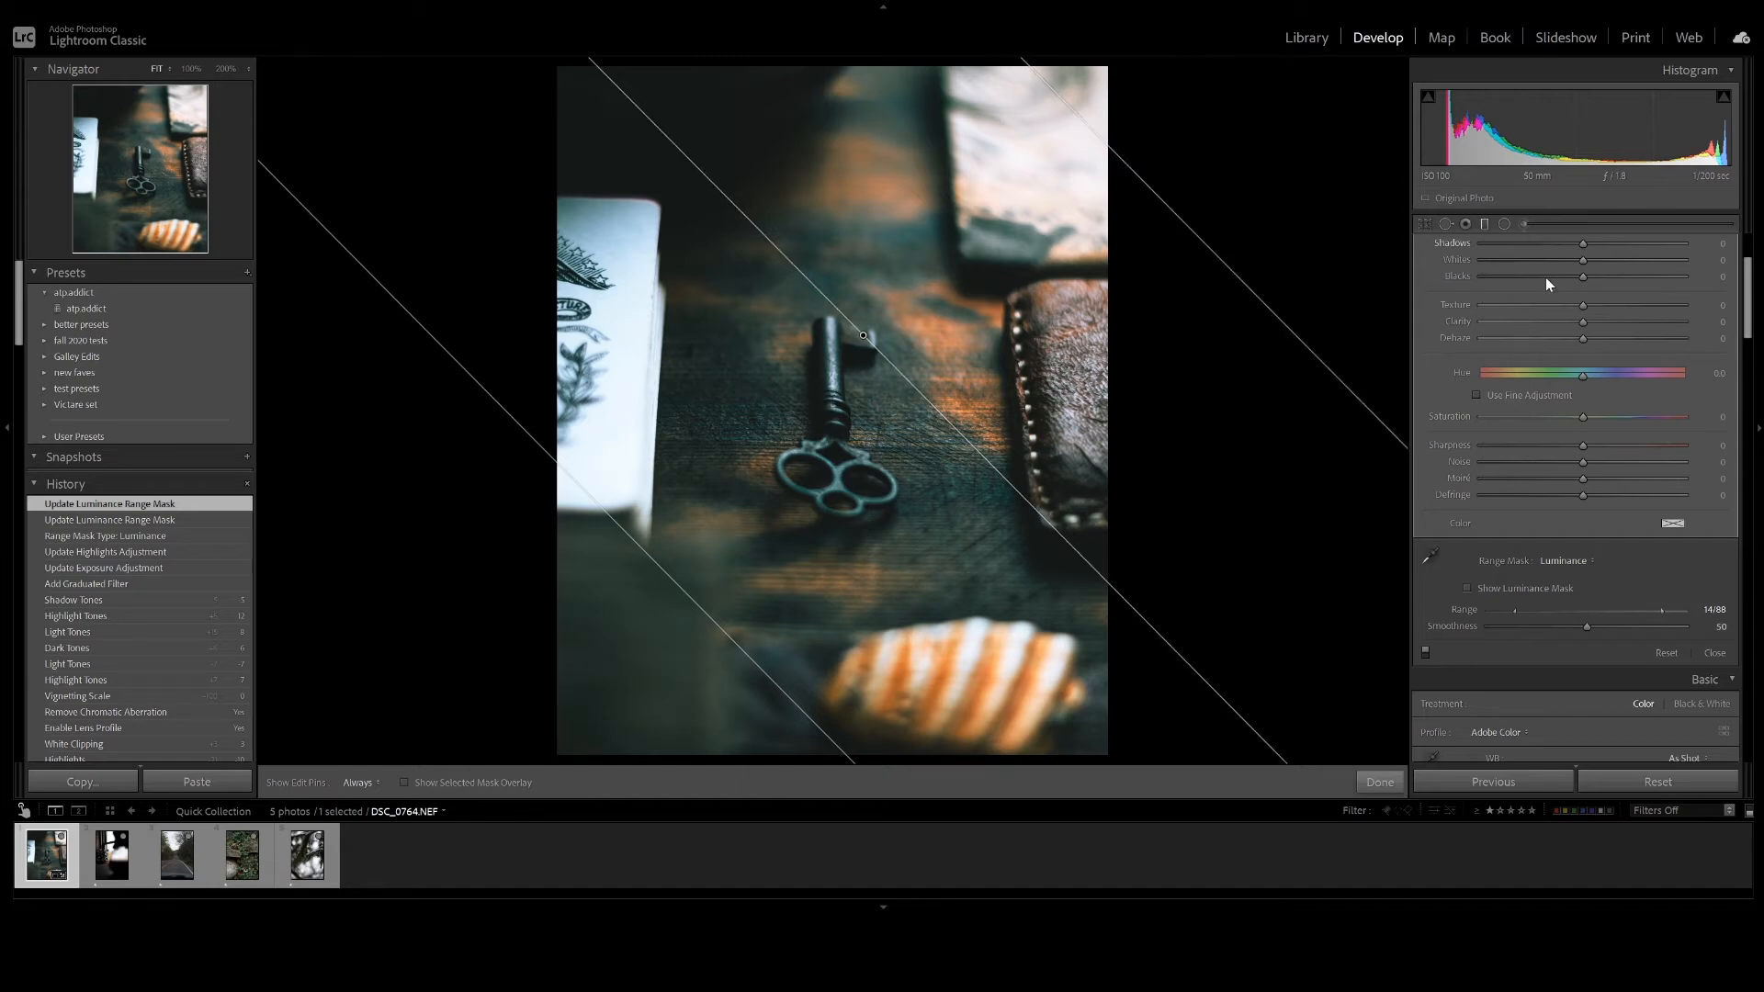
scroll(1571, 313, "up", 3)
key("Escape")
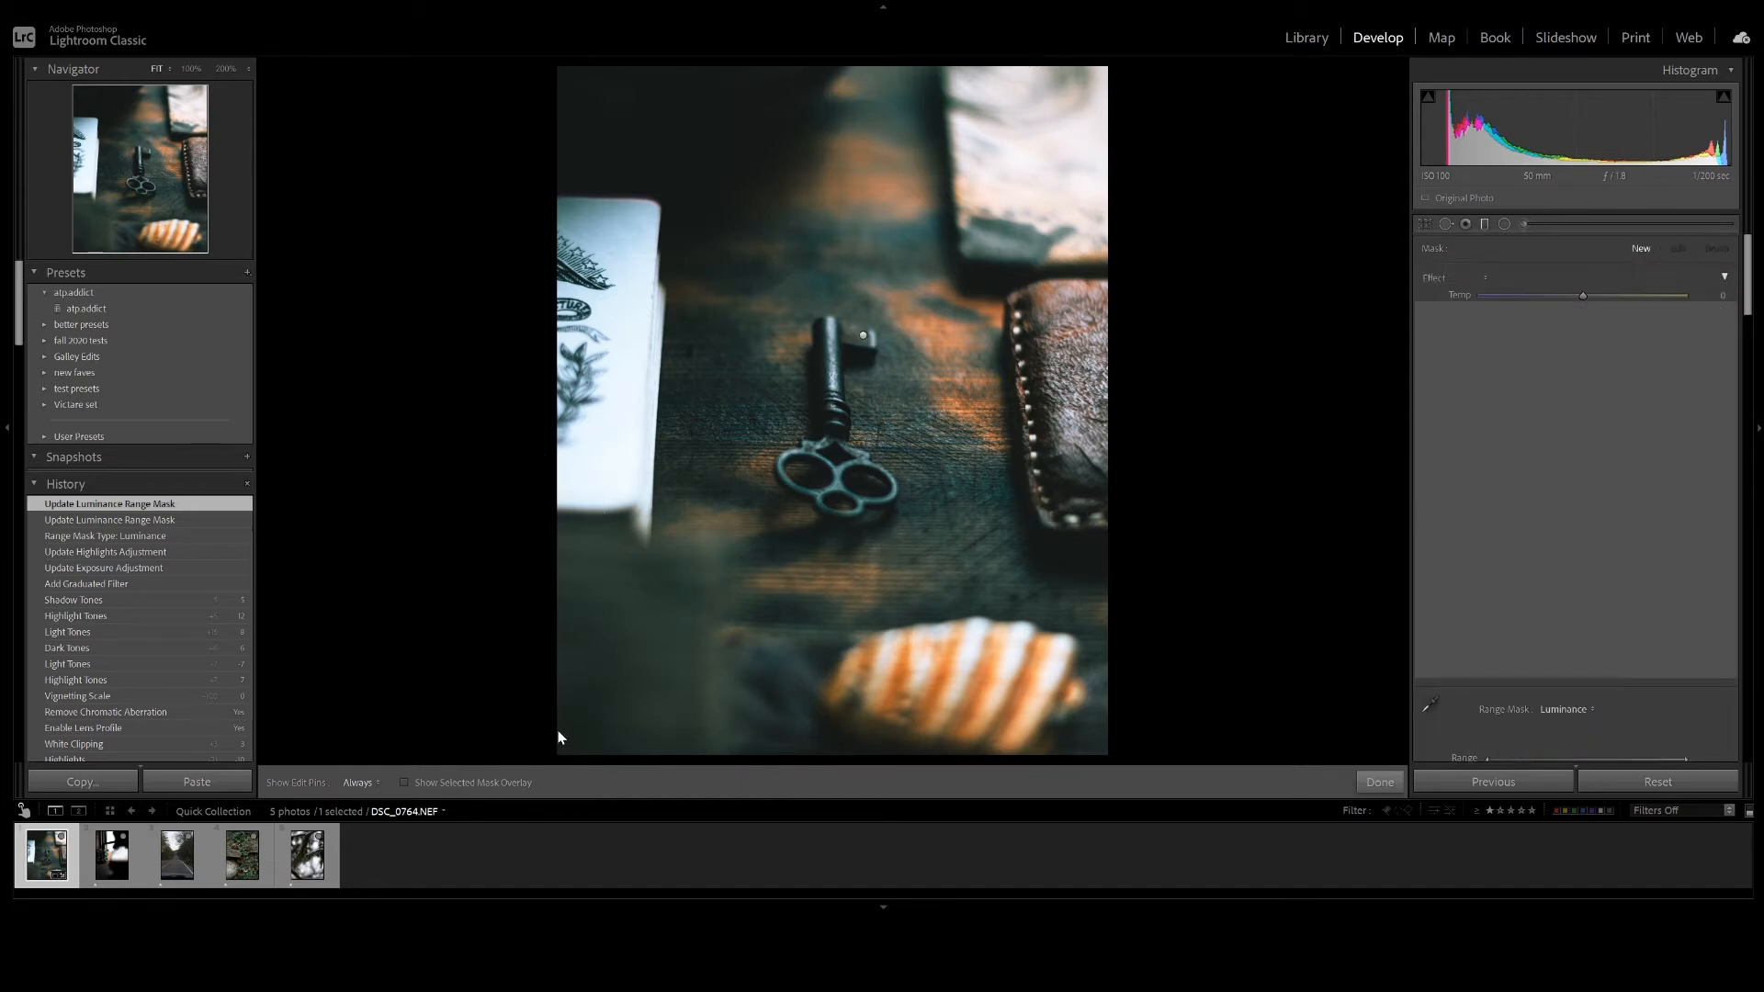
Add a graduated filter from the photo's lower-left corner with Exposure about -0.3, limited to darker tones by a Luminance range mask.
left_click_drag(630, 657, 999, 310)
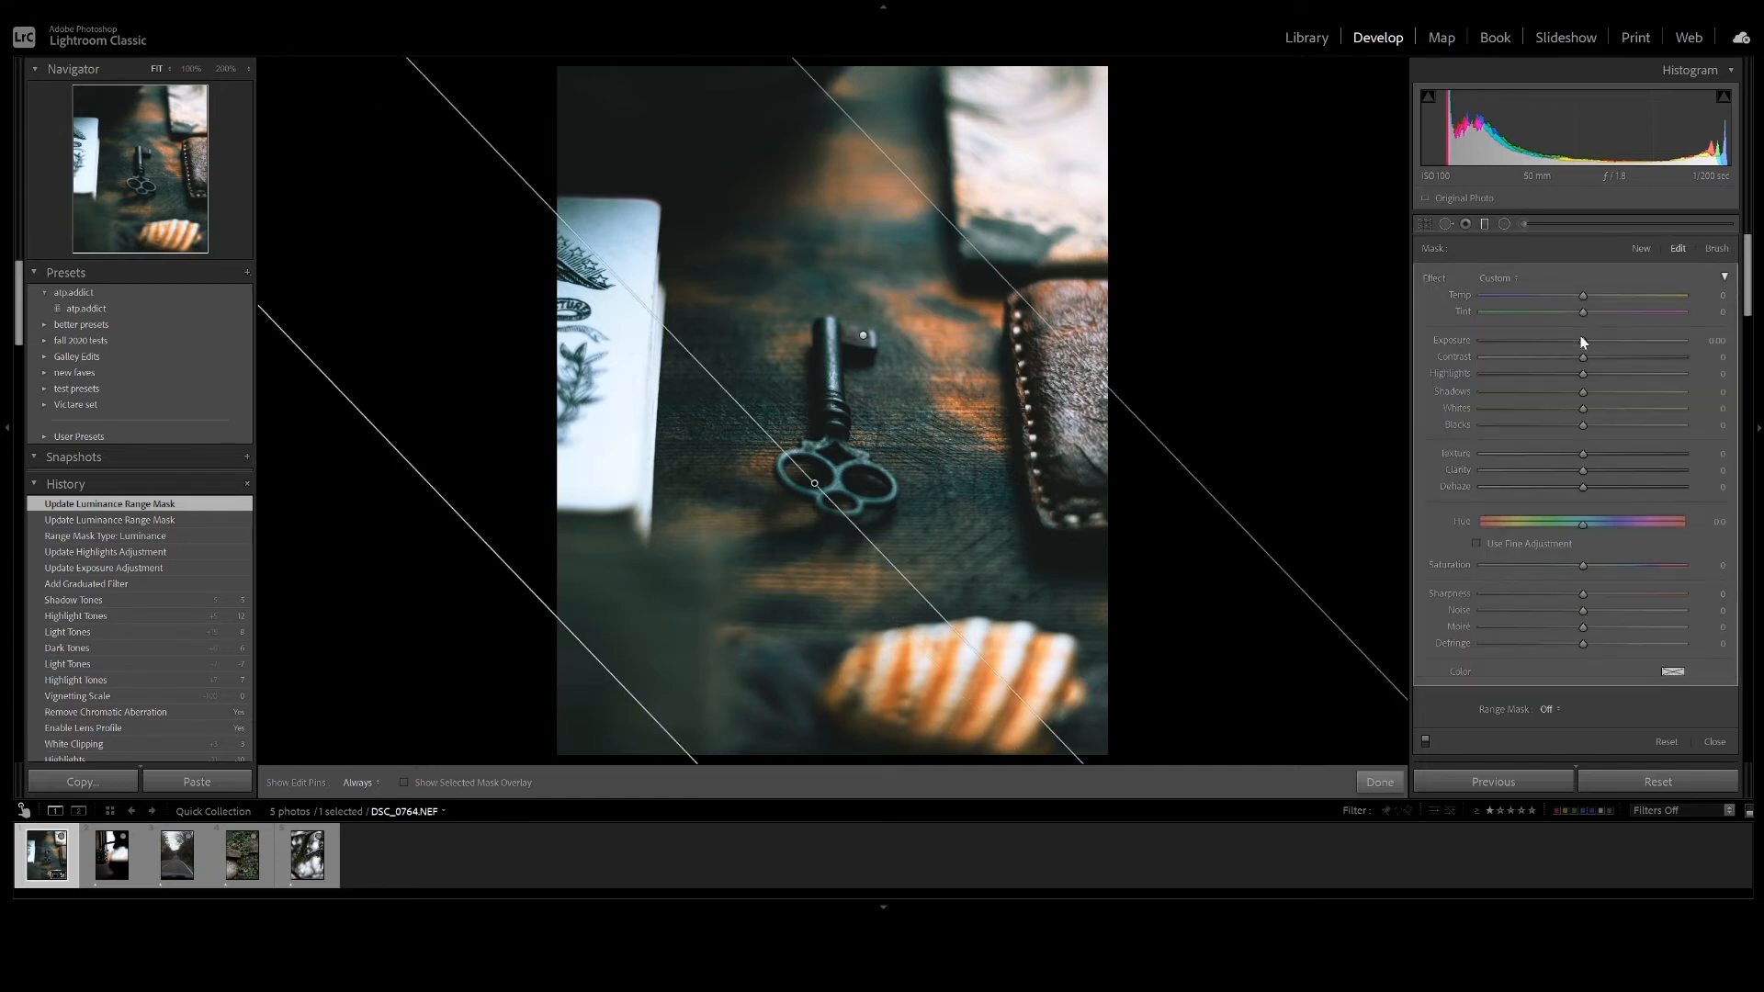
left_click_drag(1584, 340, 1576, 340)
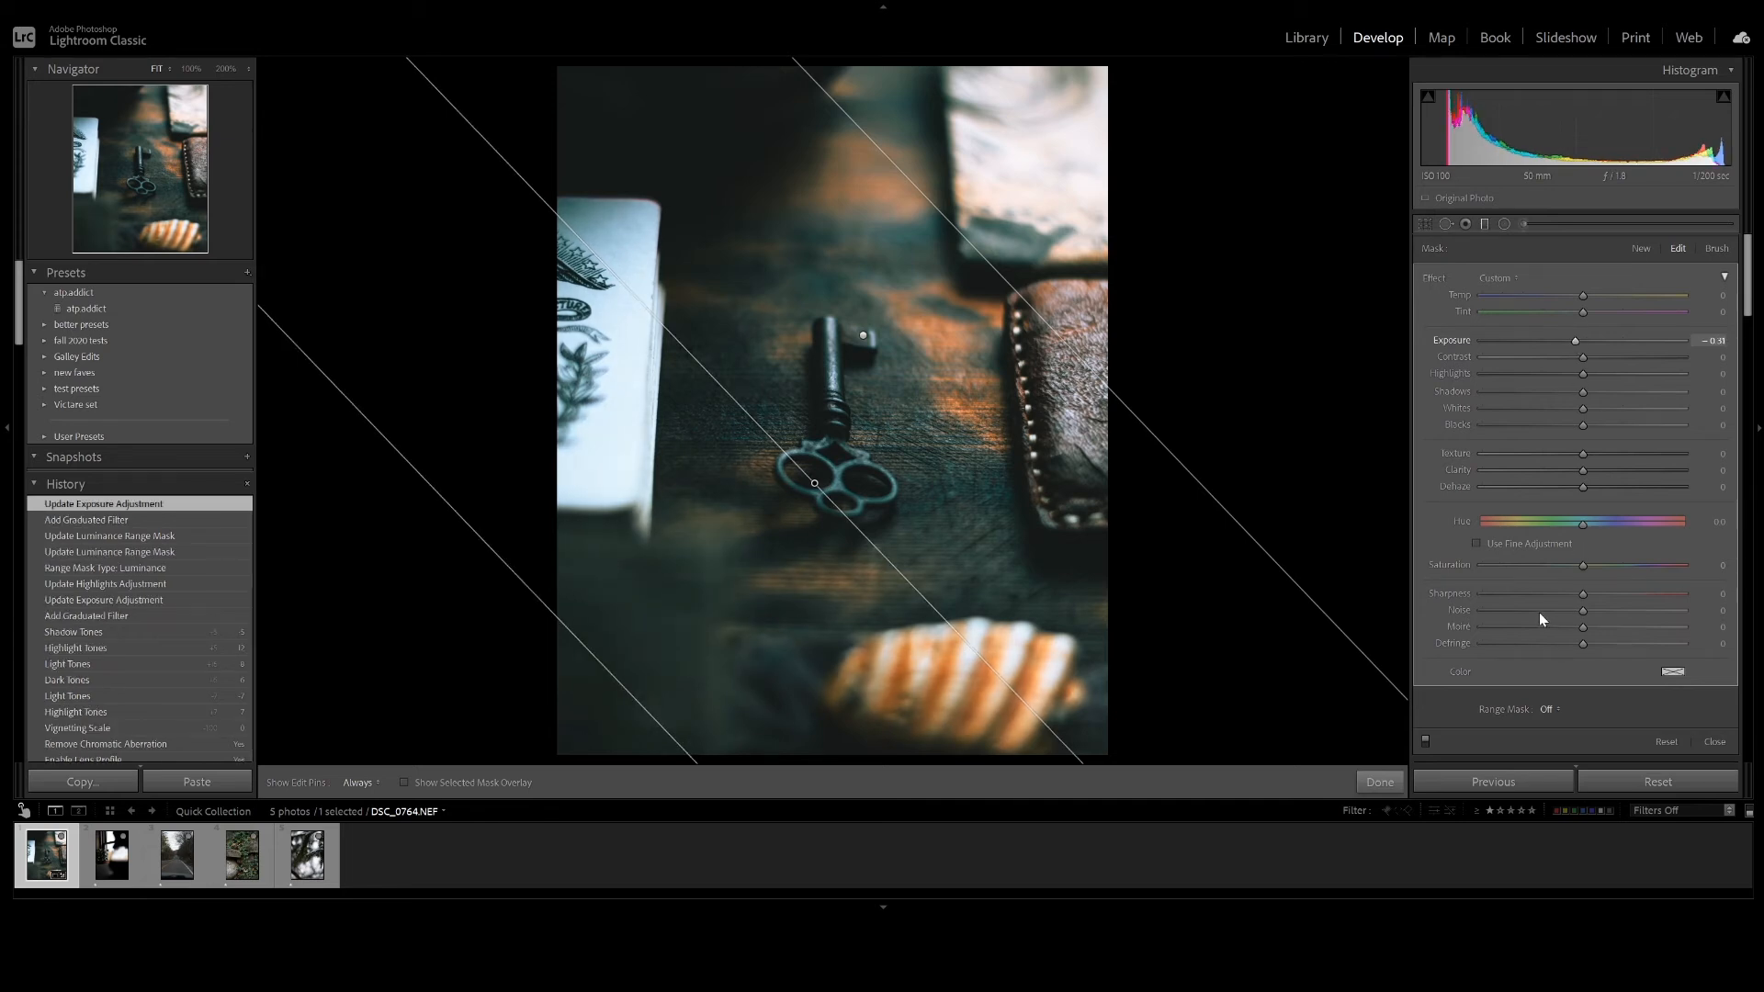
left_click(1549, 759)
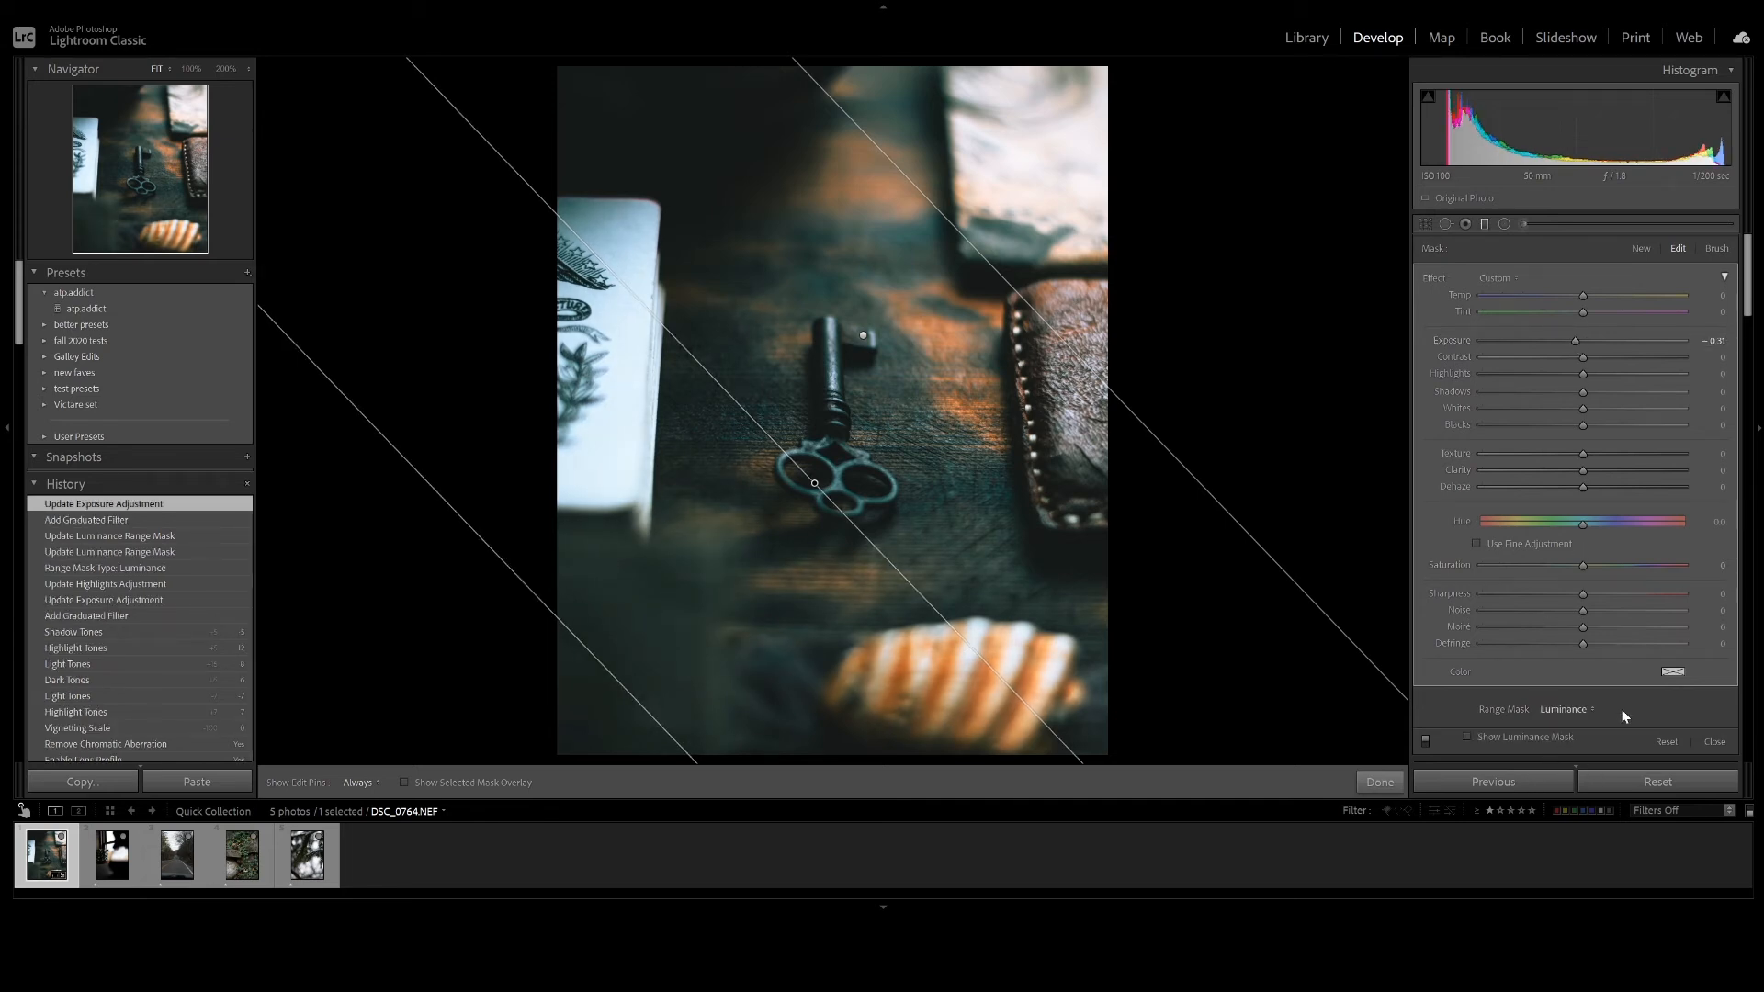
scroll(1603, 681, "down", 3)
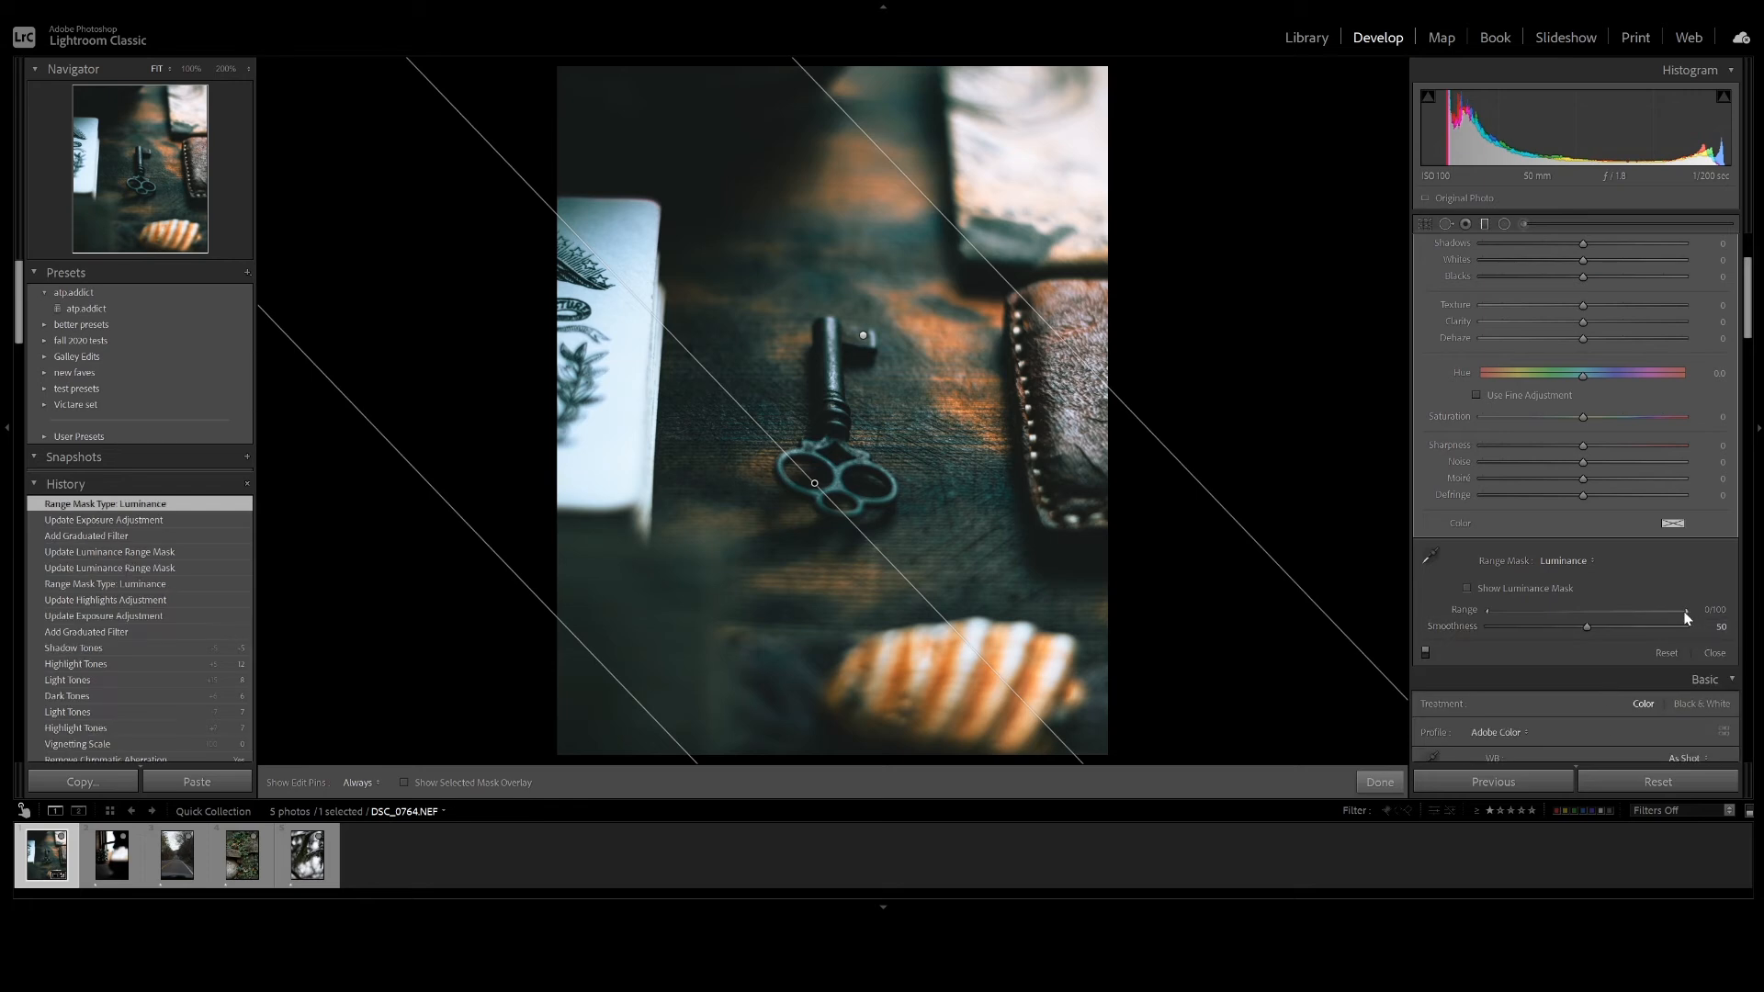
left_click_drag(1683, 610, 1608, 610)
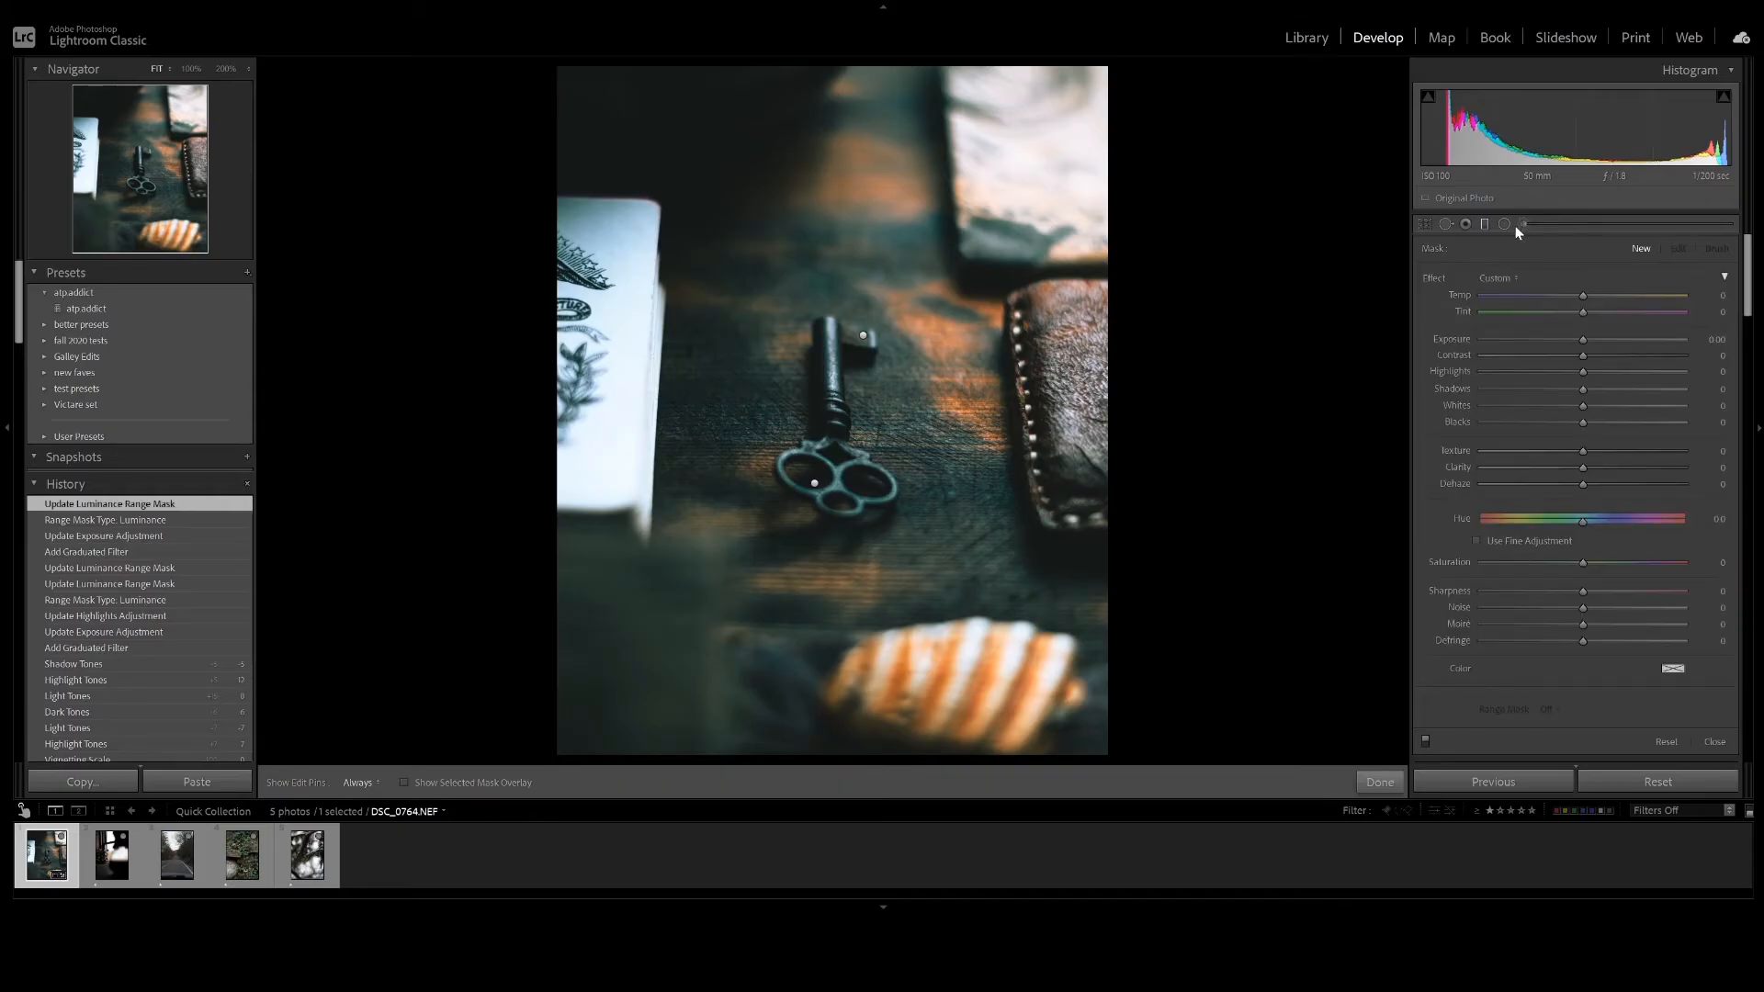
Paint an adjustment brush mask with Exposure -0.48 over the dark areas on the photo's left side, its upper-left corner and around the shell.
left_click(1523, 223)
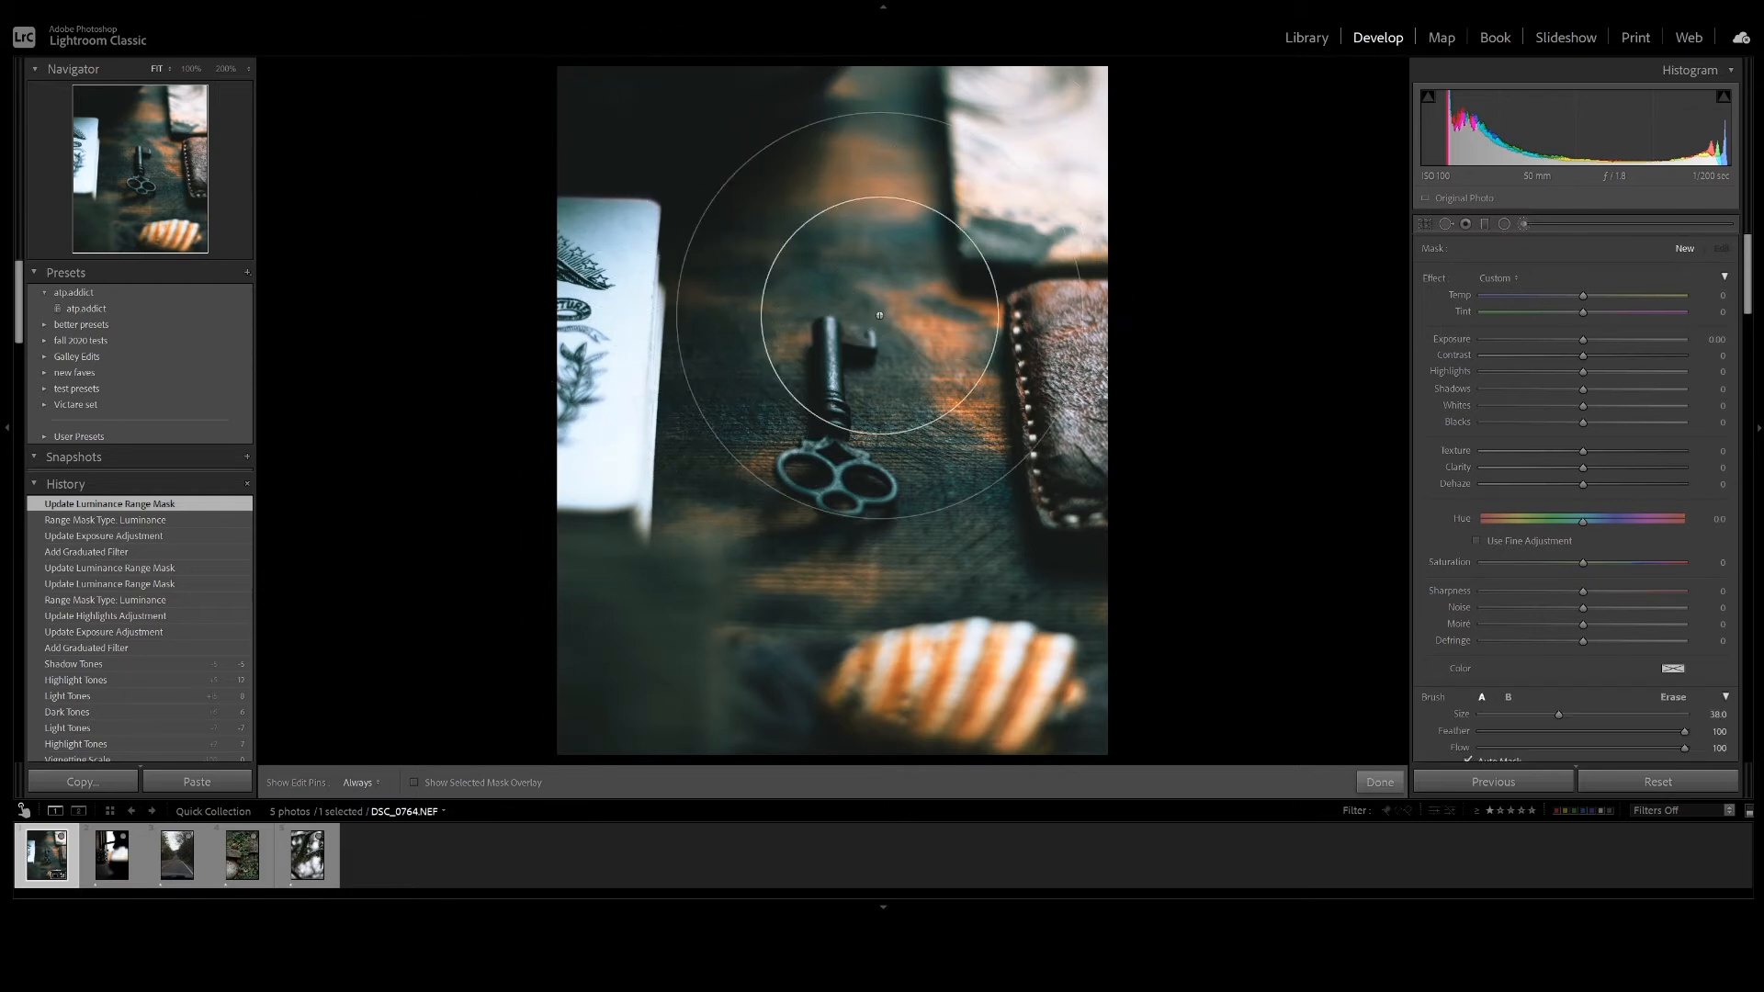
scroll(776, 450, "up", 1)
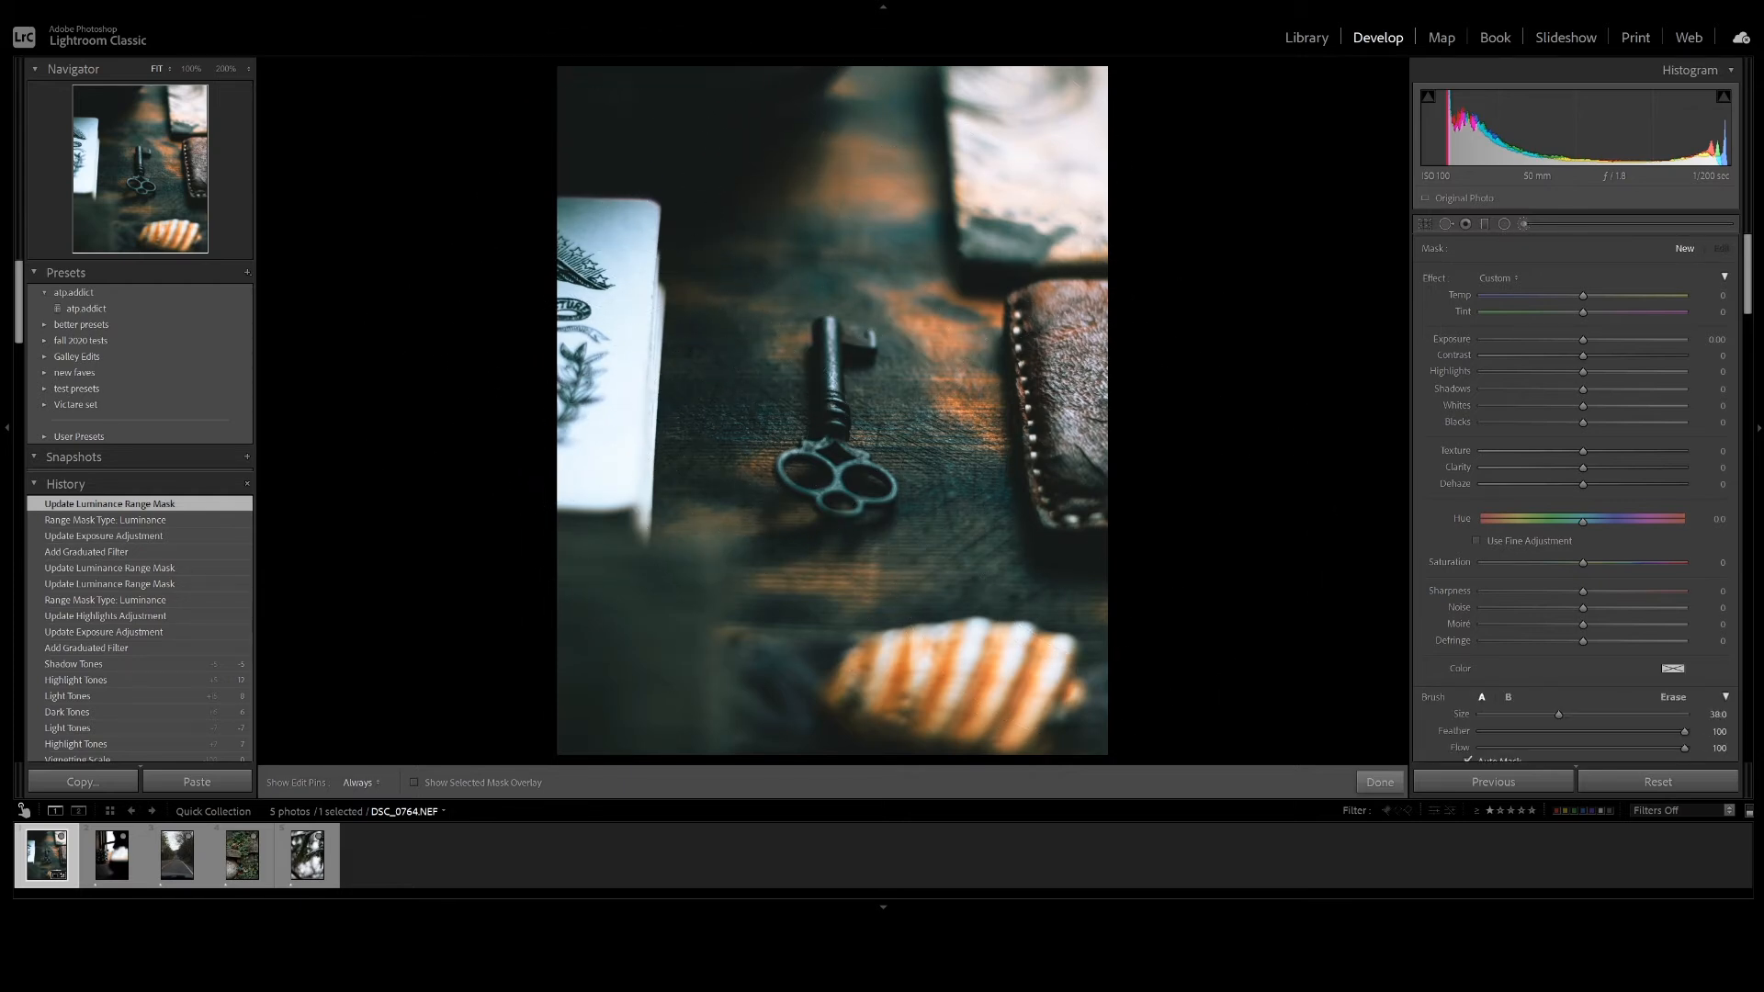
scroll(681, 701, "down", 6)
scroll(566, 594, "up", 1)
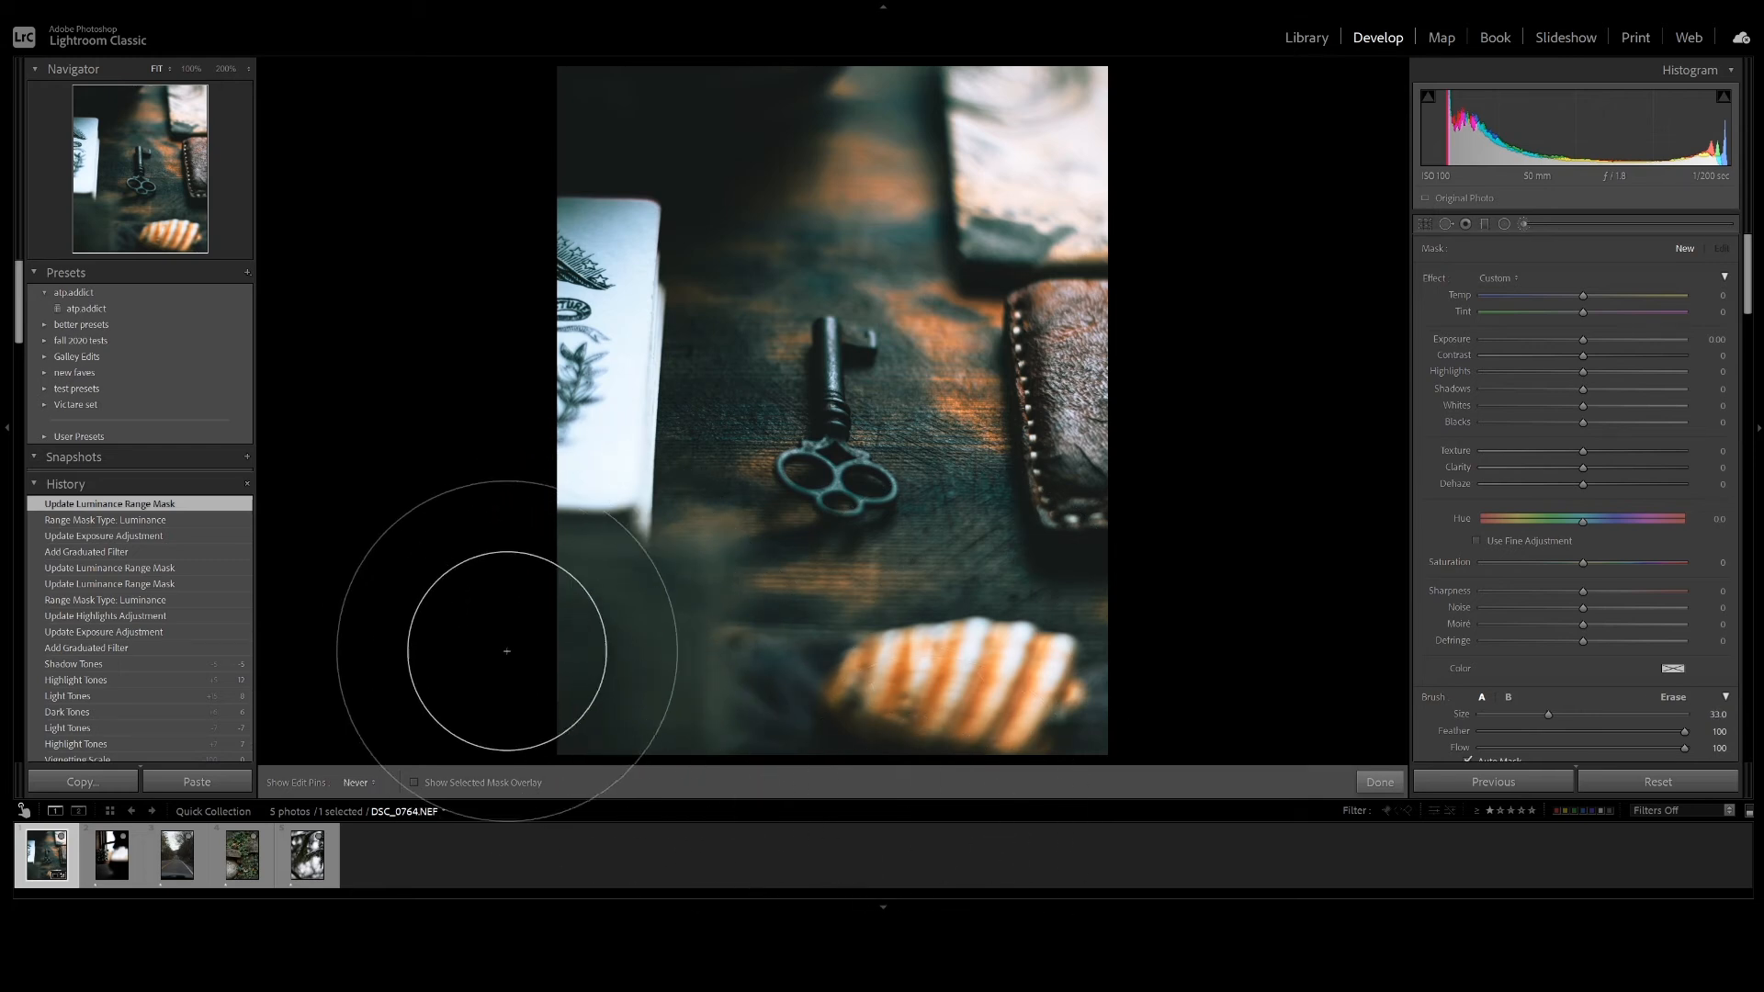
left_click(565, 590)
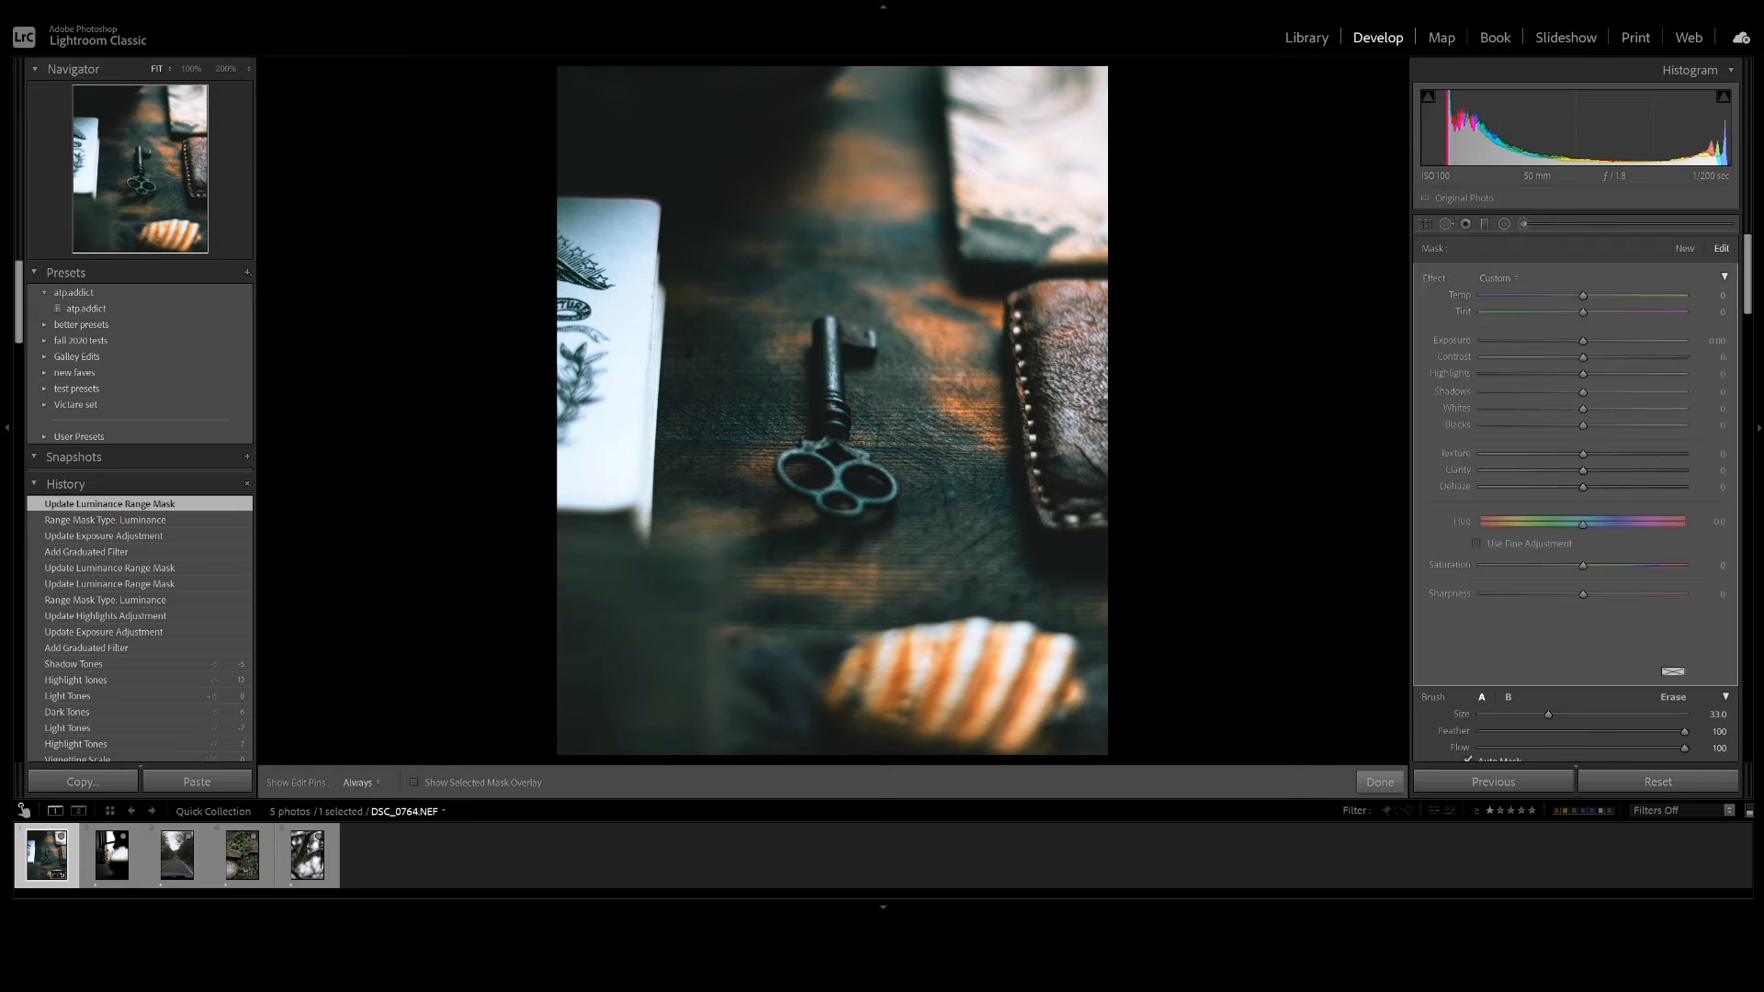
left_click_drag(1584, 342, 1570, 341)
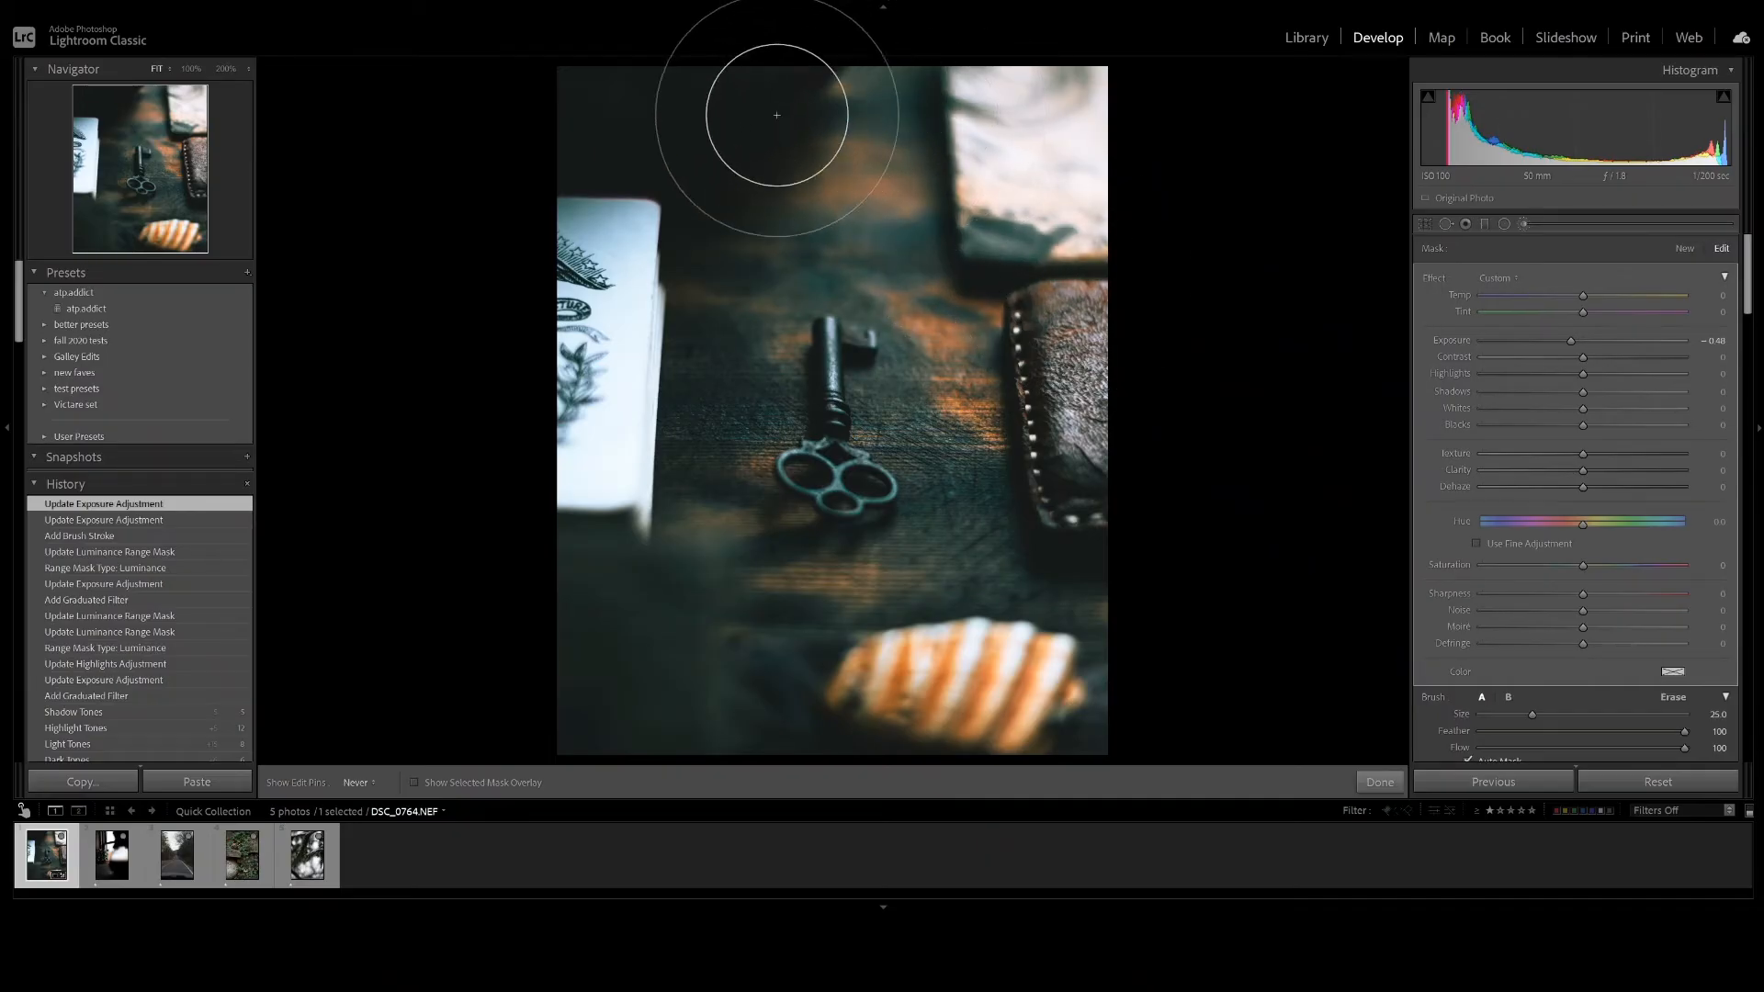
mouse_move(567, 147)
left_mouse_down()
mouse_move(674, 86)
mouse_move(613, 153)
mouse_move(701, 386)
left_mouse_up()
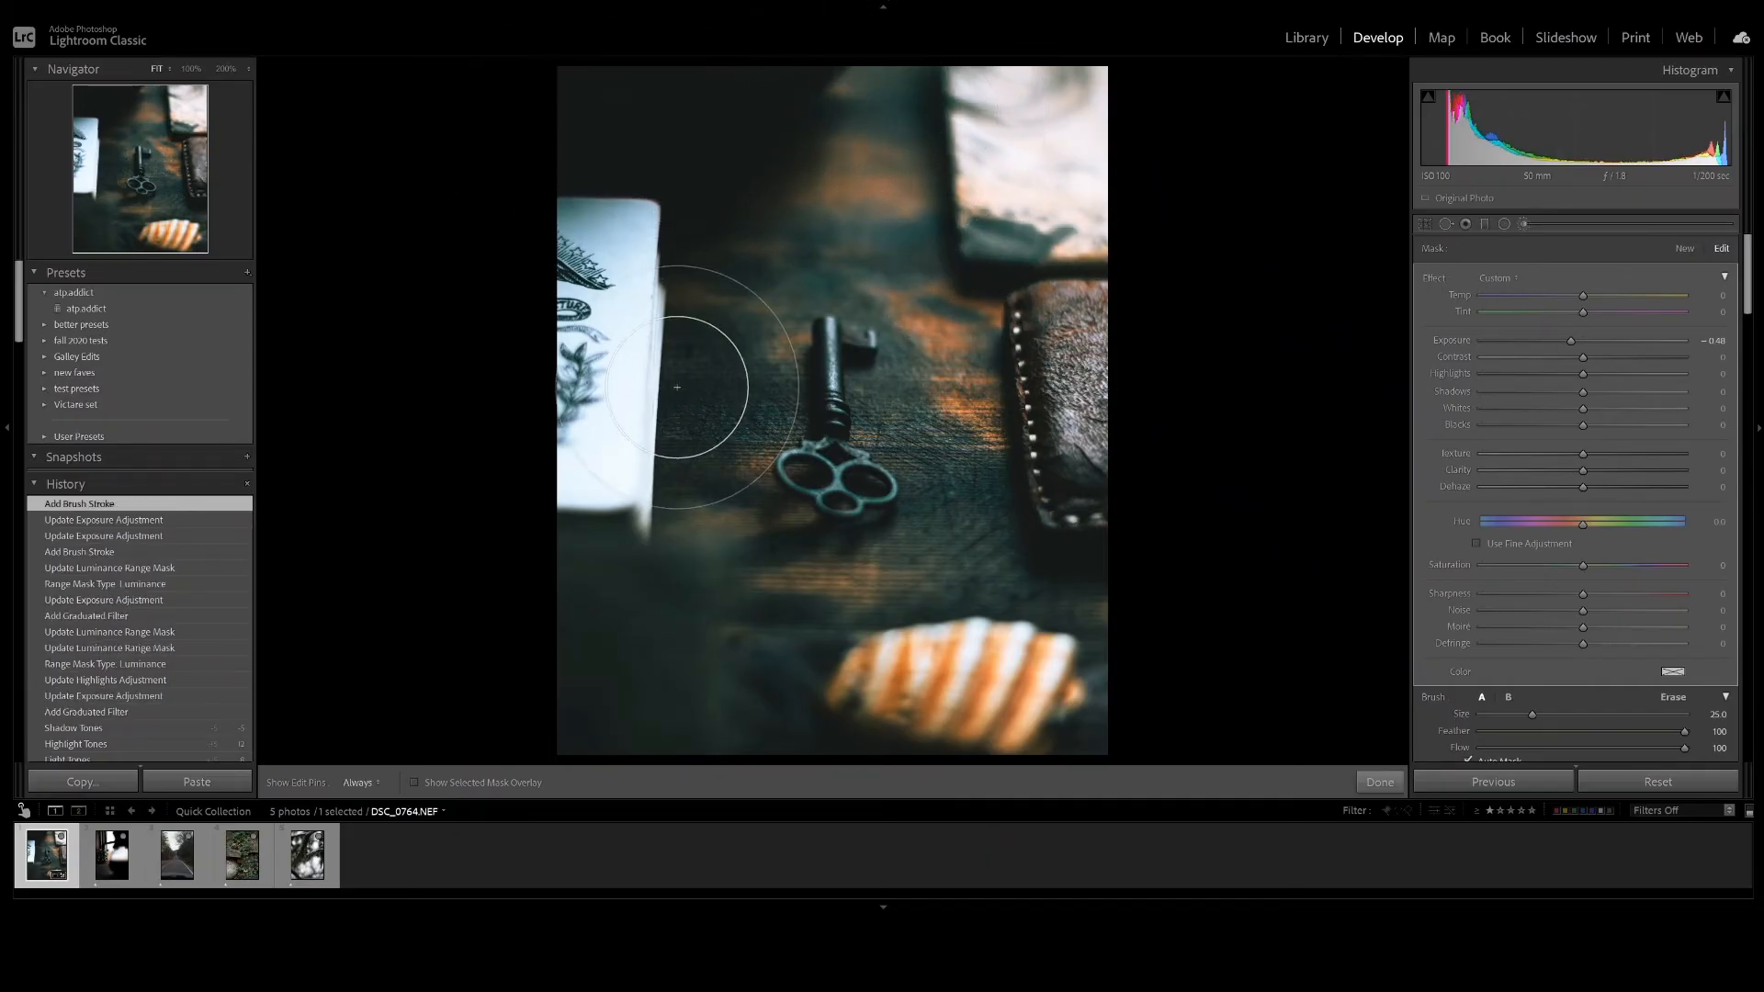
key("h")
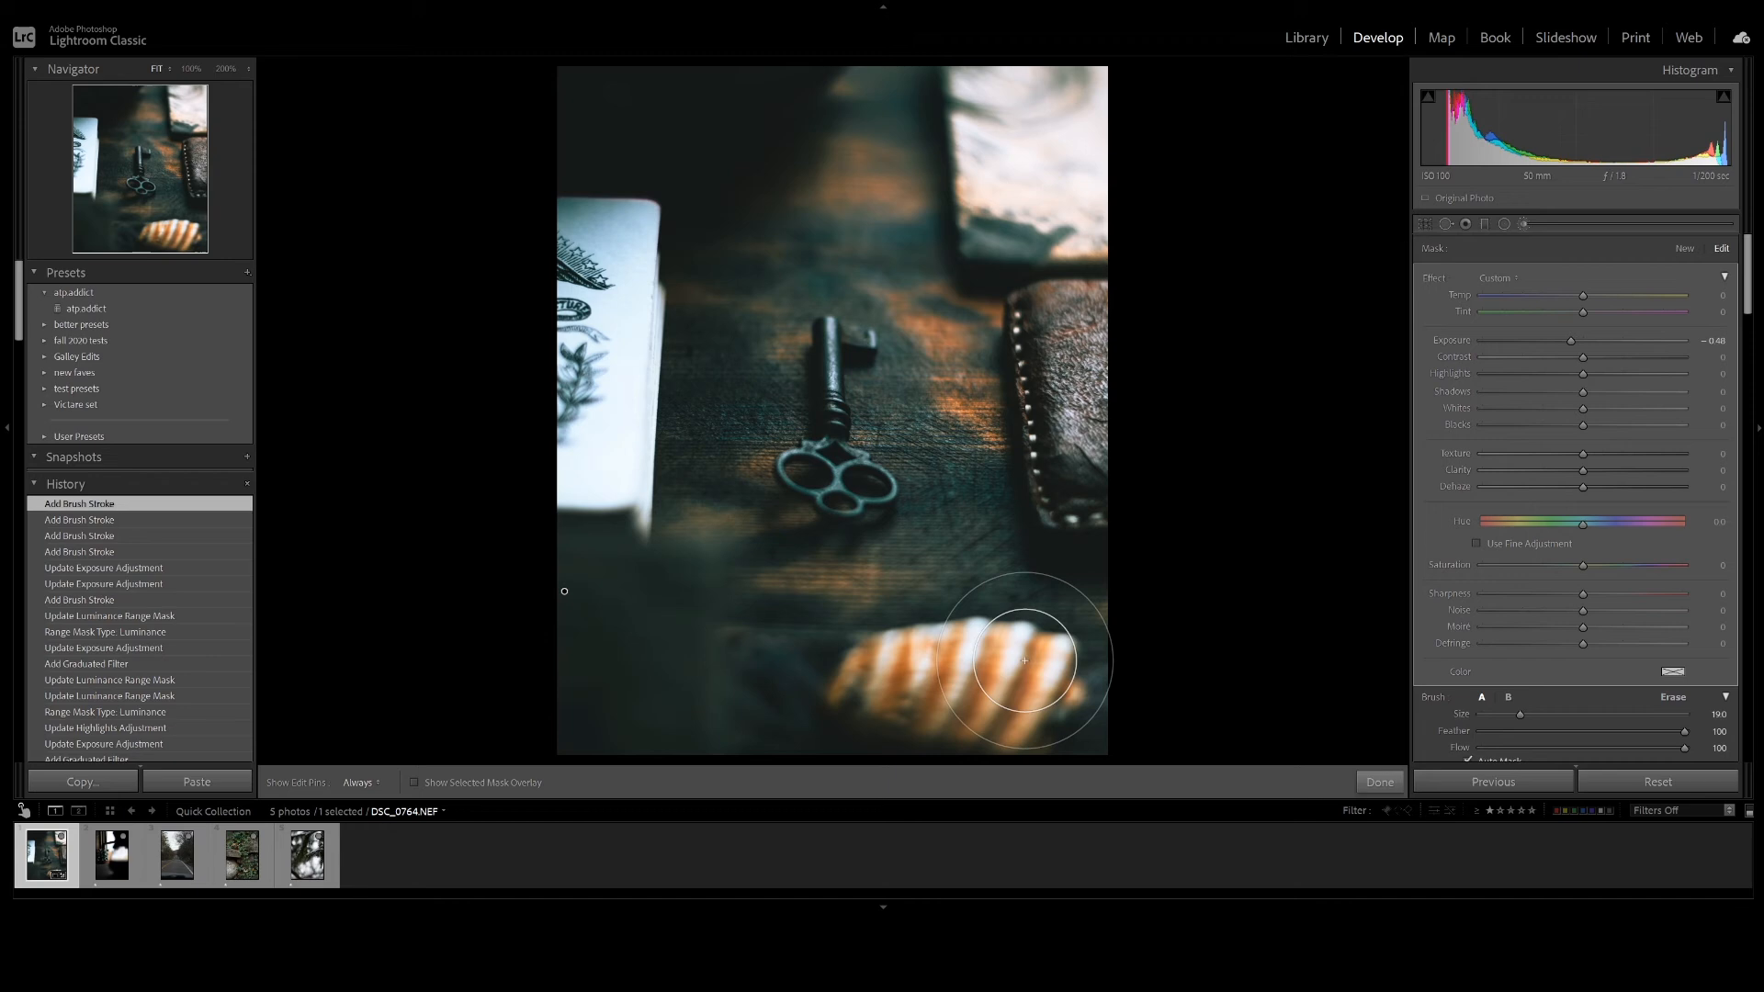
left_click(1025, 660)
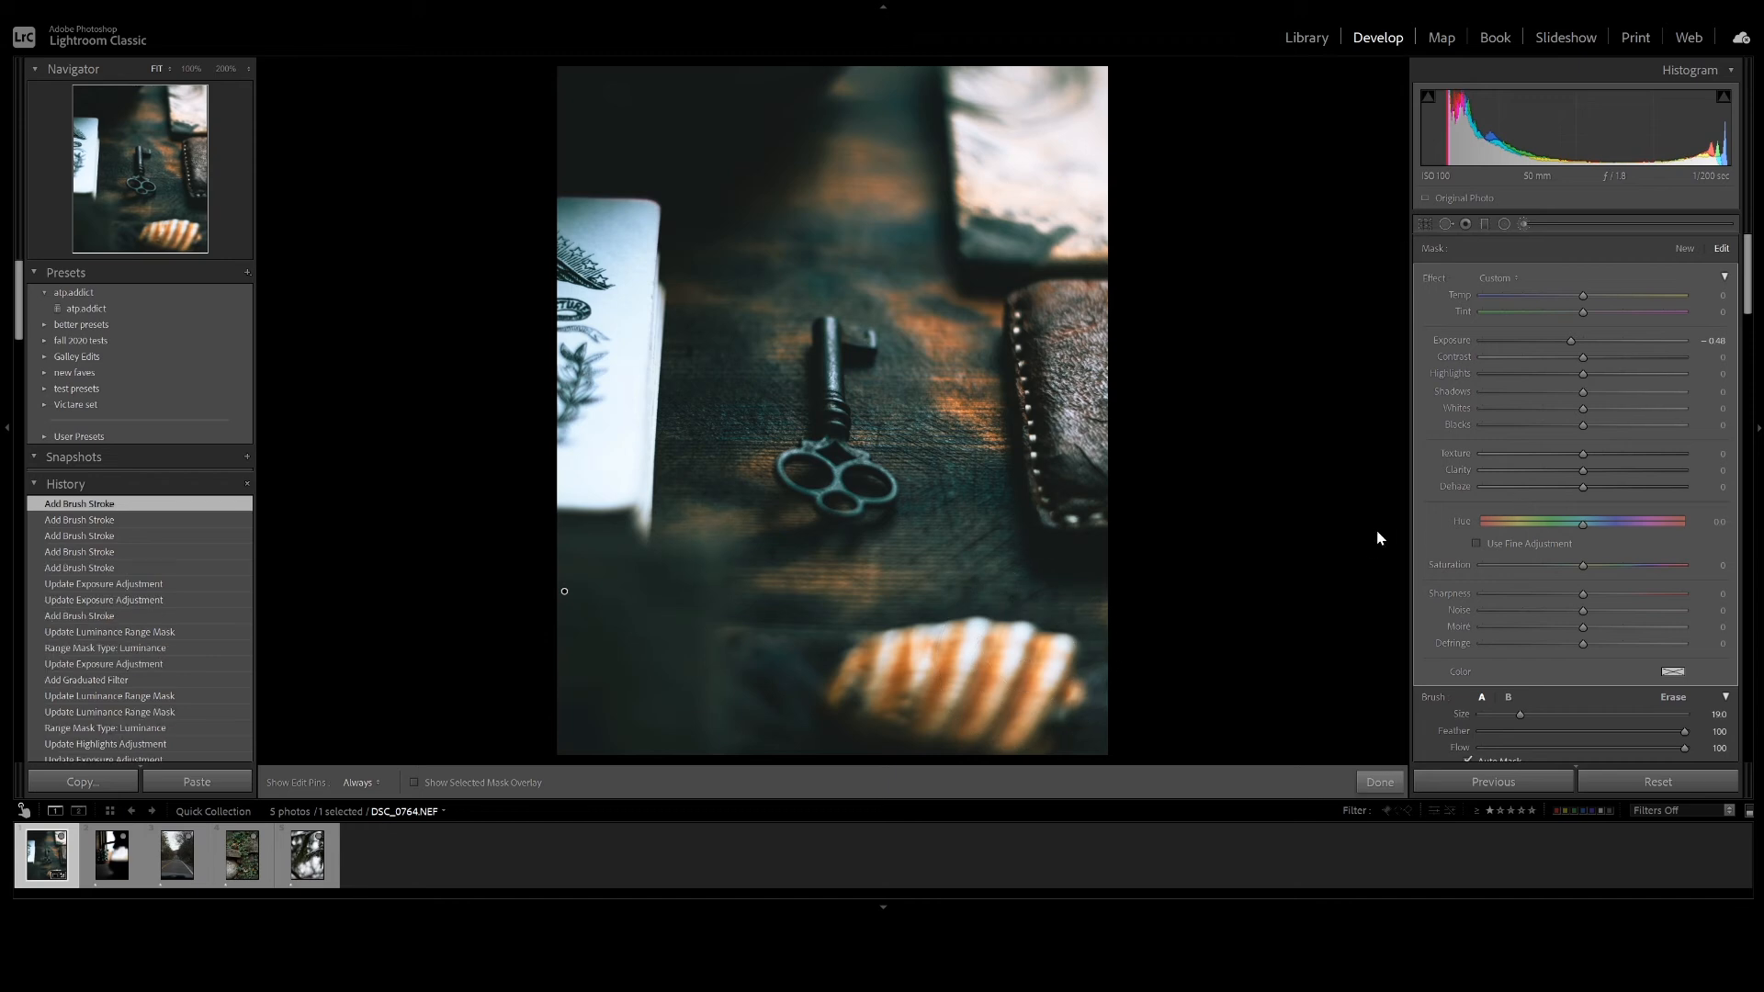
Restrict the darkening brush mask with a Luminance range mask and narrow its range.
scroll(1589, 644, "down", 5)
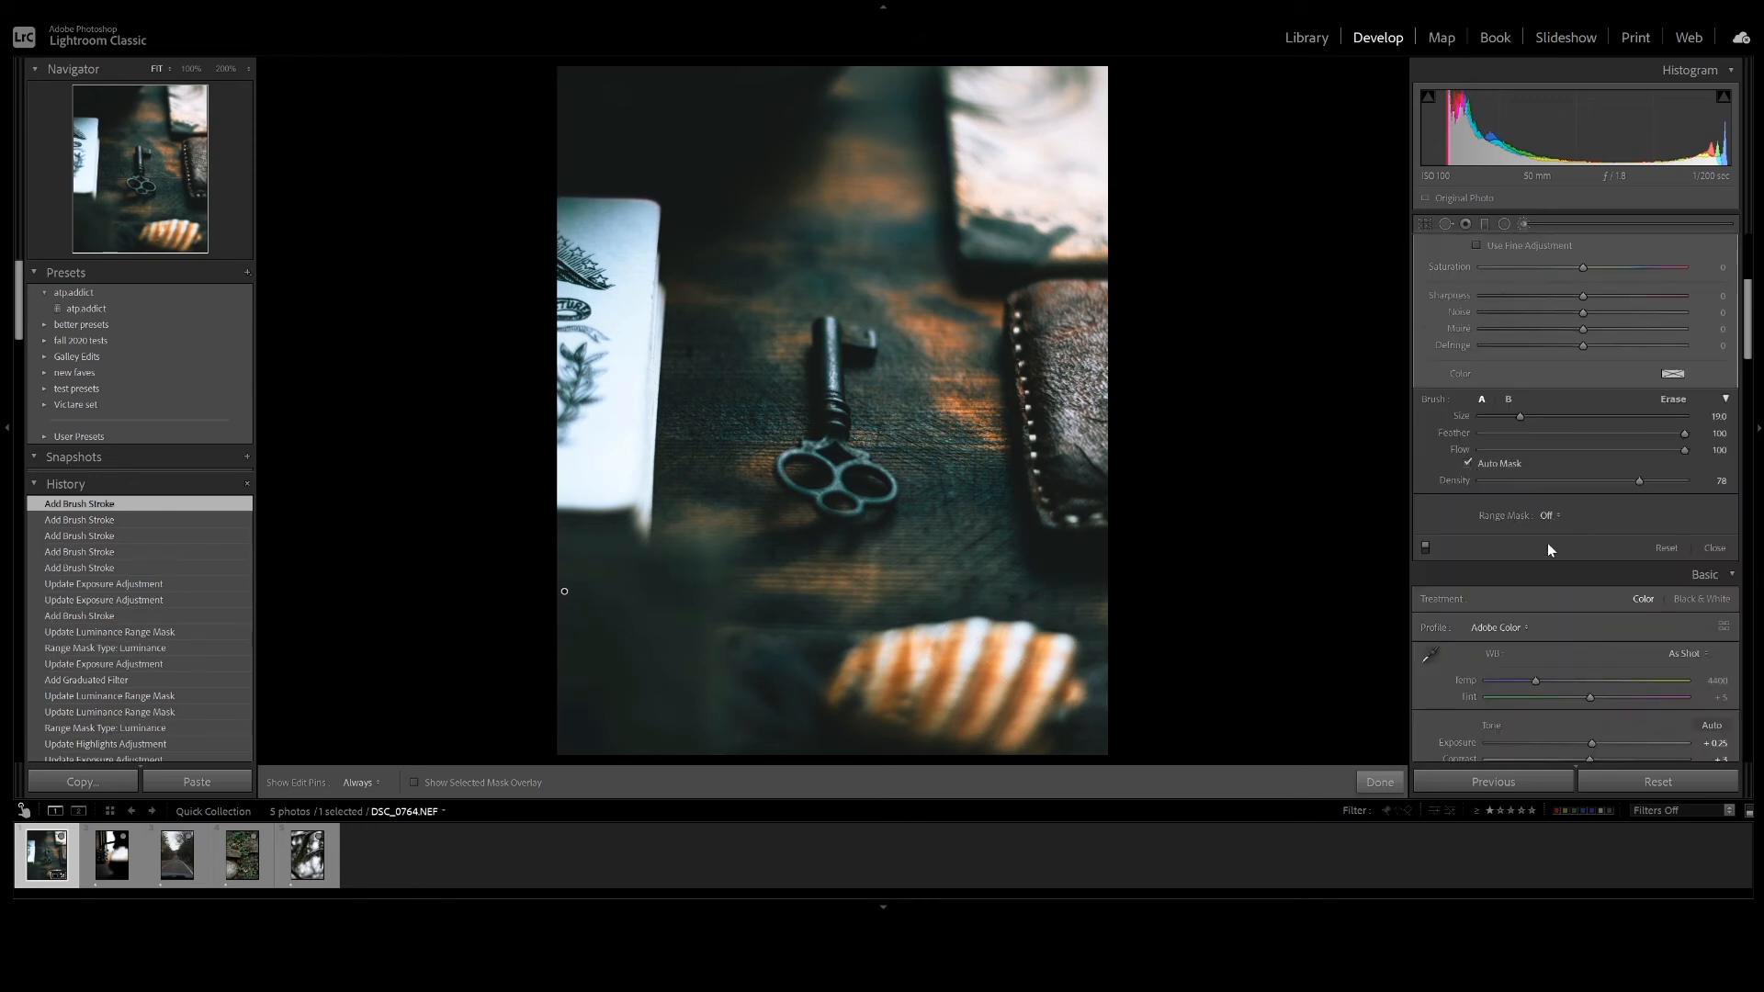
left_click(1549, 515)
left_click(1602, 542)
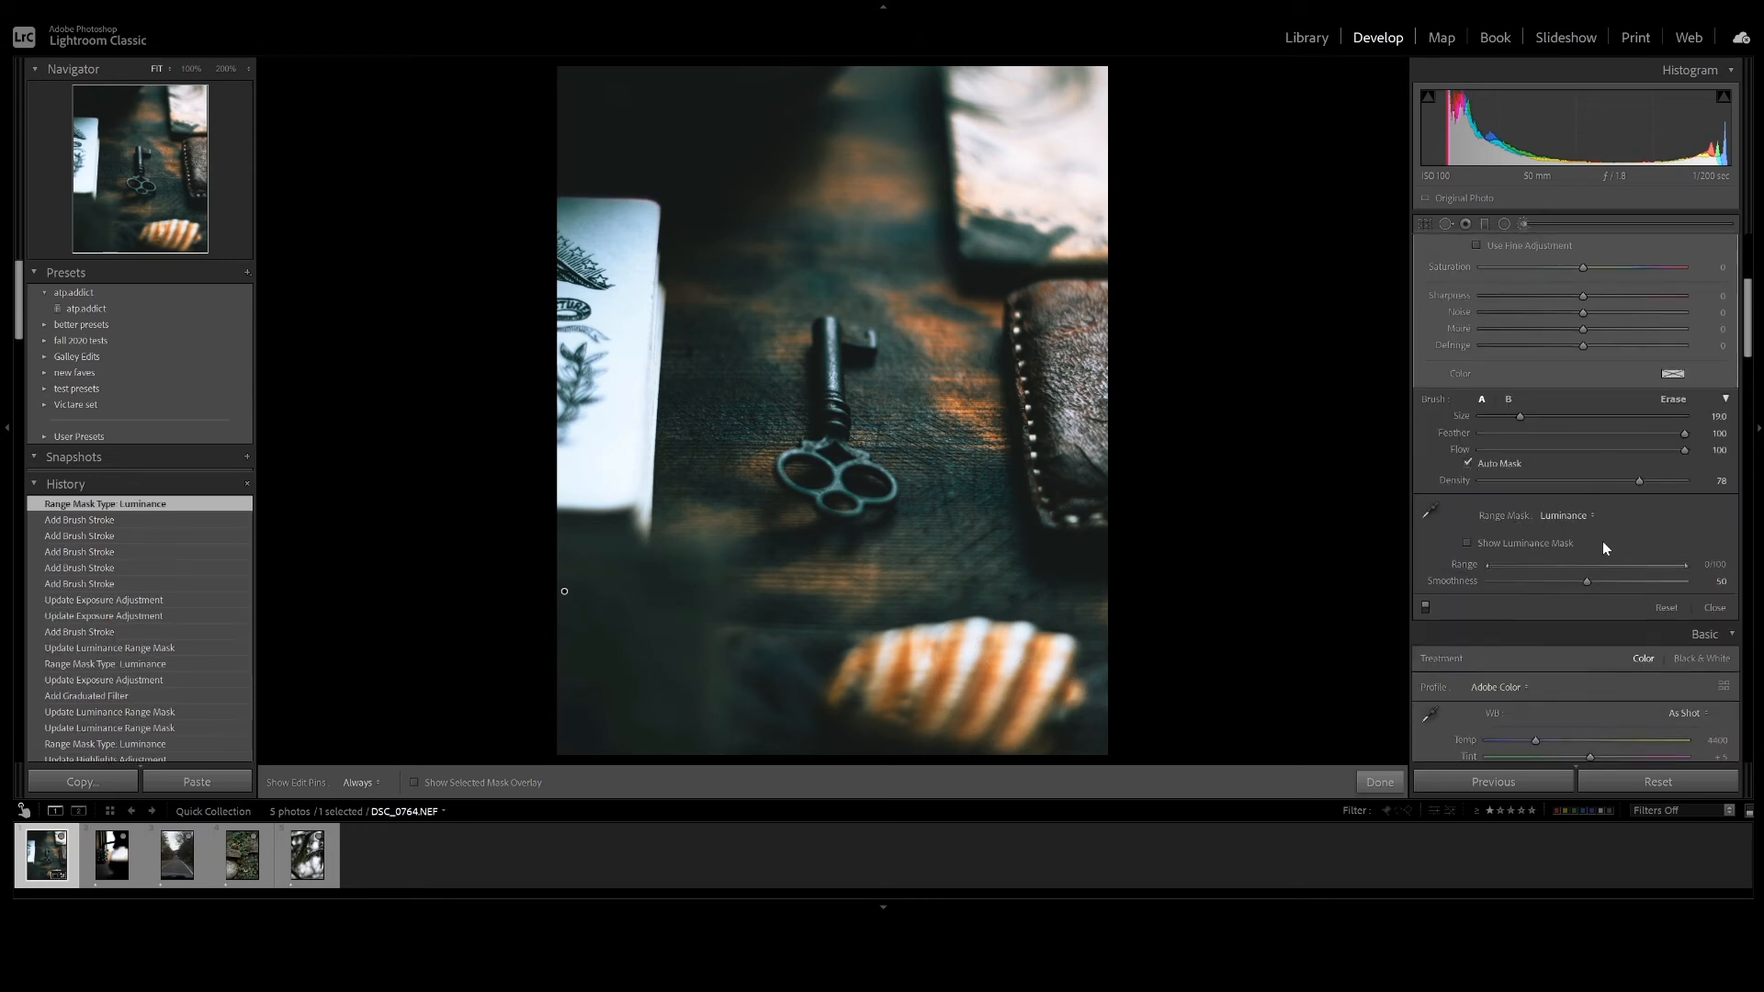
mouse_move(1637, 564)
left_mouse_down()
mouse_move(1606, 563)
mouse_move(1650, 566)
left_mouse_up()
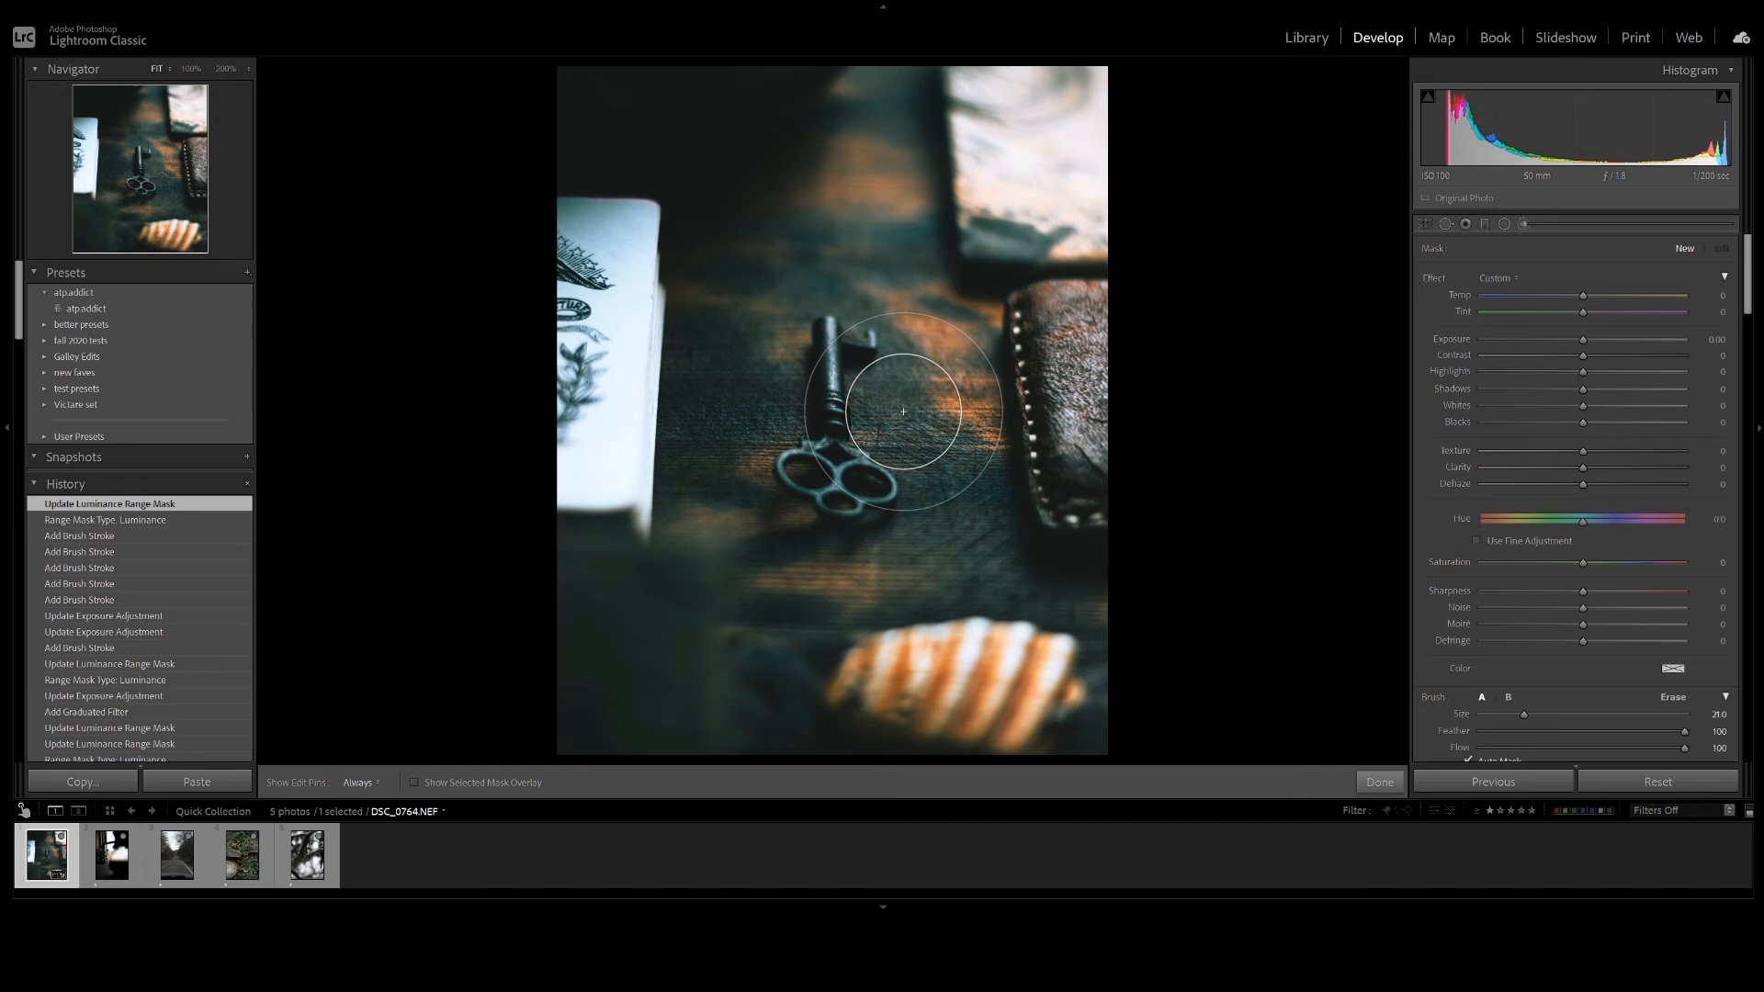
Paint a new size 21 brush mask over the key, shell, leather and upper paper with Exposure 0.33.
mouse_move(903, 411)
left_mouse_down()
mouse_move(846, 485)
mouse_move(827, 474)
mouse_move(823, 338)
mouse_move(845, 371)
mouse_move(815, 492)
left_mouse_up()
mouse_move(938, 634)
left_mouse_down()
mouse_move(1060, 695)
mouse_move(945, 726)
left_mouse_up()
left_click_drag(1064, 477, 1075, 493)
mouse_move(1042, 359)
left_mouse_down()
mouse_move(1091, 404)
mouse_move(1049, 354)
left_mouse_up()
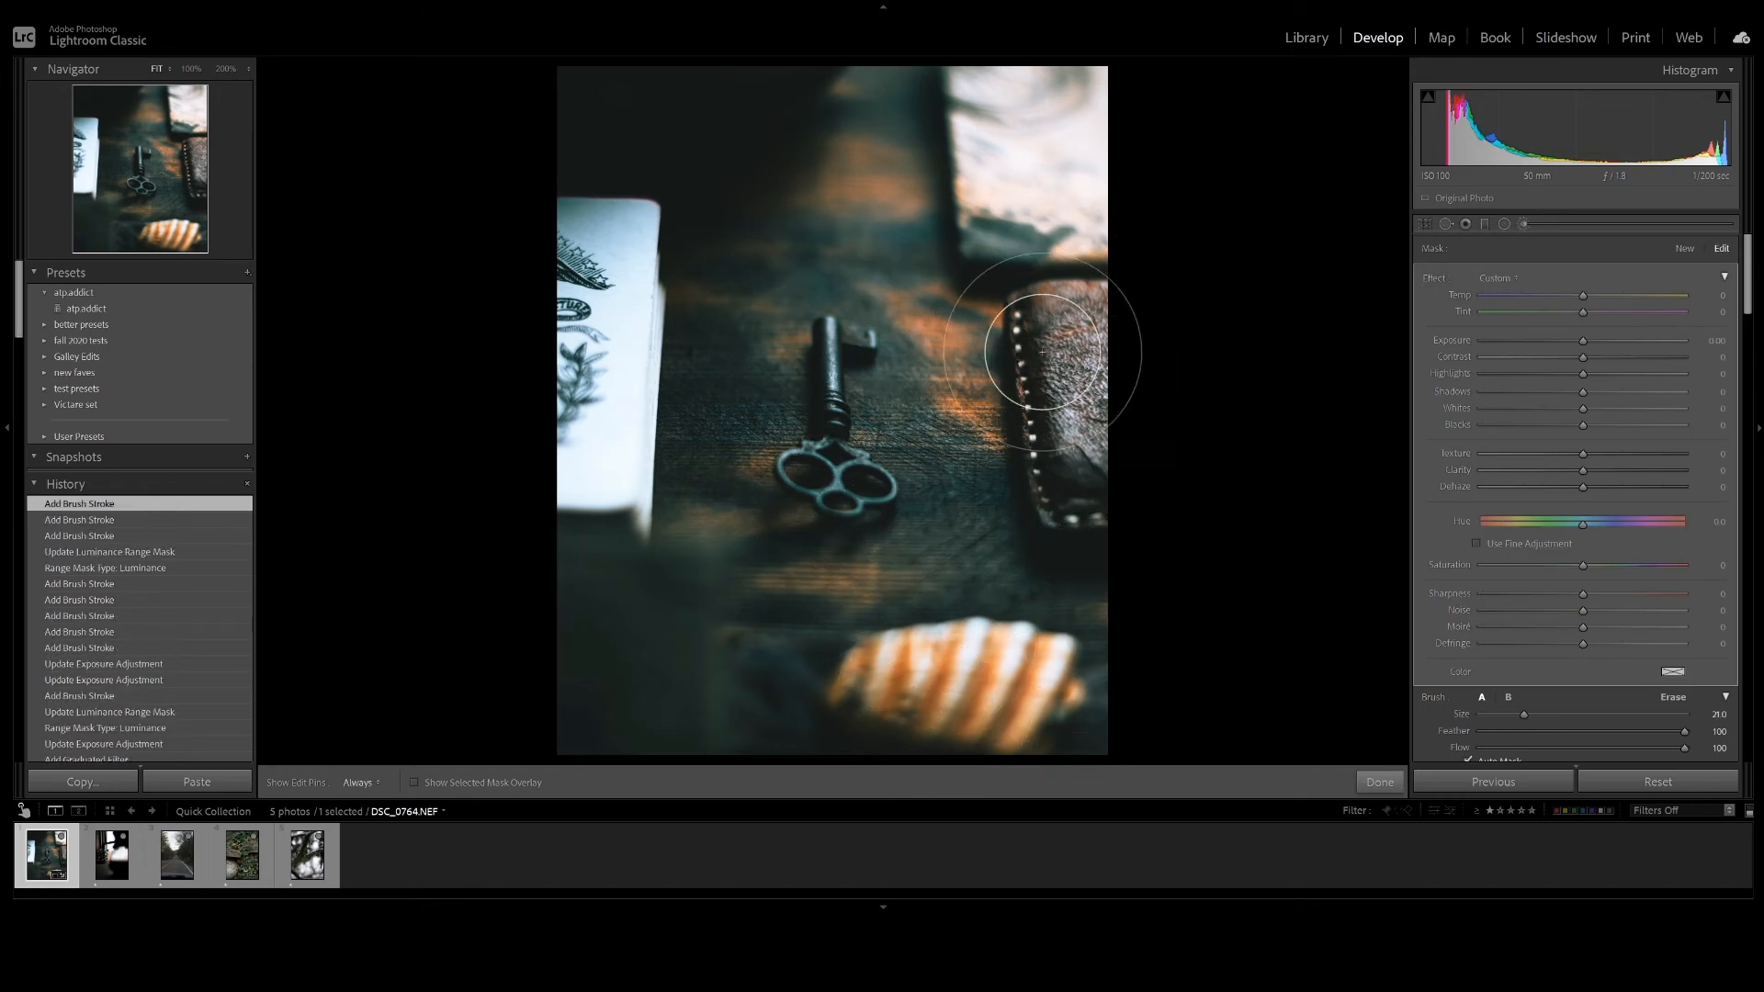
mouse_move(977, 99)
left_mouse_down()
mouse_move(994, 168)
mouse_move(1116, 95)
mouse_move(1023, 181)
mouse_move(1144, 186)
mouse_move(902, 106)
mouse_move(920, 168)
mouse_move(878, 197)
mouse_move(918, 67)
left_mouse_up()
left_click(1586, 340)
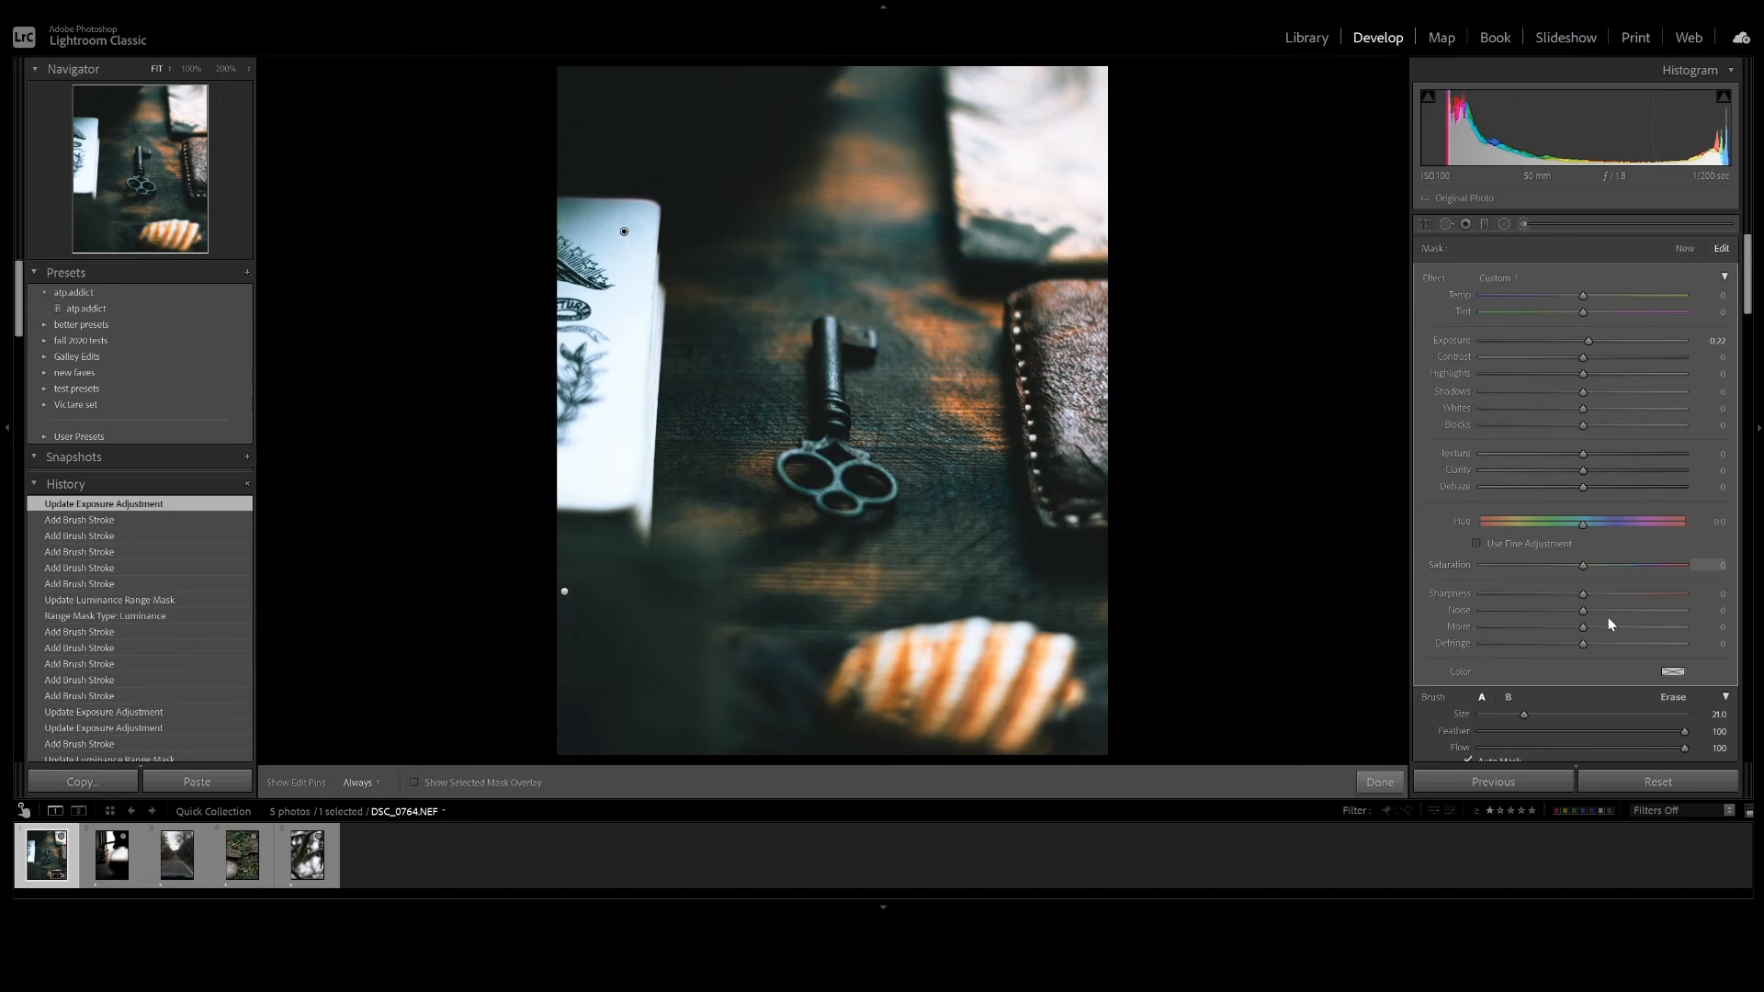
Limit the brightening brush mask to lighter tones with a Luminance range mask set to 54/99.
scroll(1584, 643, "down", 2)
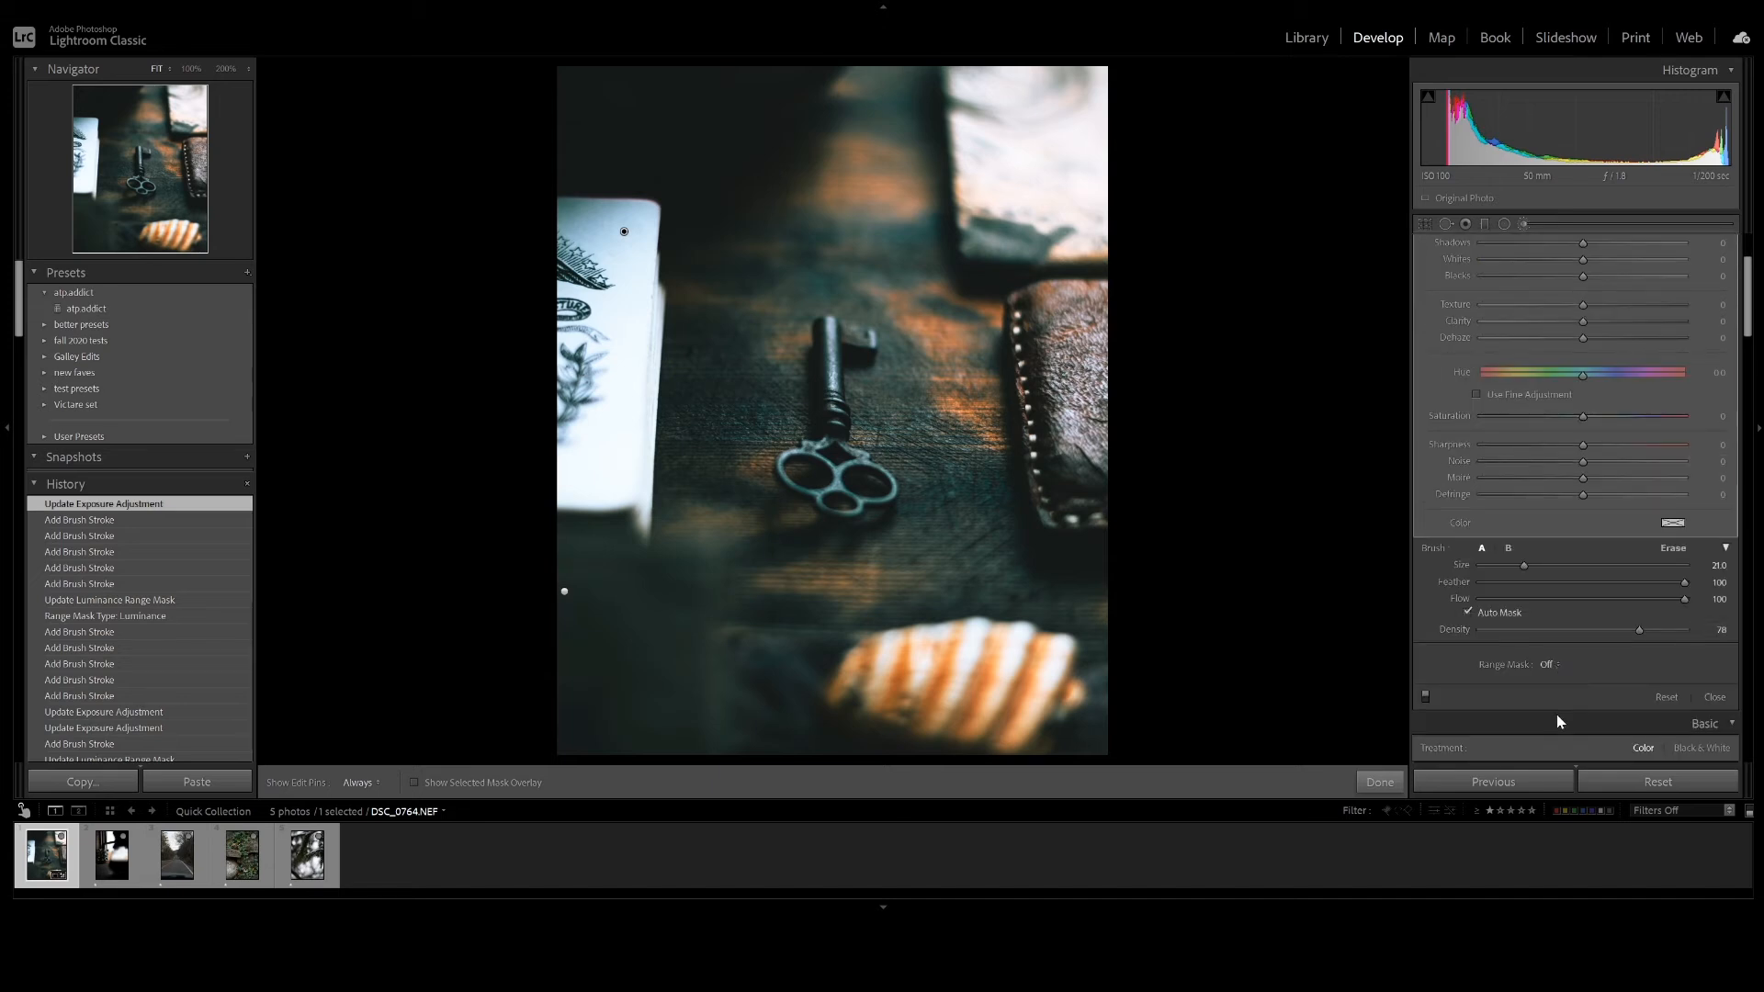
left_click(1567, 664)
left_click(1580, 683)
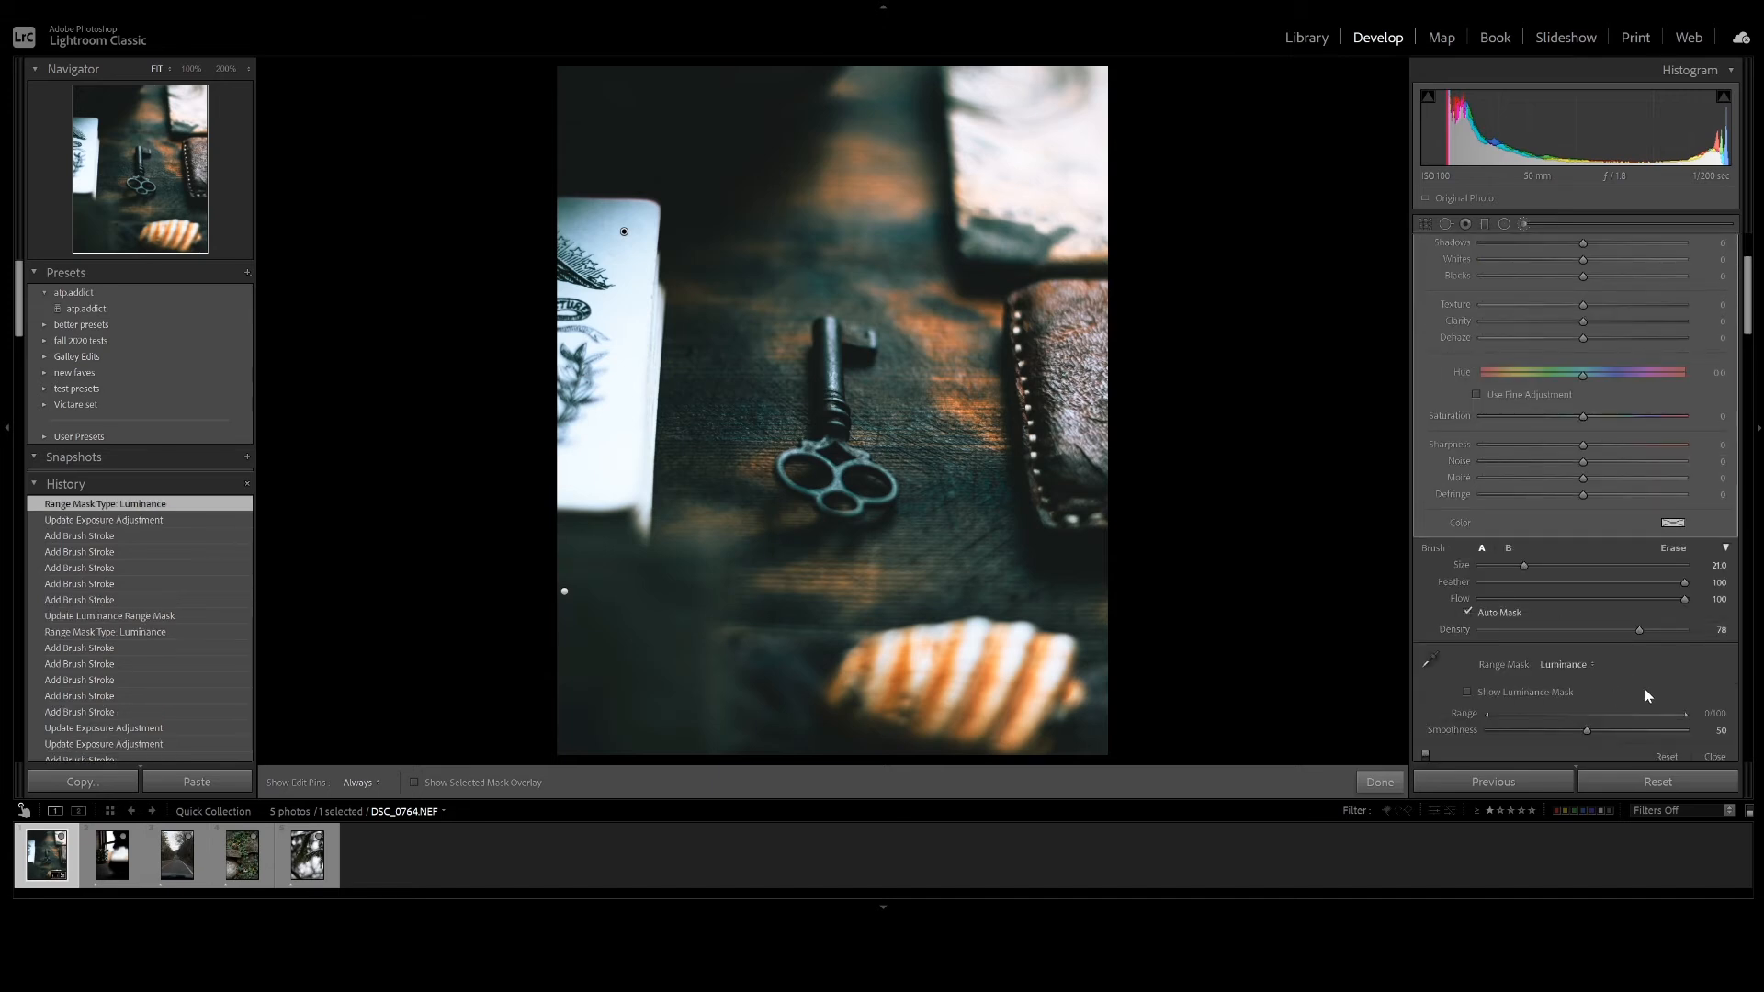
left_click_drag(1662, 715, 1630, 713)
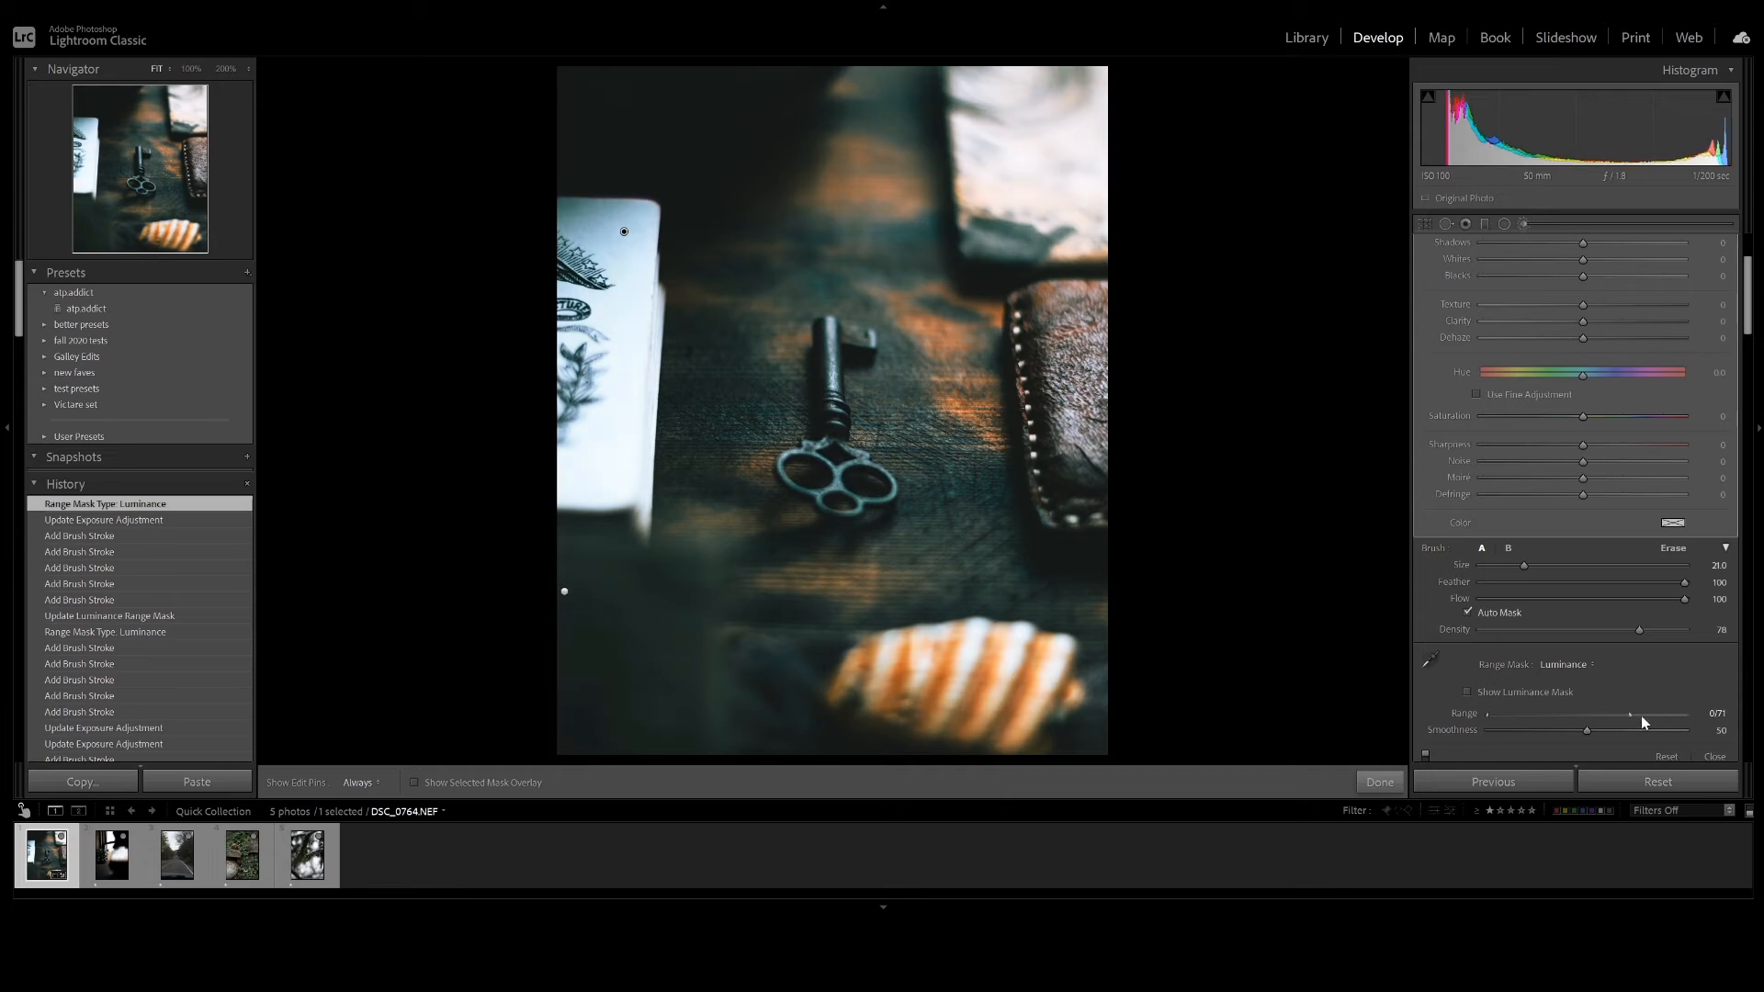
left_click_drag(1488, 714, 1594, 714)
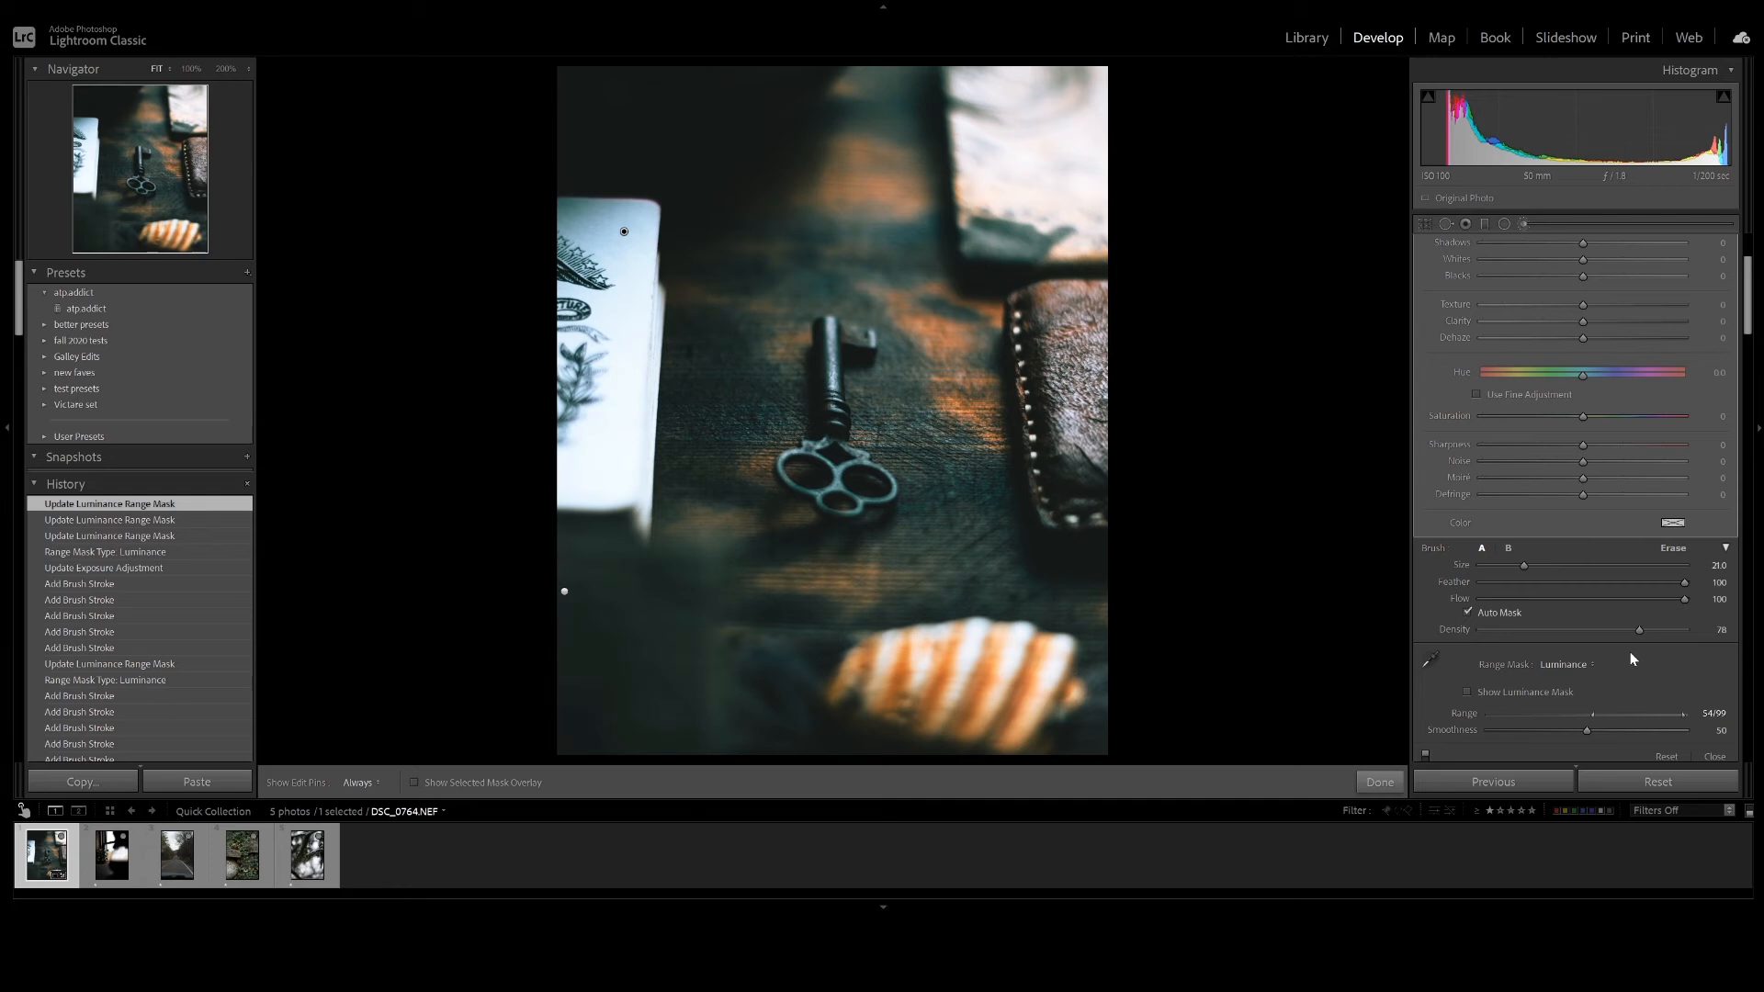
scroll(1630, 653, "up", 3)
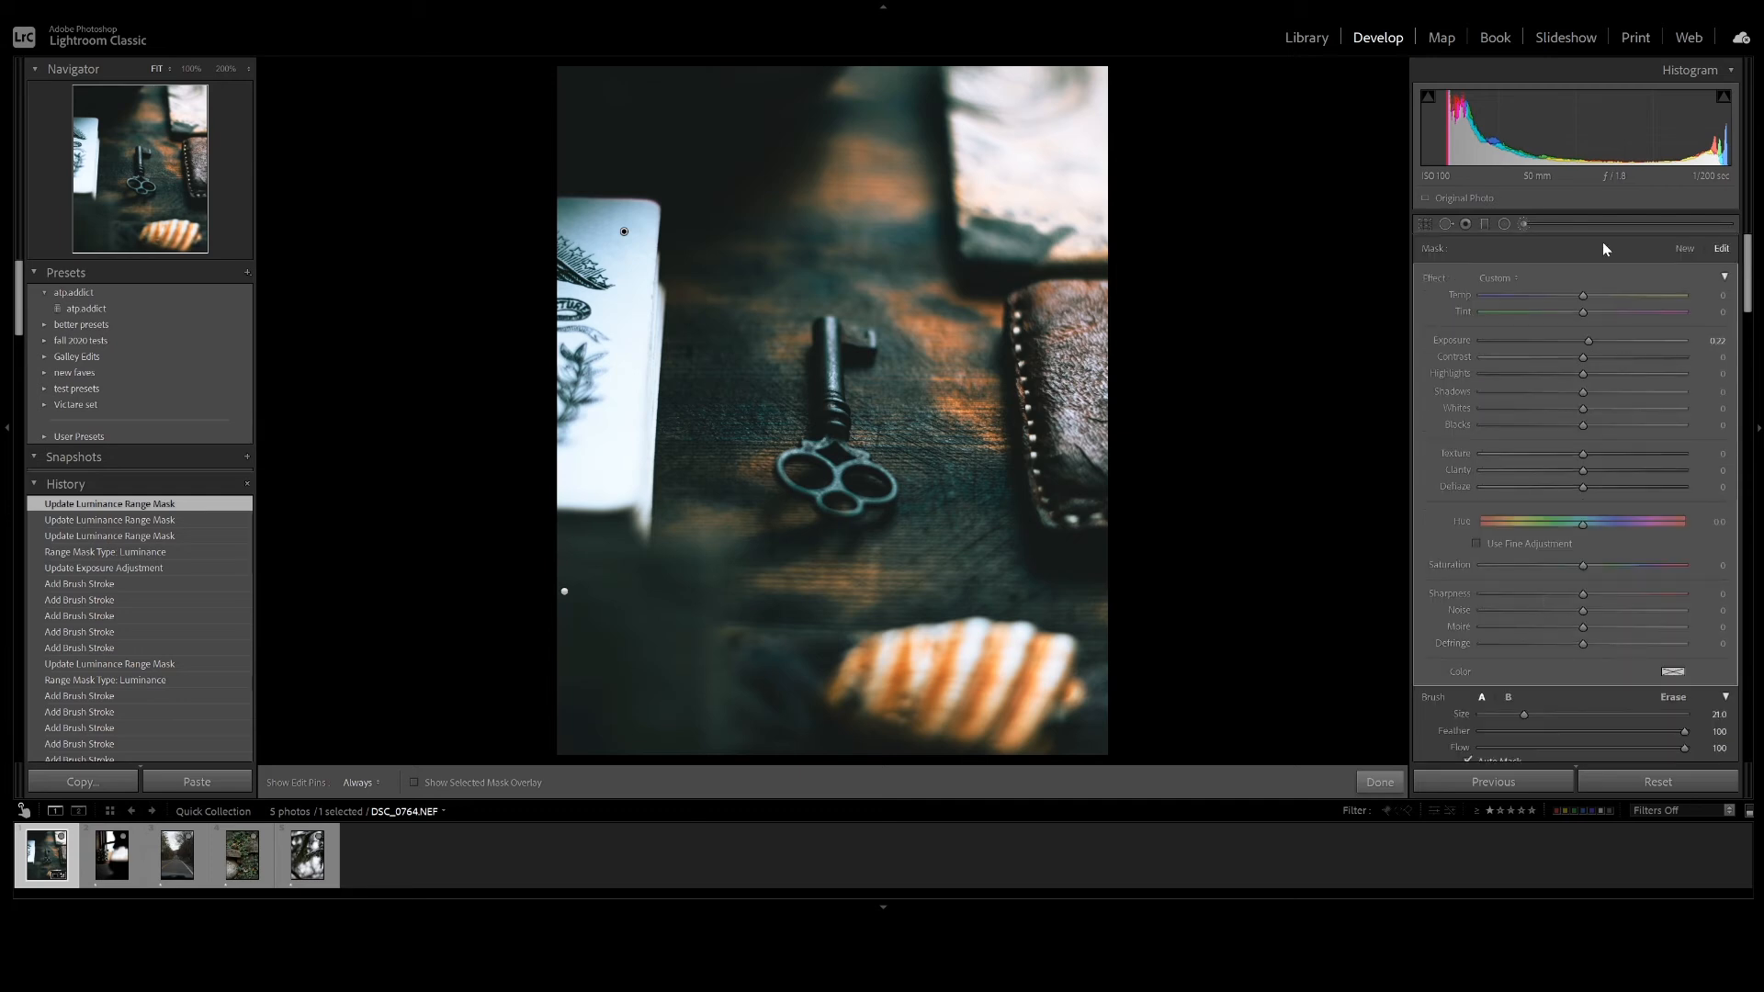
Add an upright oval radial filter centred on the key and raise its Exposure slightly.
left_click(1684, 248)
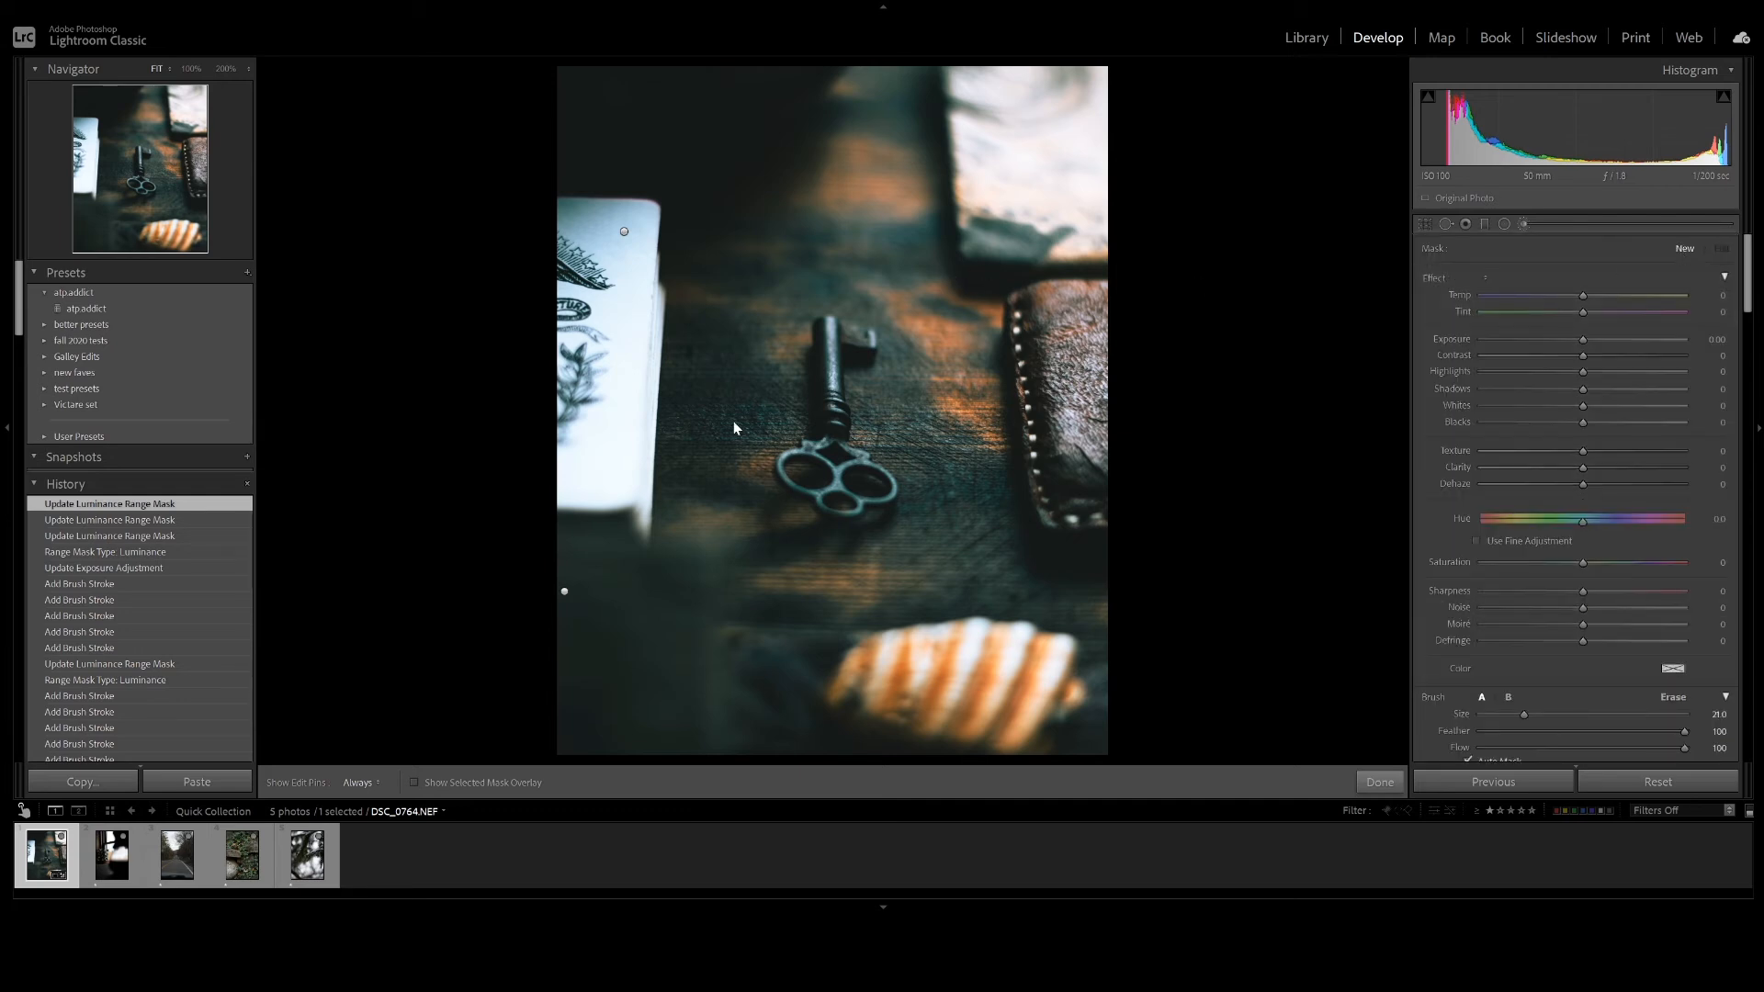
left_click(1505, 224)
left_click_drag(922, 559, 991, 630)
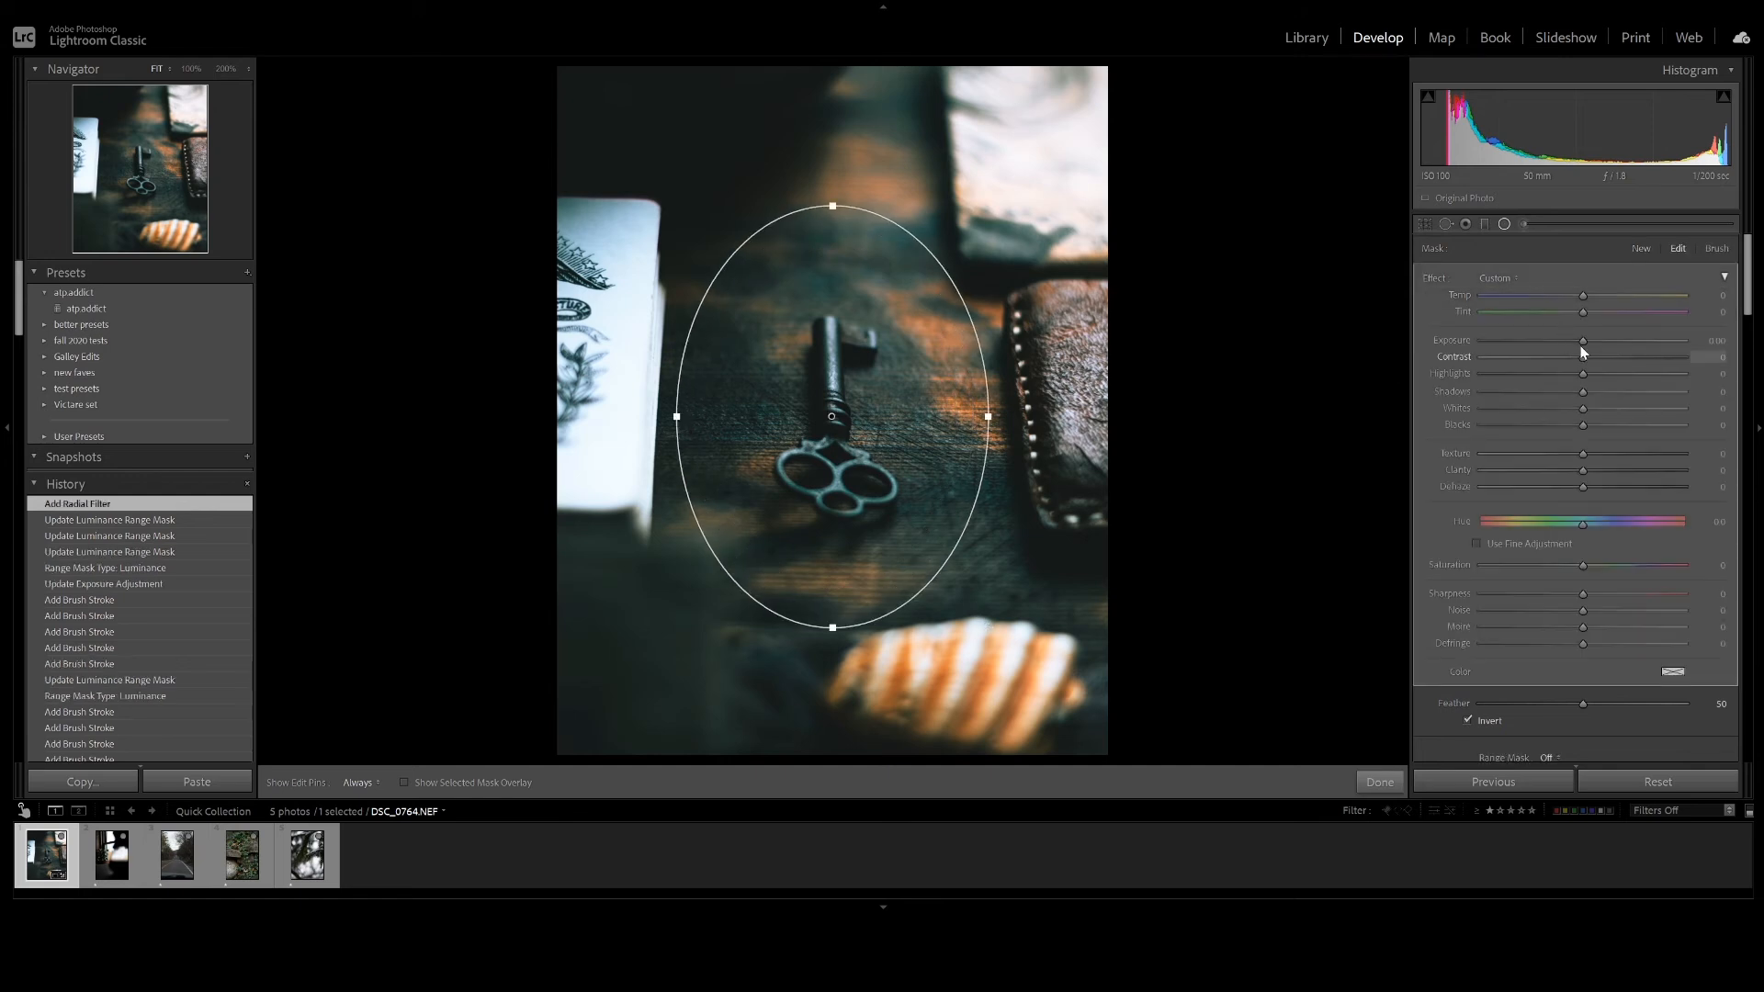
left_click_drag(1583, 342, 1589, 352)
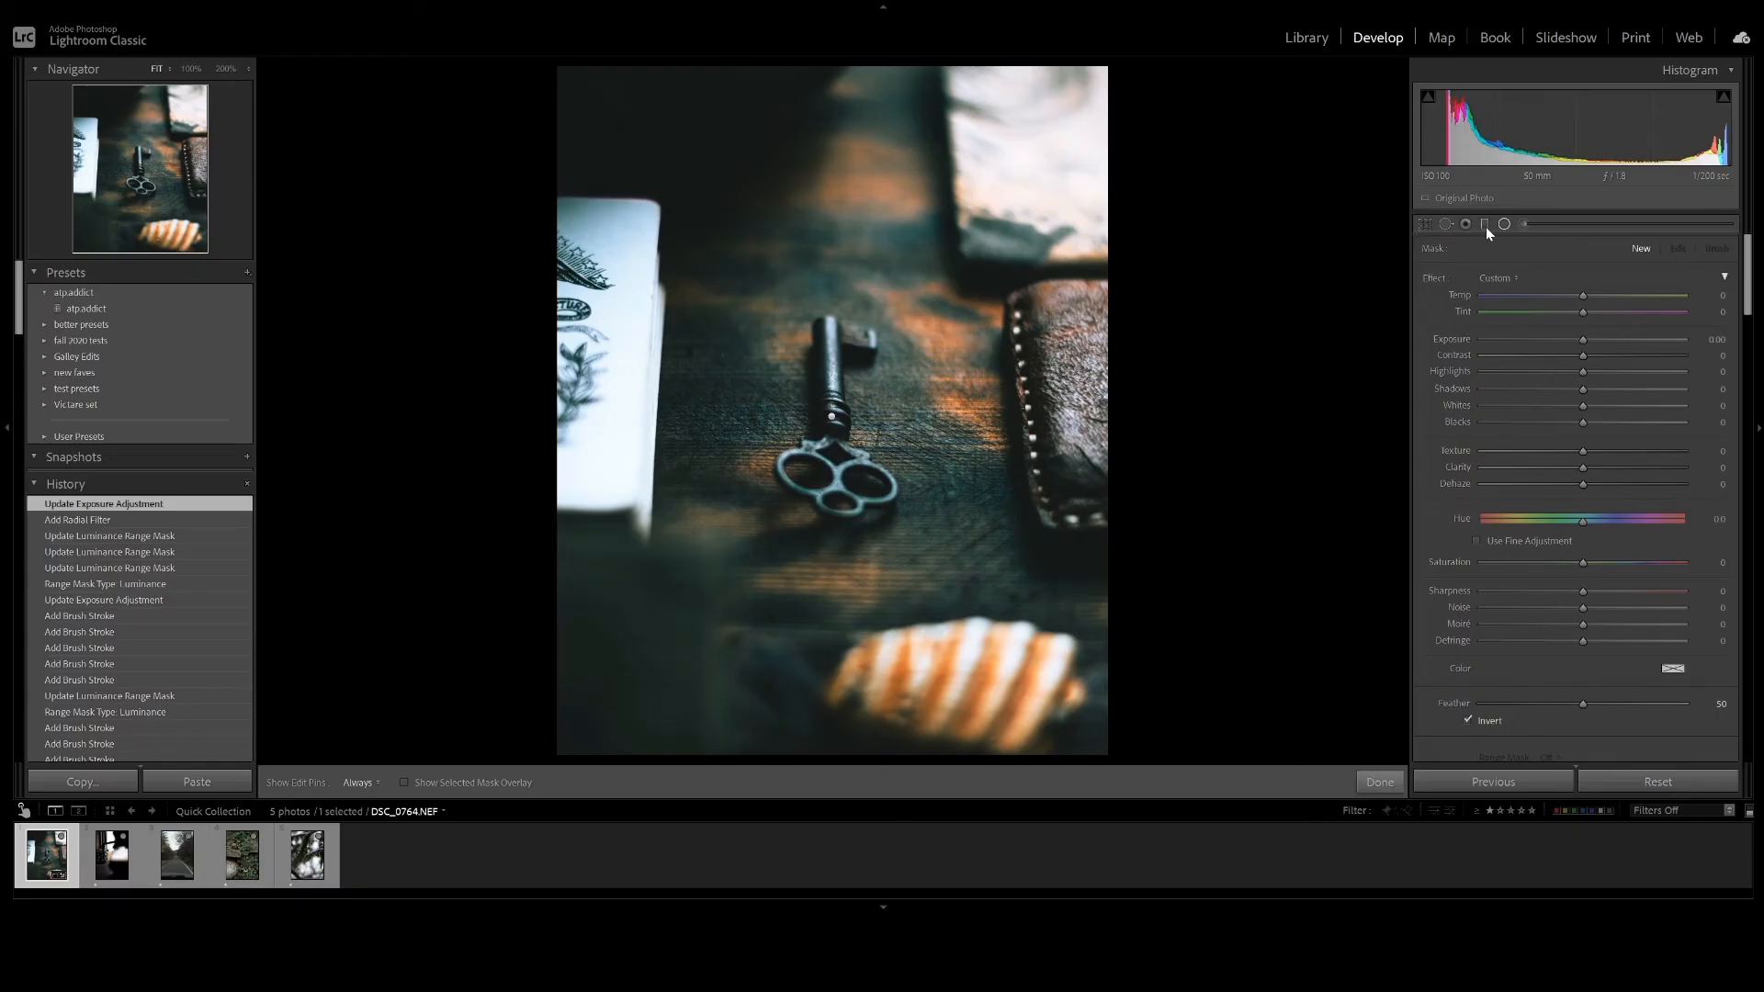
Add diagonal graduated filters over the photo's upper-left and lower-right corners with Exposure -0.57 and -0.37 respectively.
left_click(1486, 226)
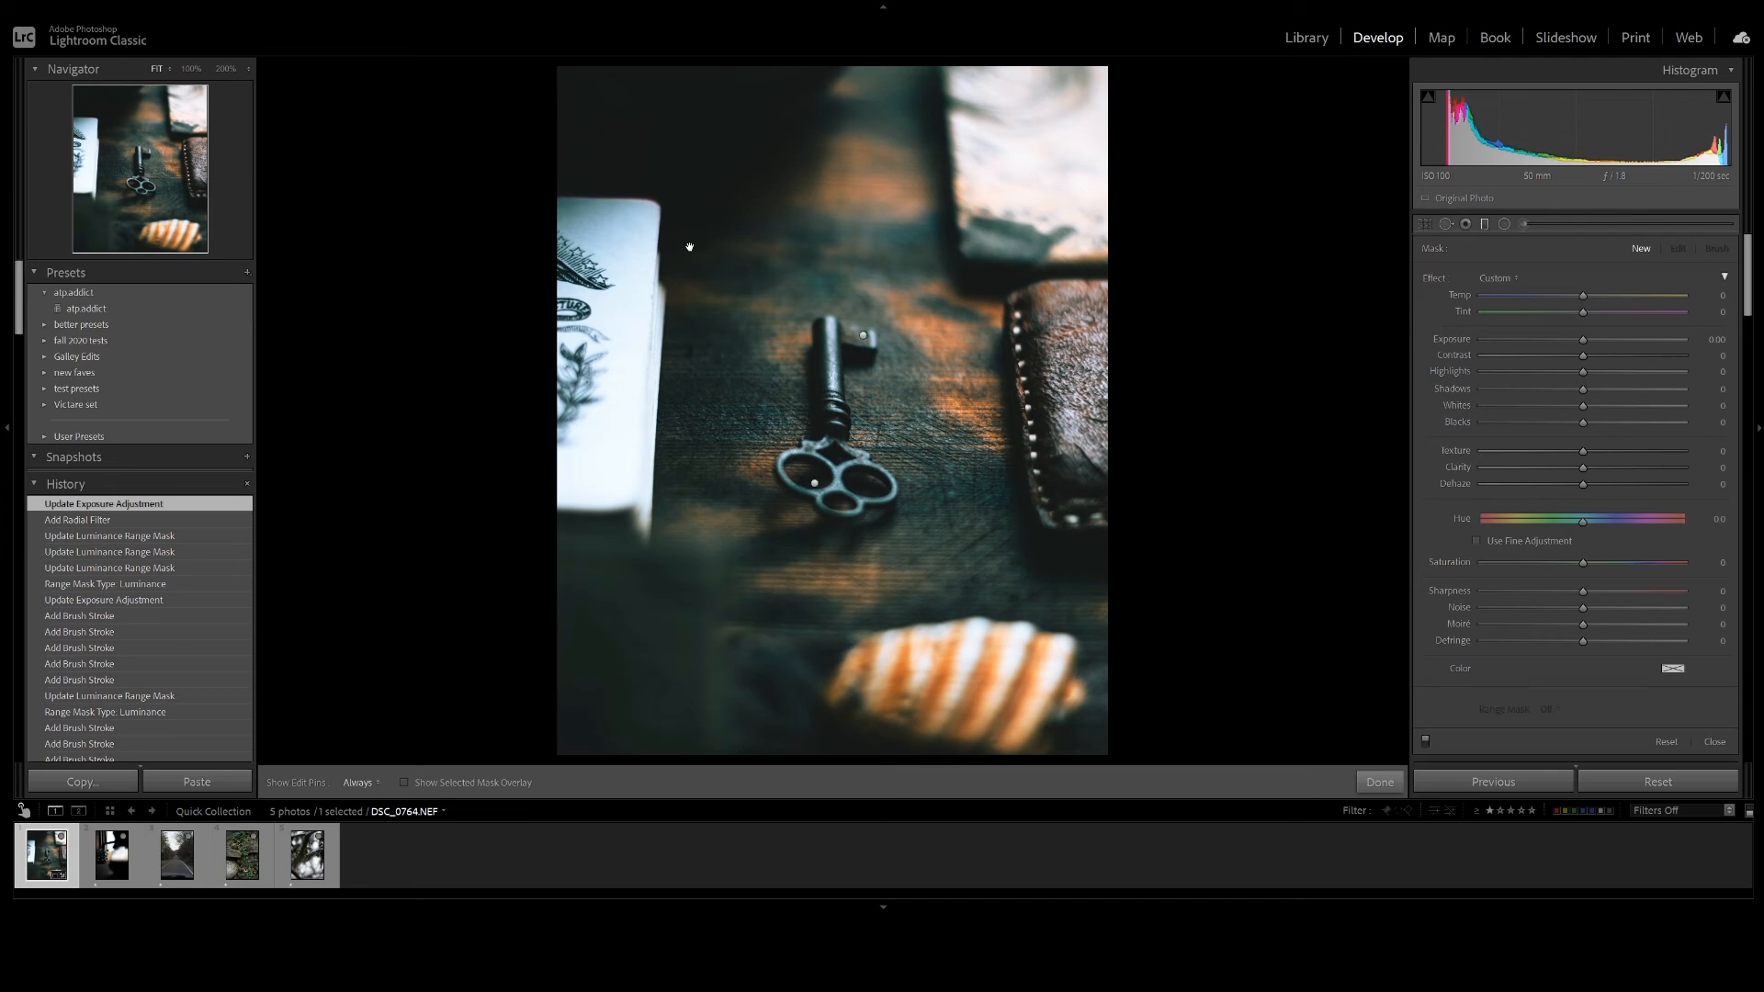
left_click_drag(598, 87, 762, 312)
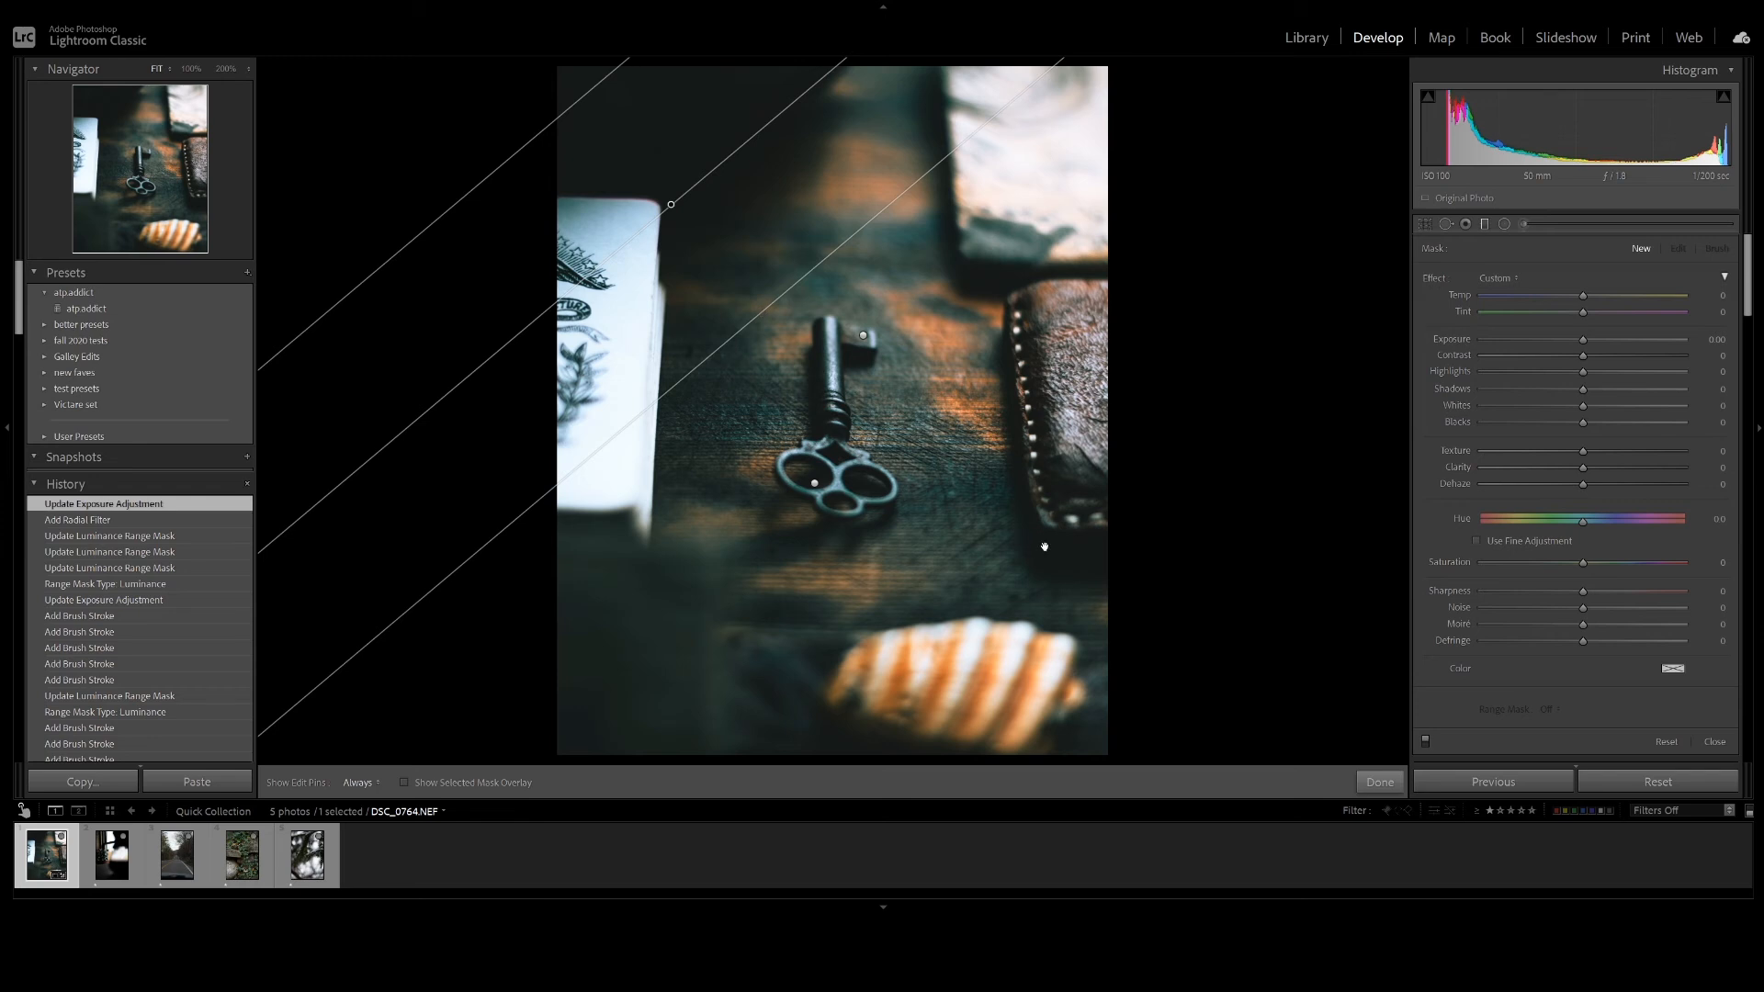
left_click_drag(996, 527, 937, 454)
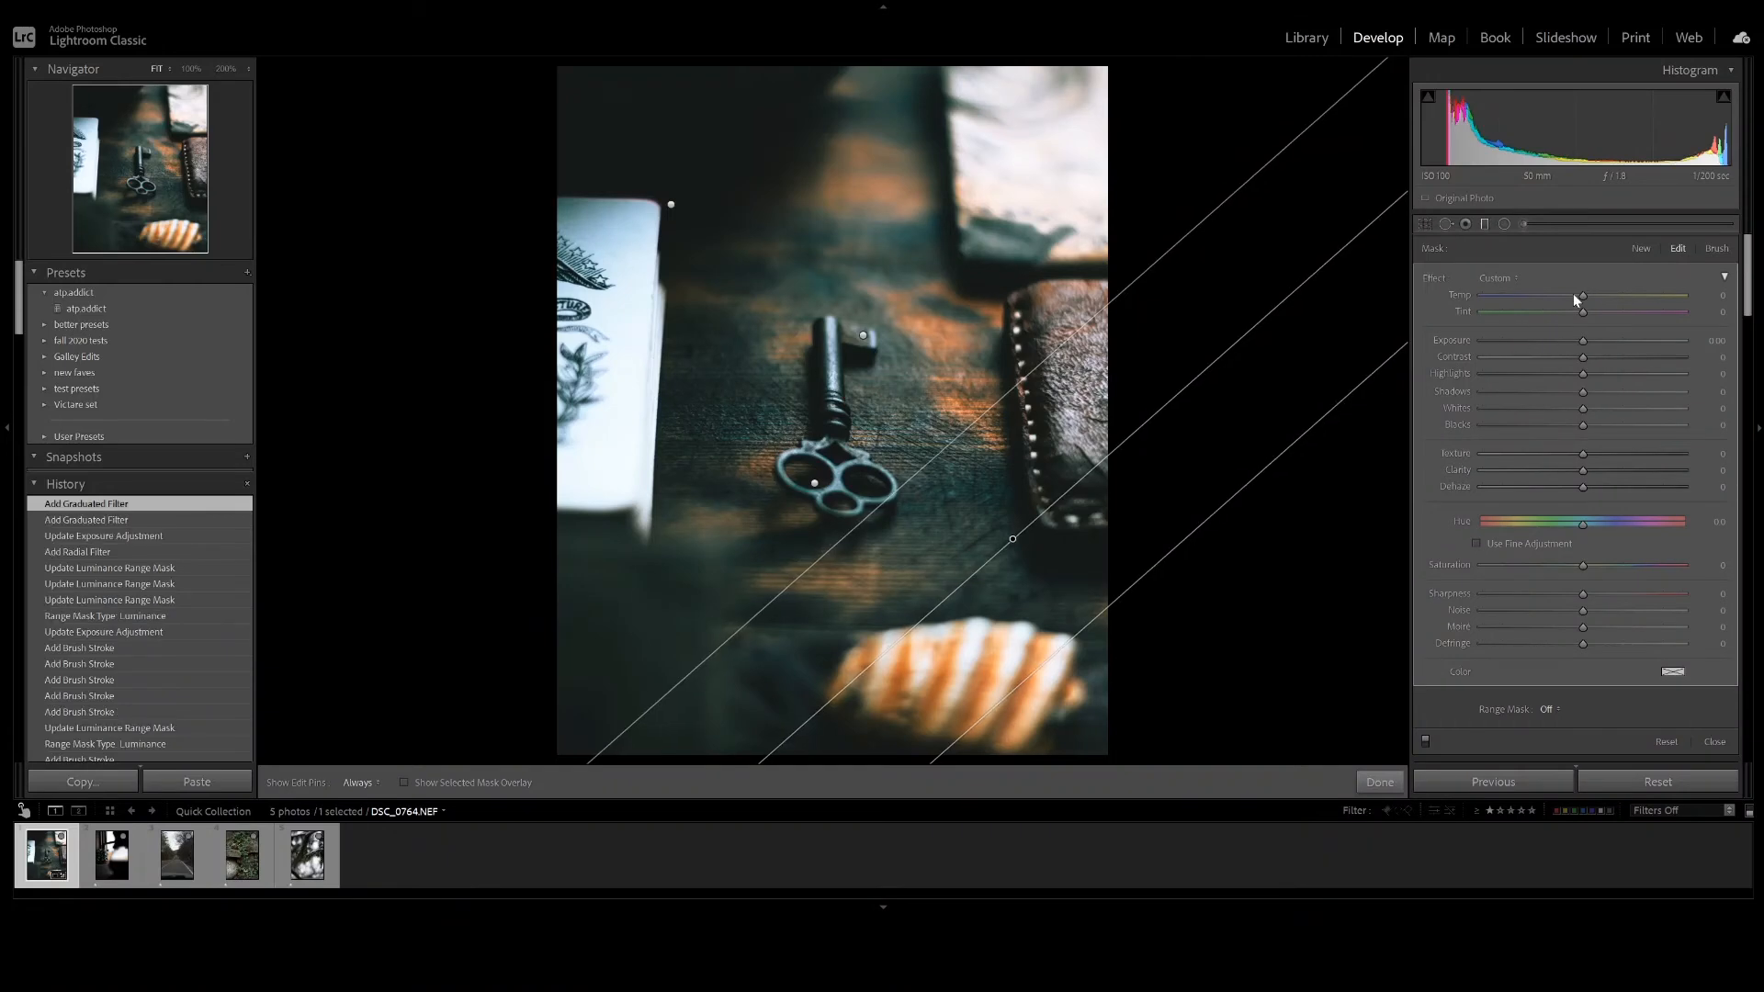
left_click_drag(1583, 340, 1570, 342)
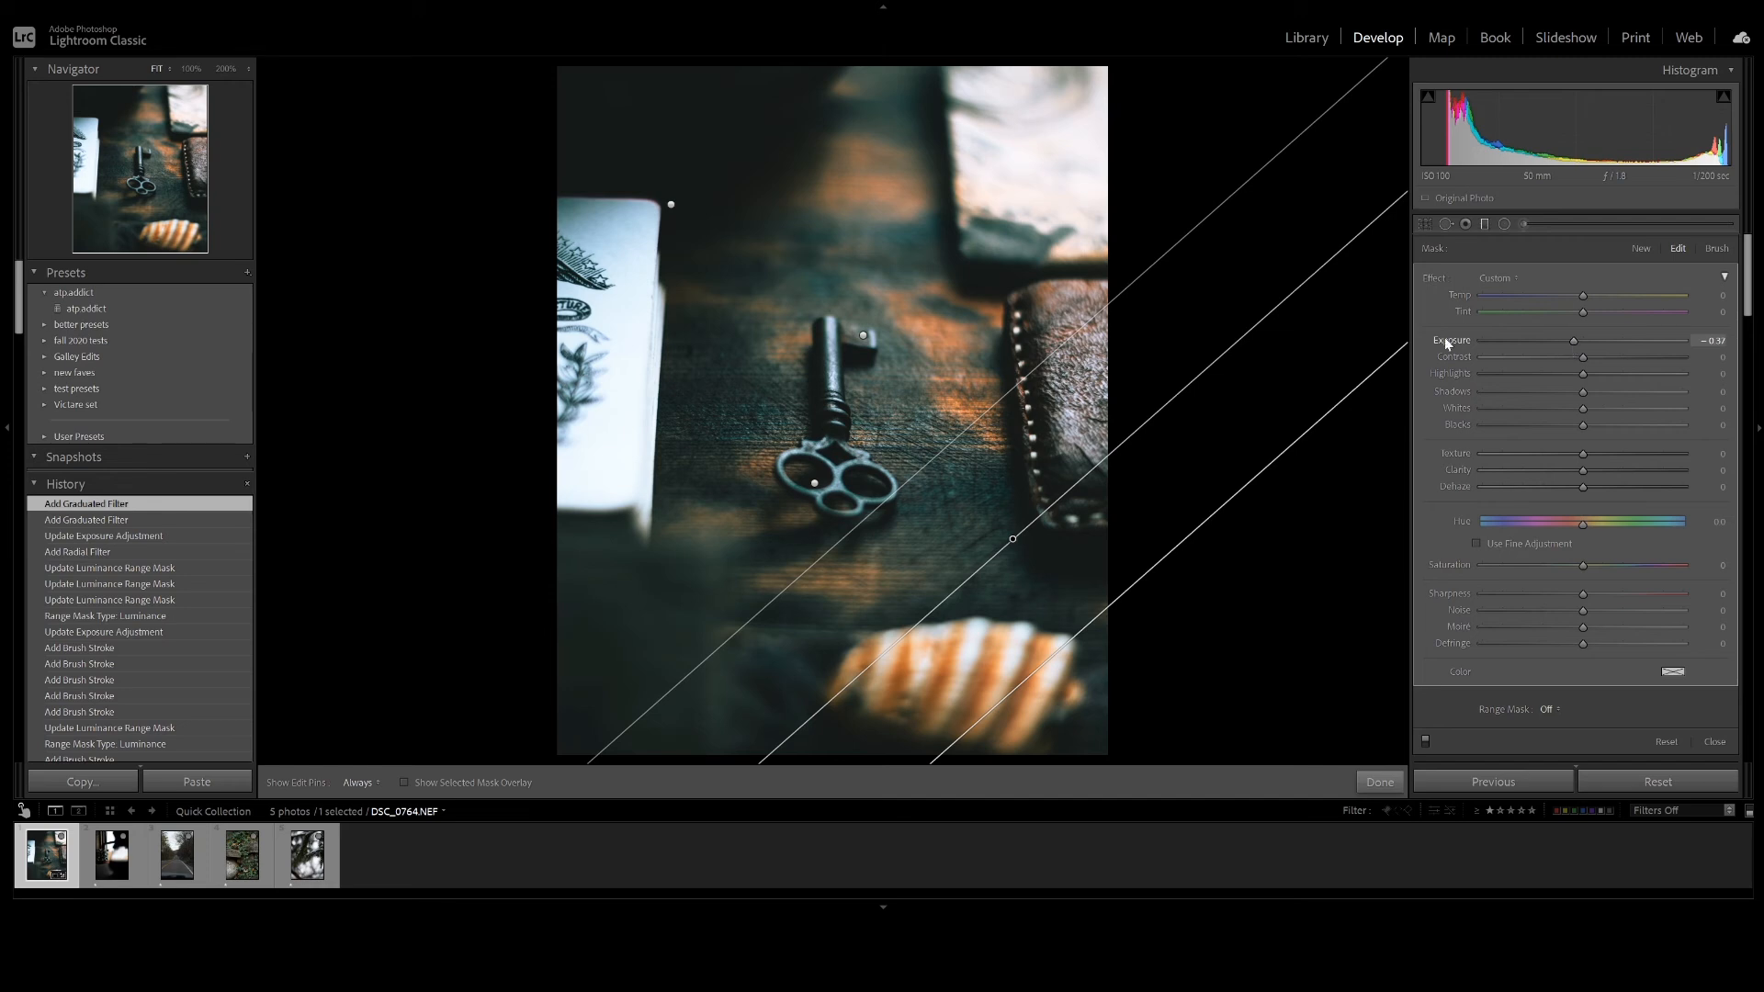
left_click(672, 203)
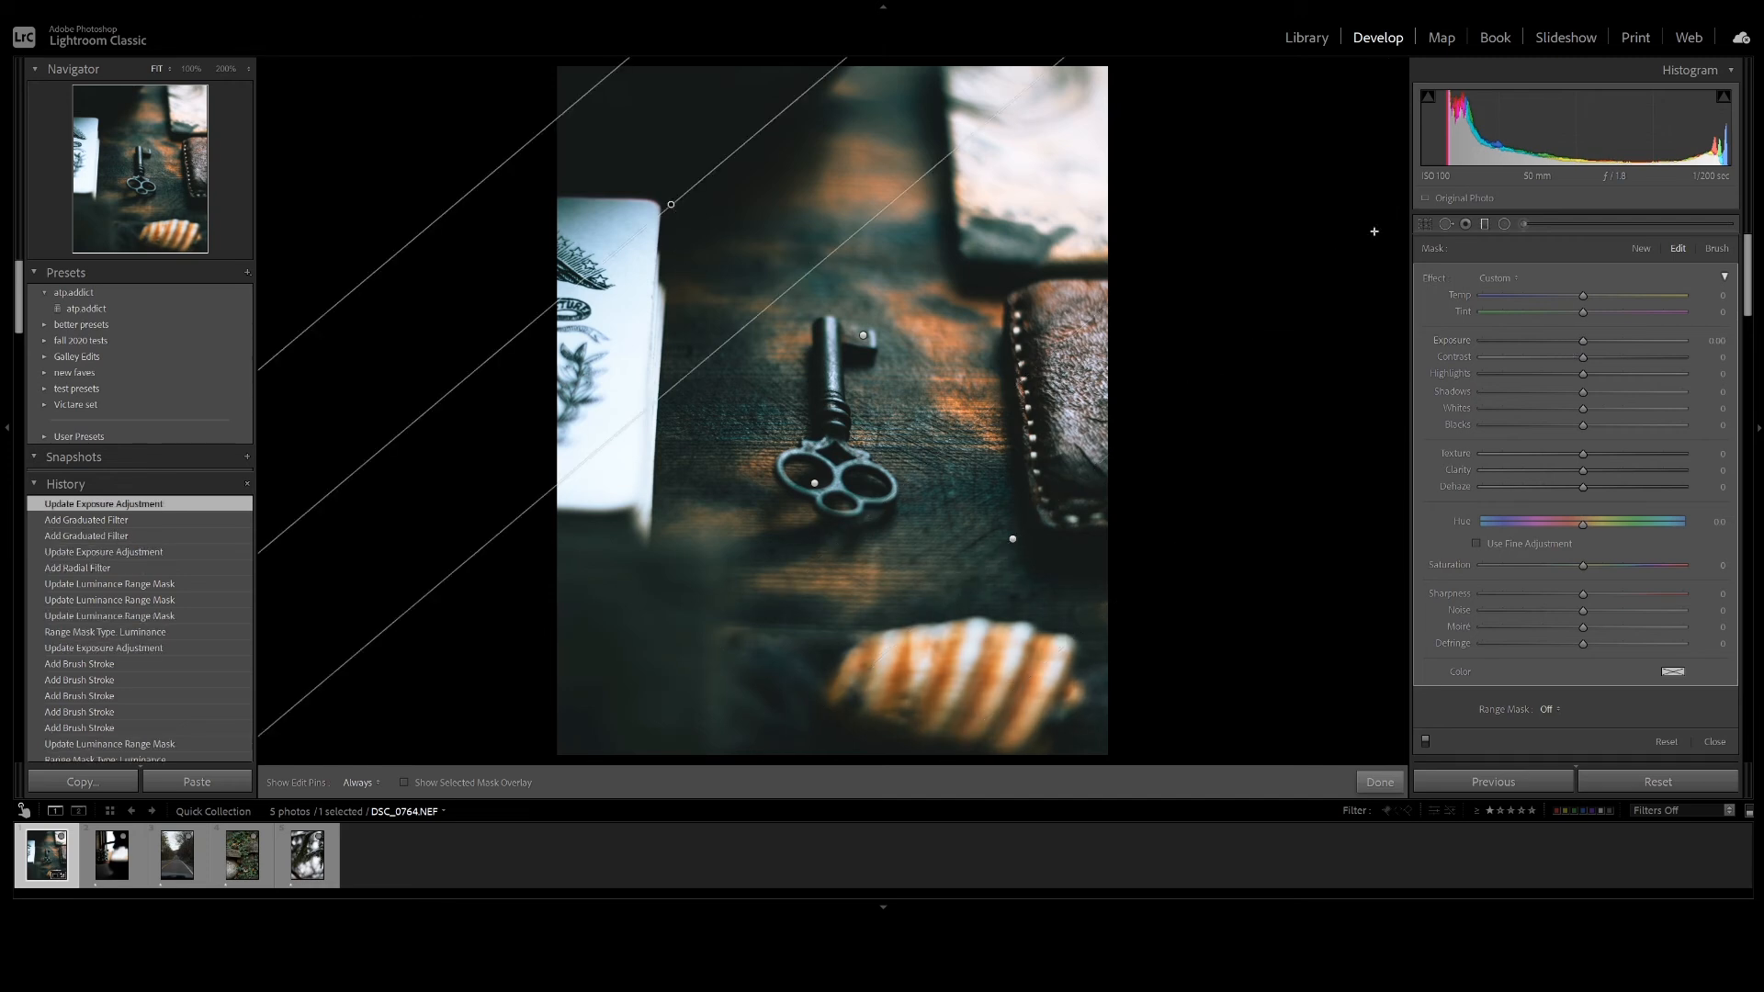
left_click_drag(1585, 340, 1569, 341)
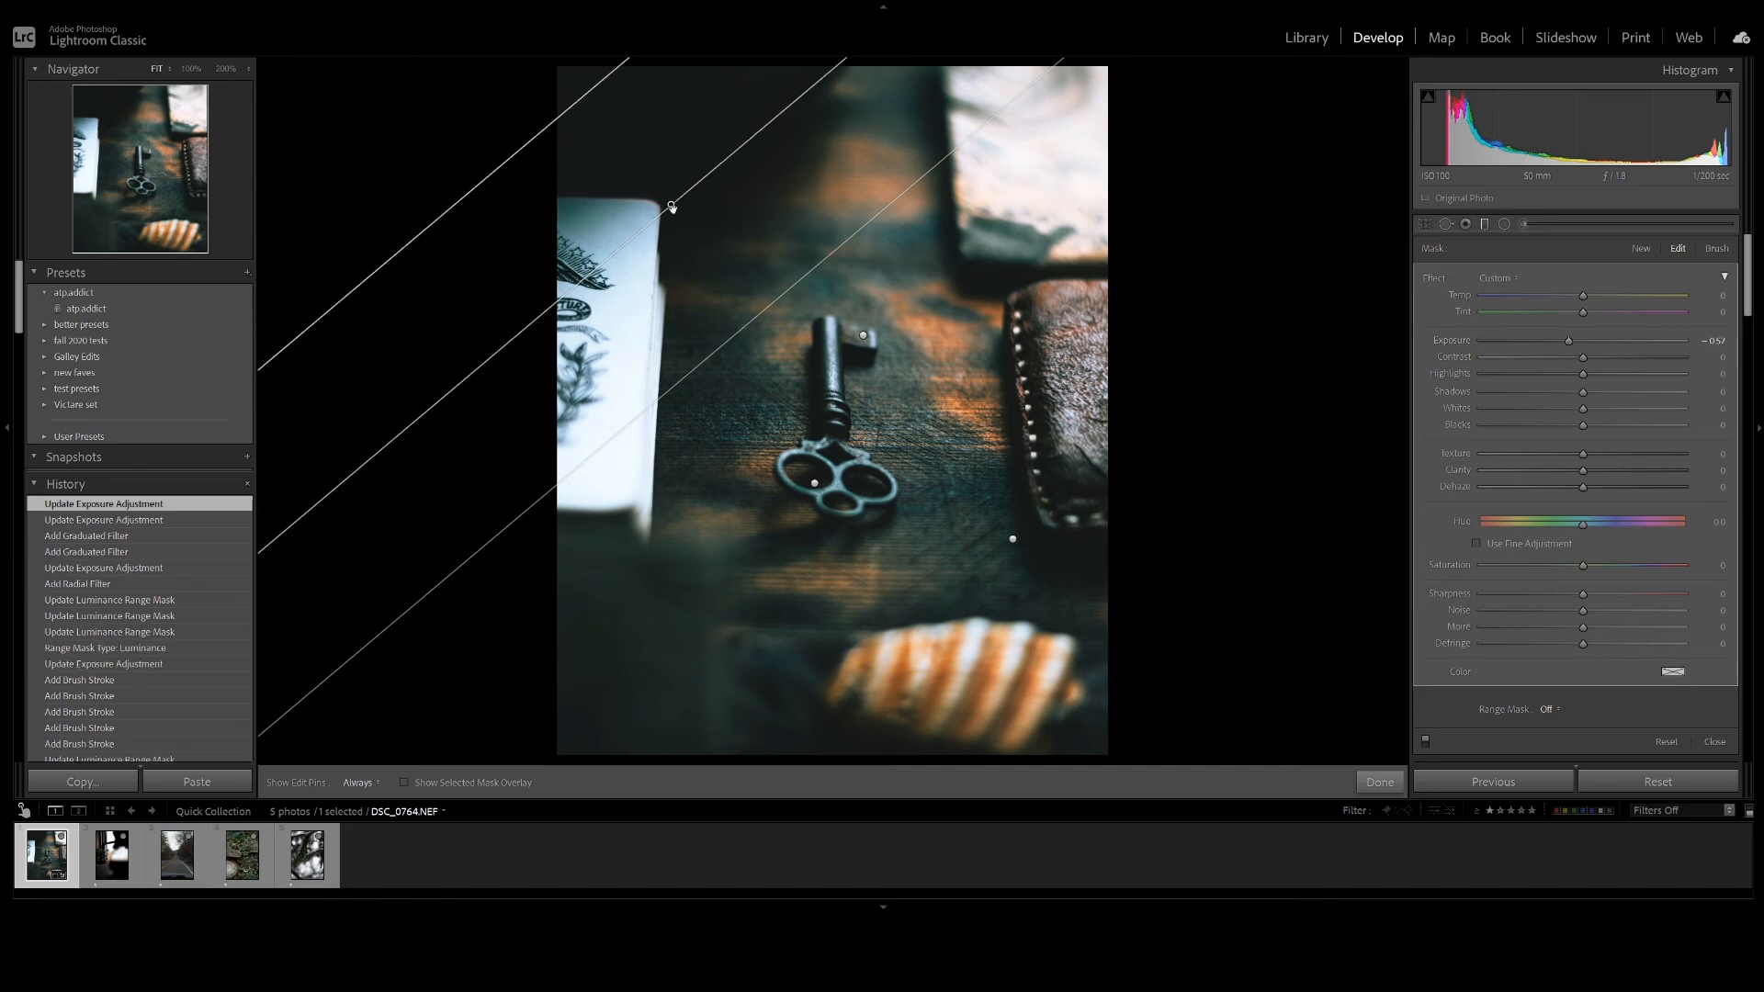
Limit the upper-left graduated filter with a Luminance range mask of 0/71 and fine-tune its position at the card's corner.
left_click_drag(668, 200, 650, 187)
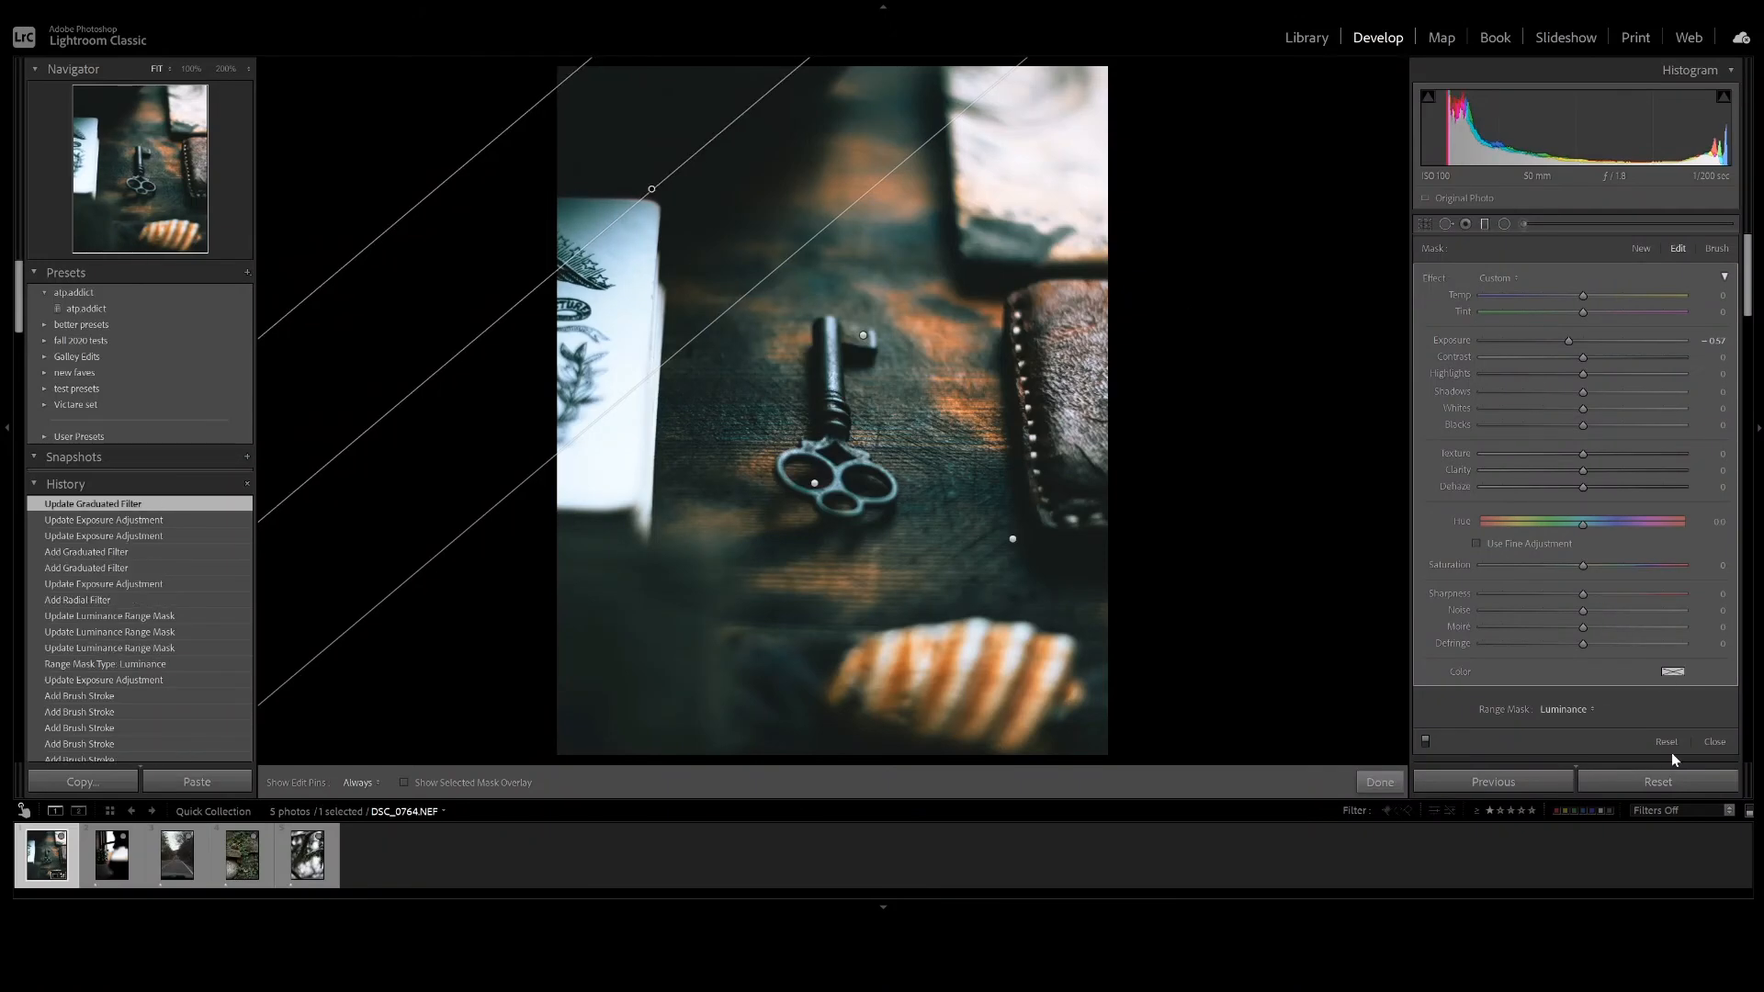
scroll(1626, 664, "down", 3)
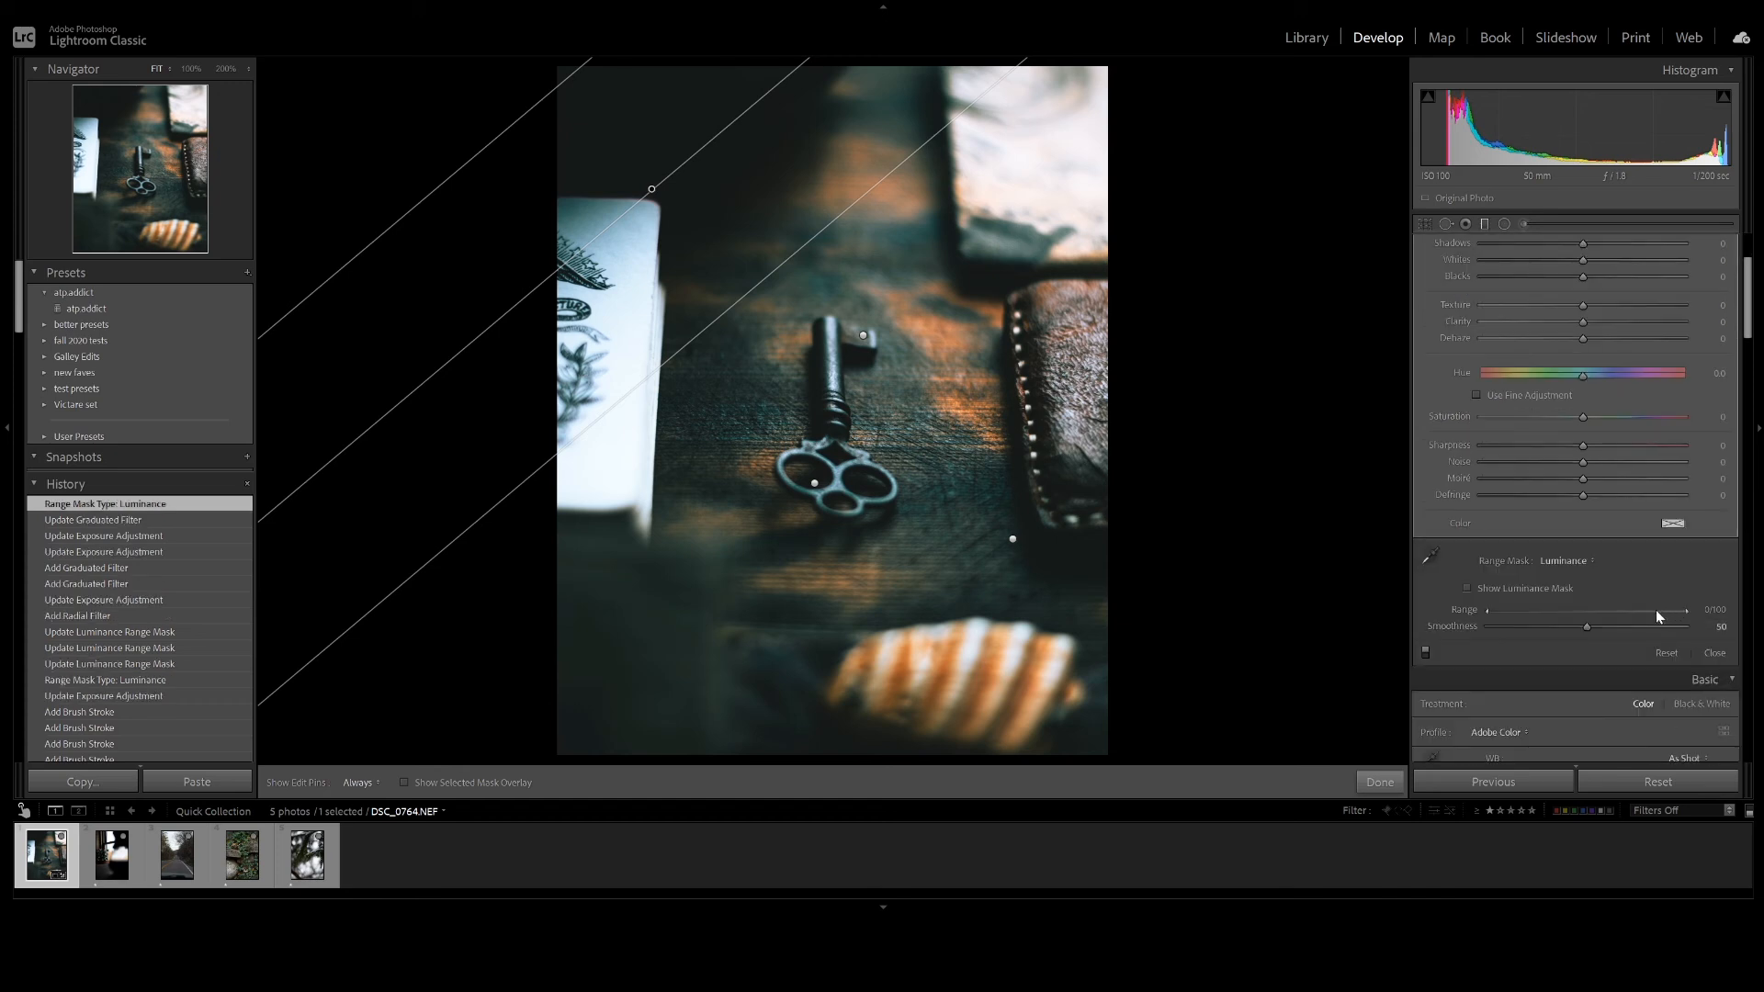
left_click_drag(1684, 611, 1628, 616)
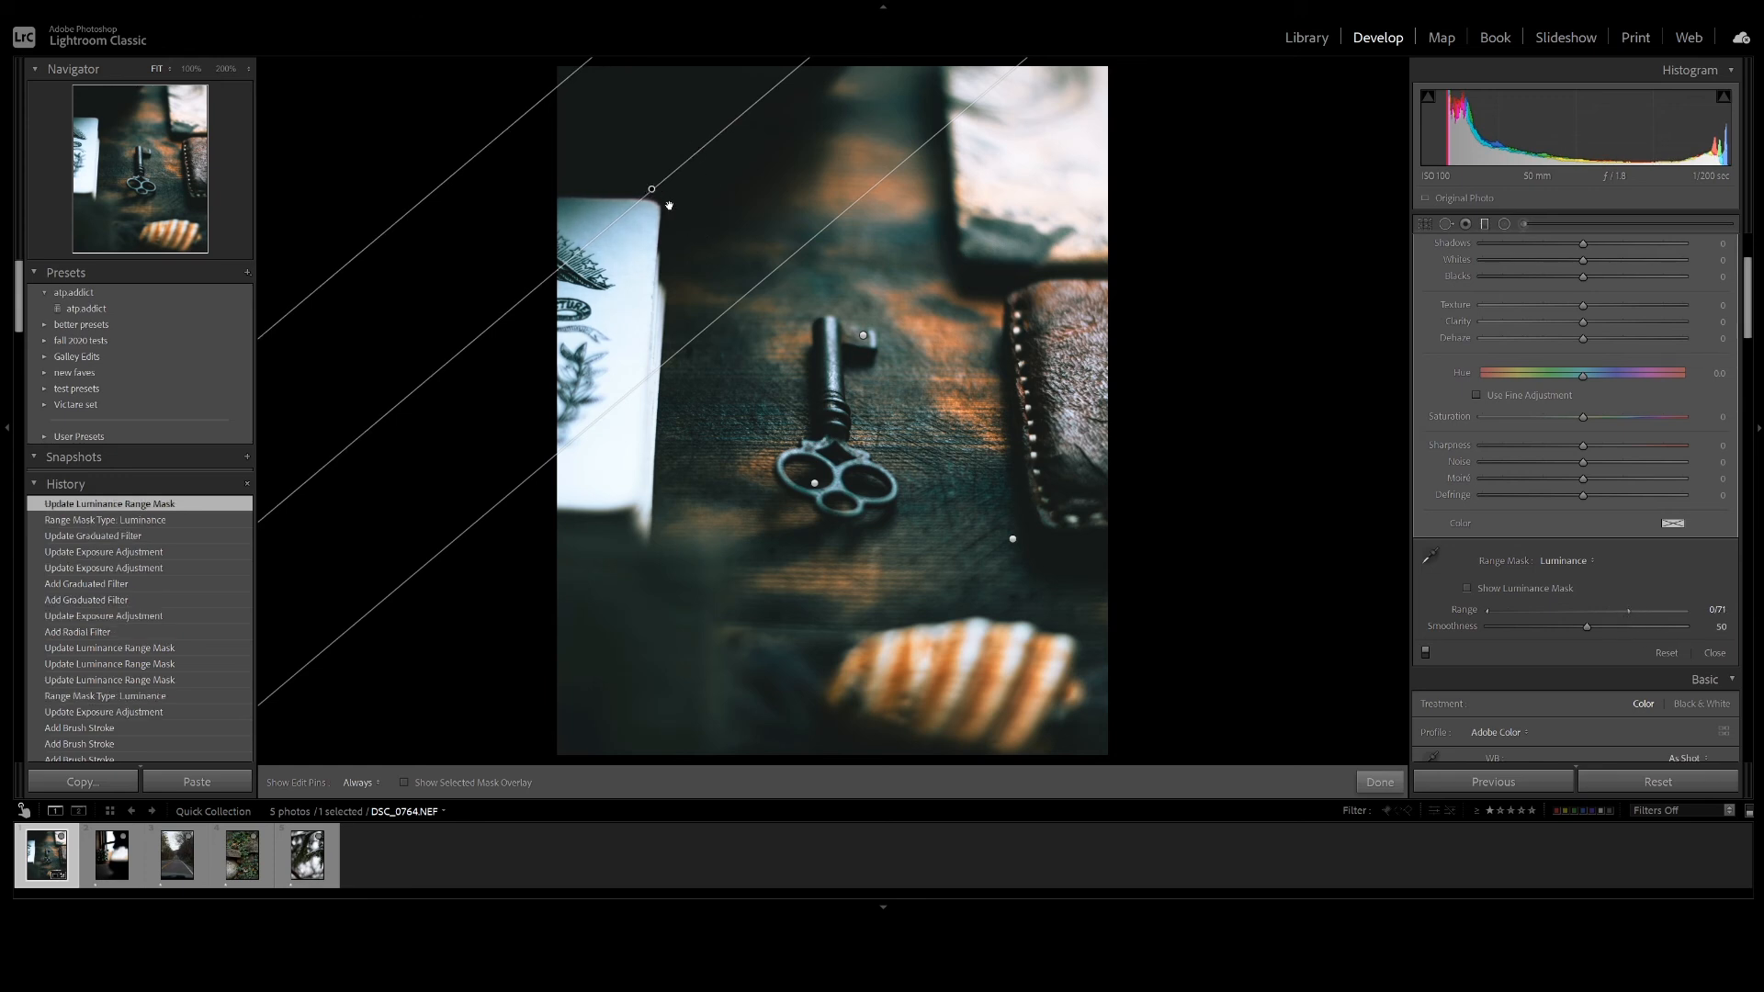
left_click_drag(669, 205, 666, 202)
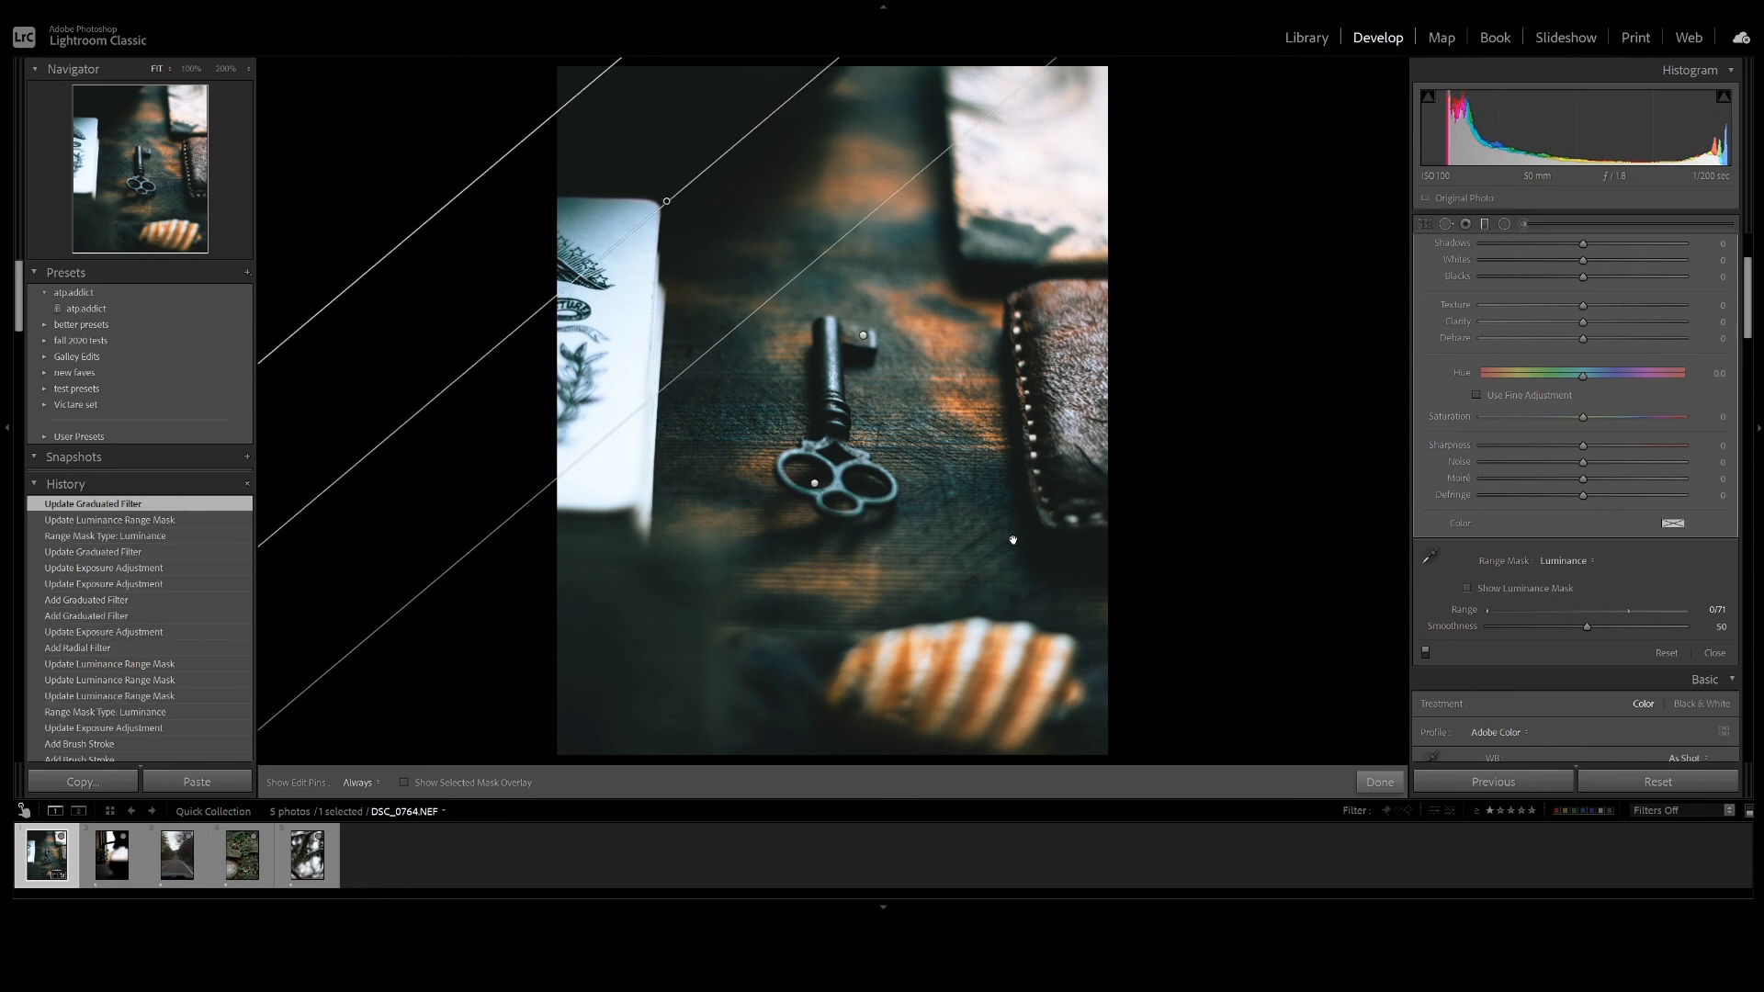
Restrict the lower-right graduated filter with a Luminance range mask set to 0/81 and finish editing it.
left_click(1013, 539)
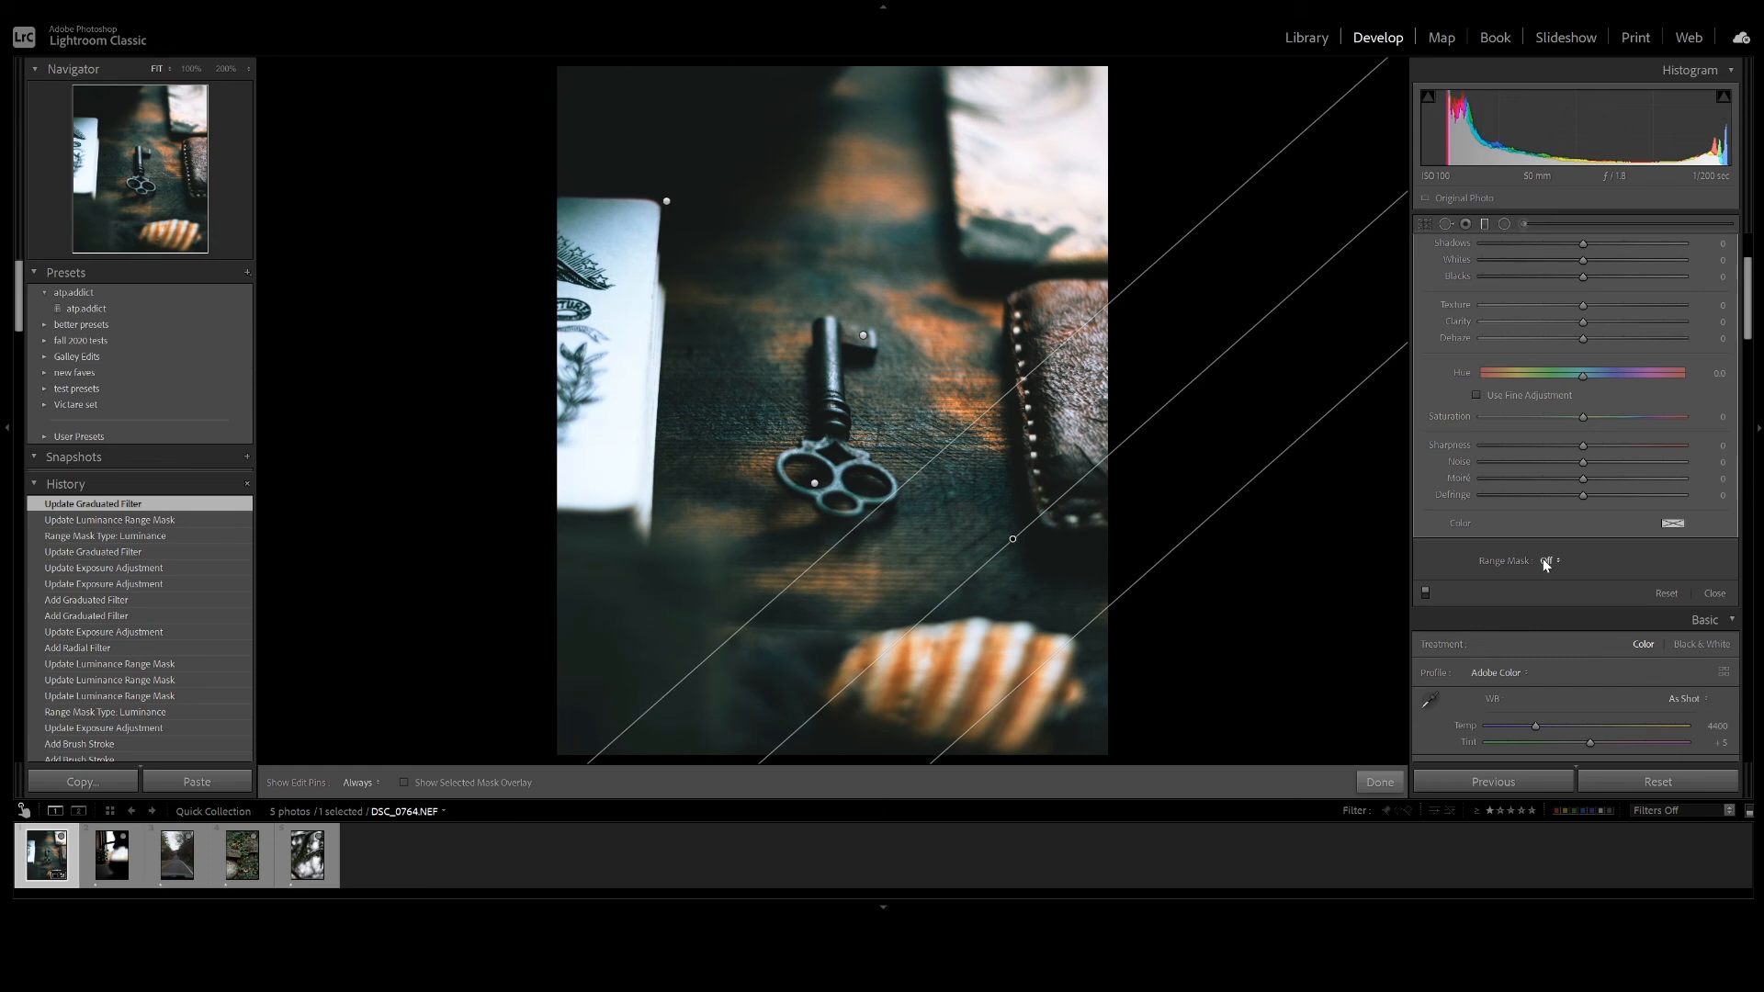
left_click(1547, 560)
left_click(1551, 619)
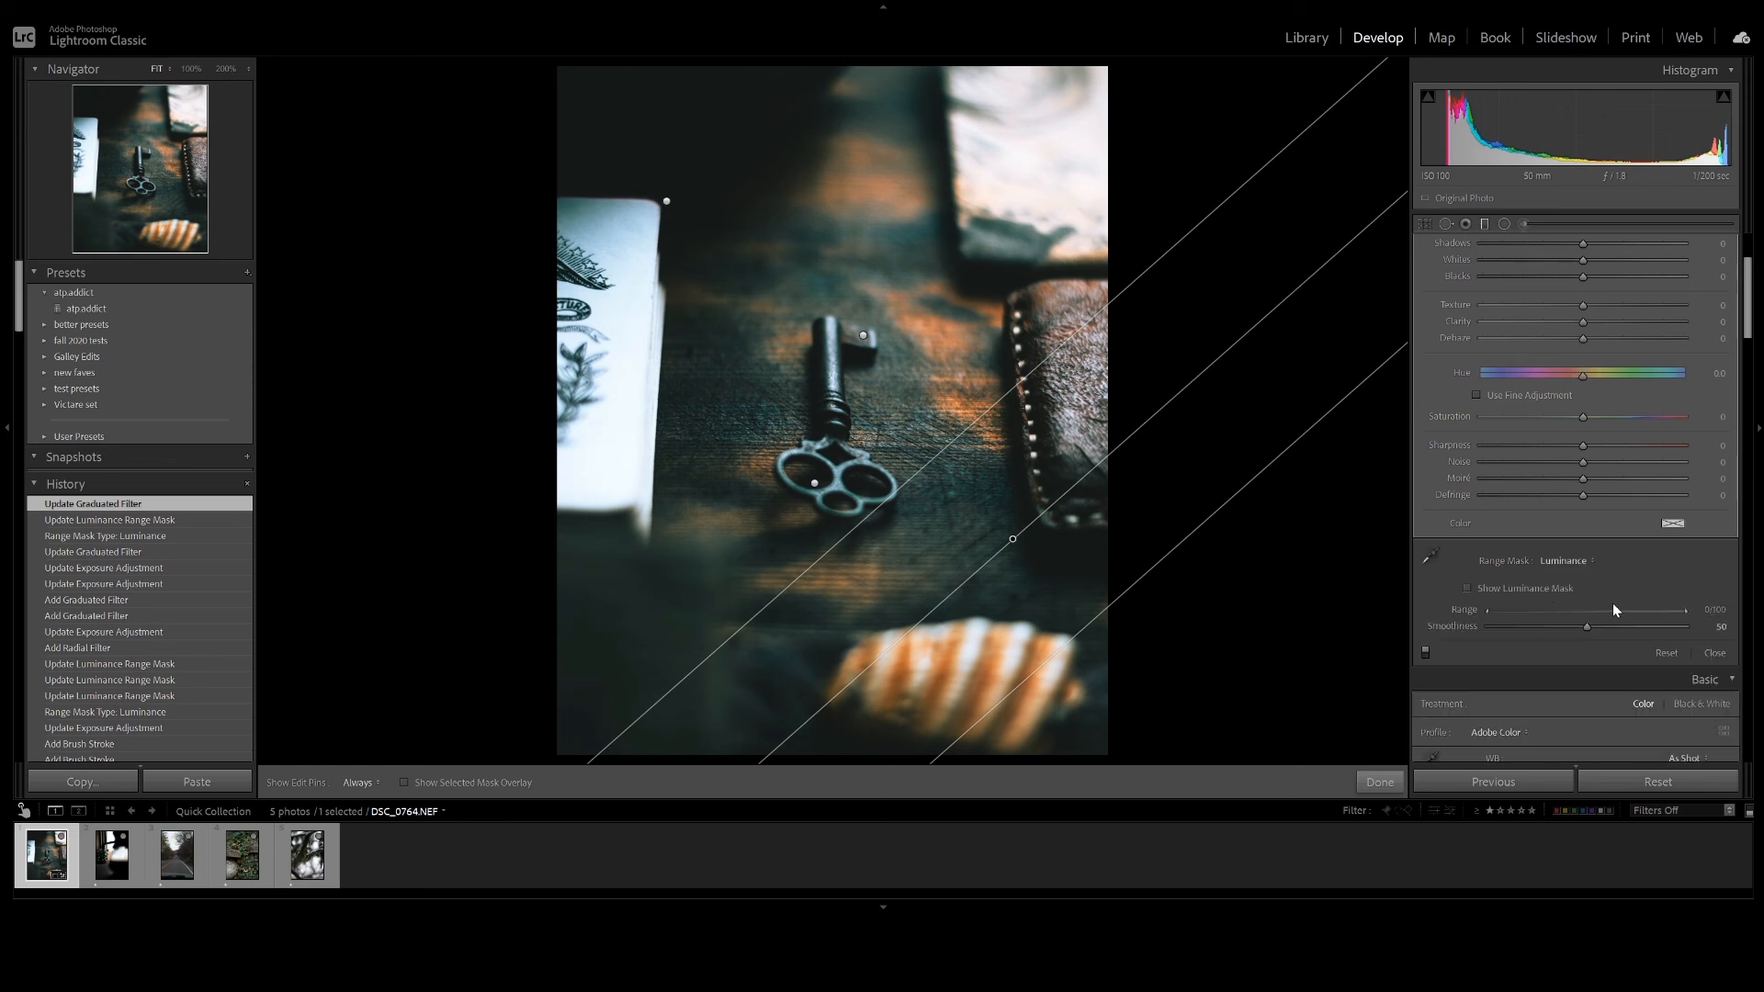
left_click_drag(1685, 609, 1649, 609)
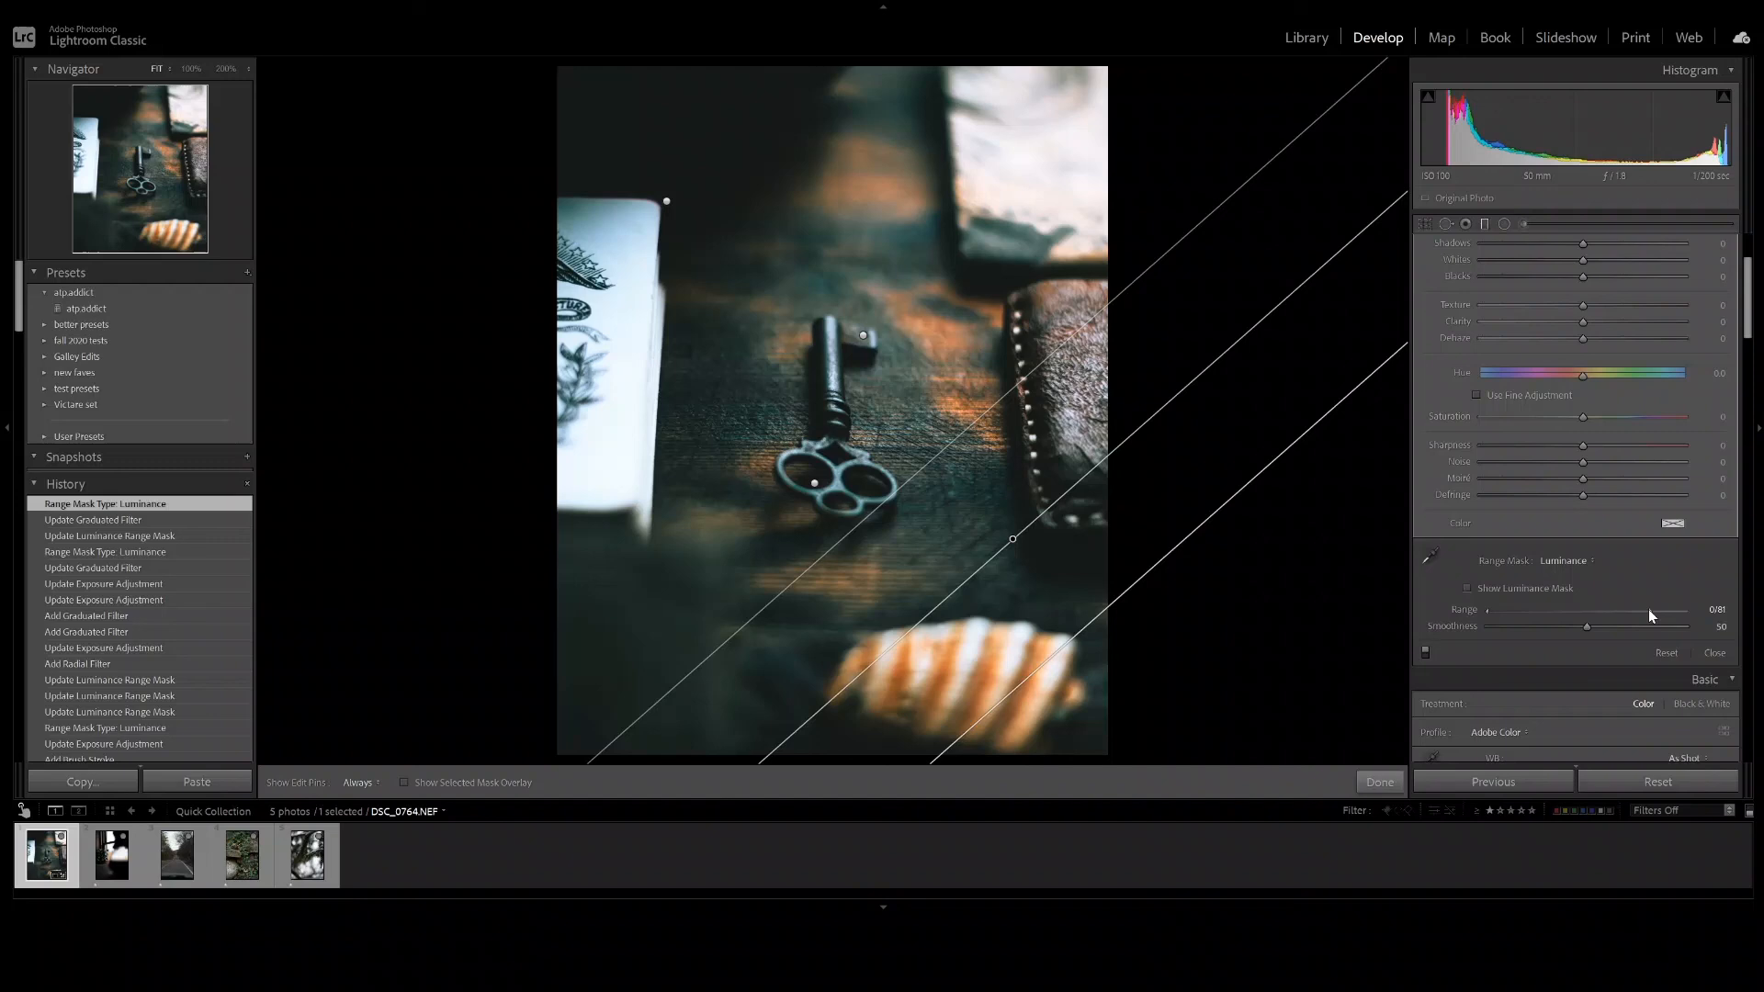
left_click(1484, 224)
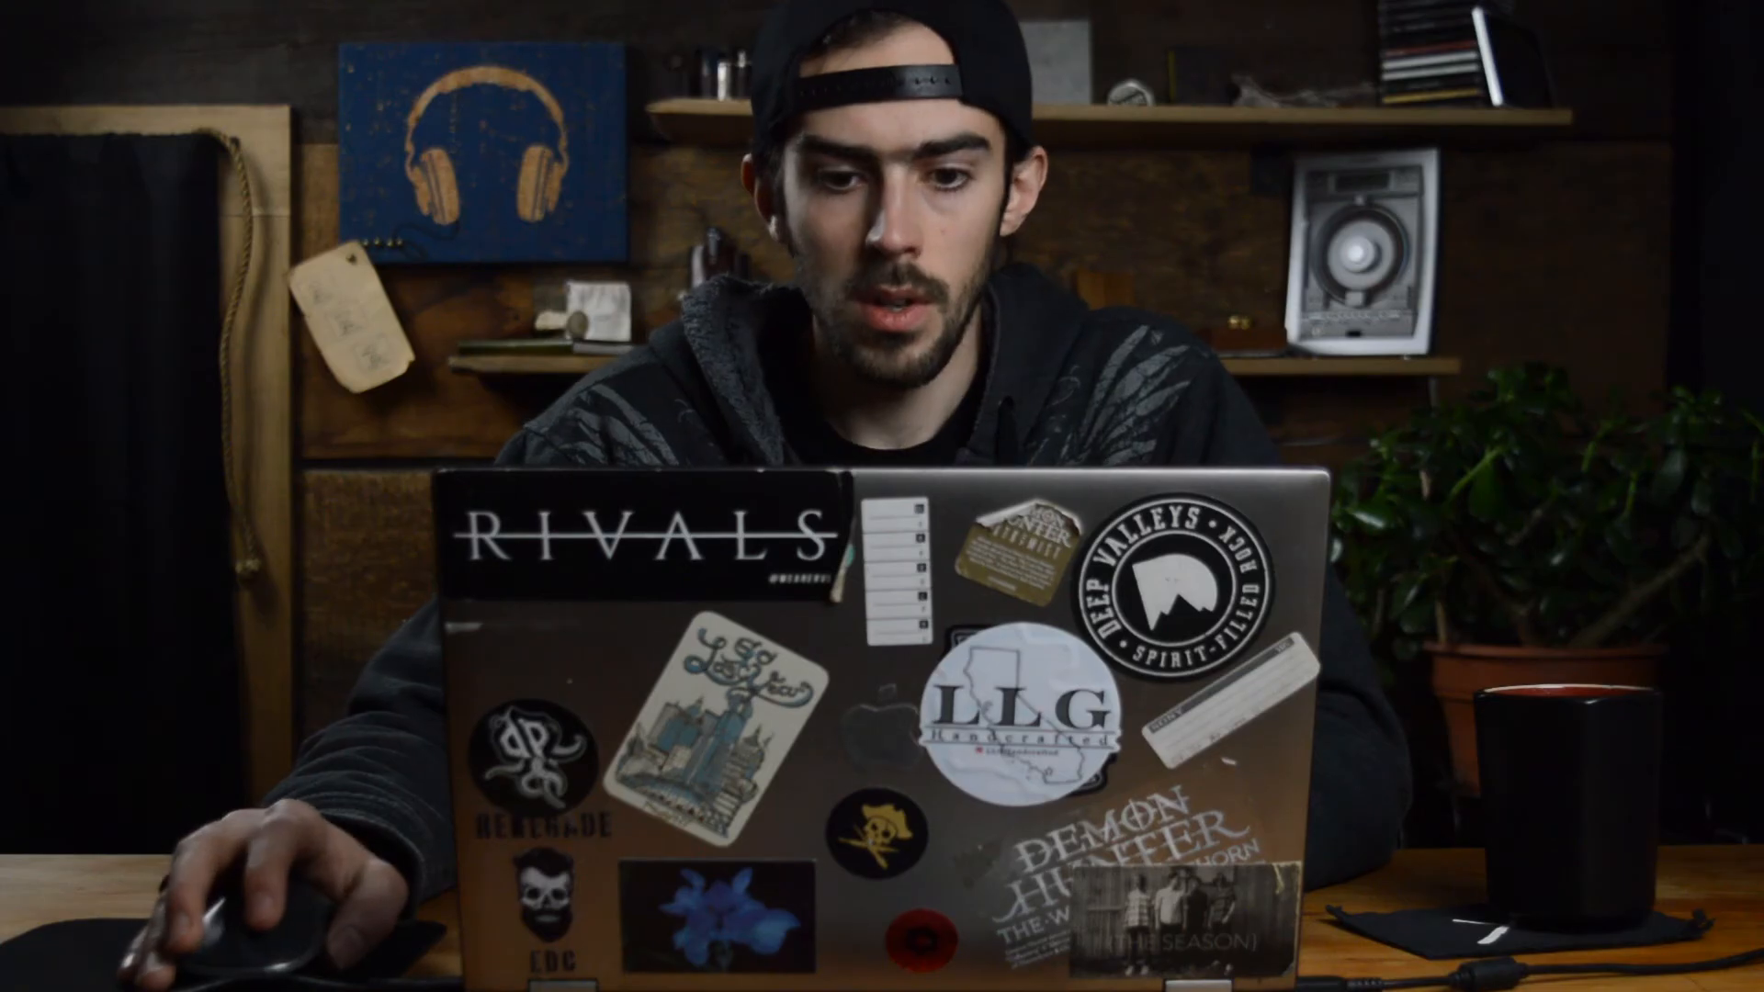